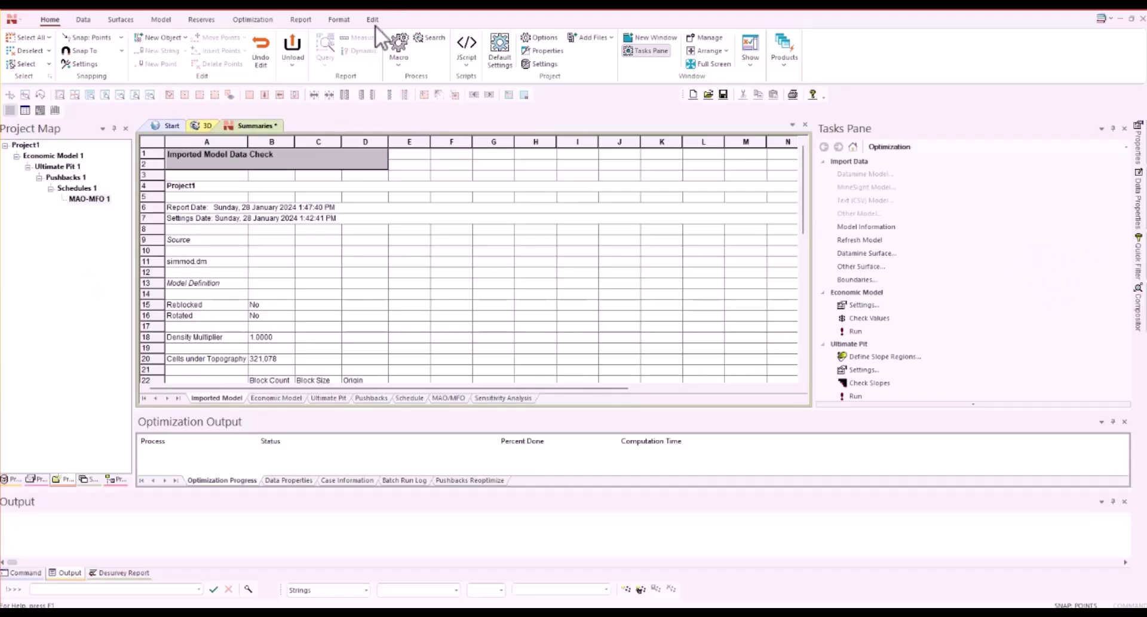
- Switch to the 3D view and review the Data, Surfaces, Model, Reserves, Optimization, Report, Format, Edit and View command sets
{"action": "left_click", "coordinate": [201, 126]}
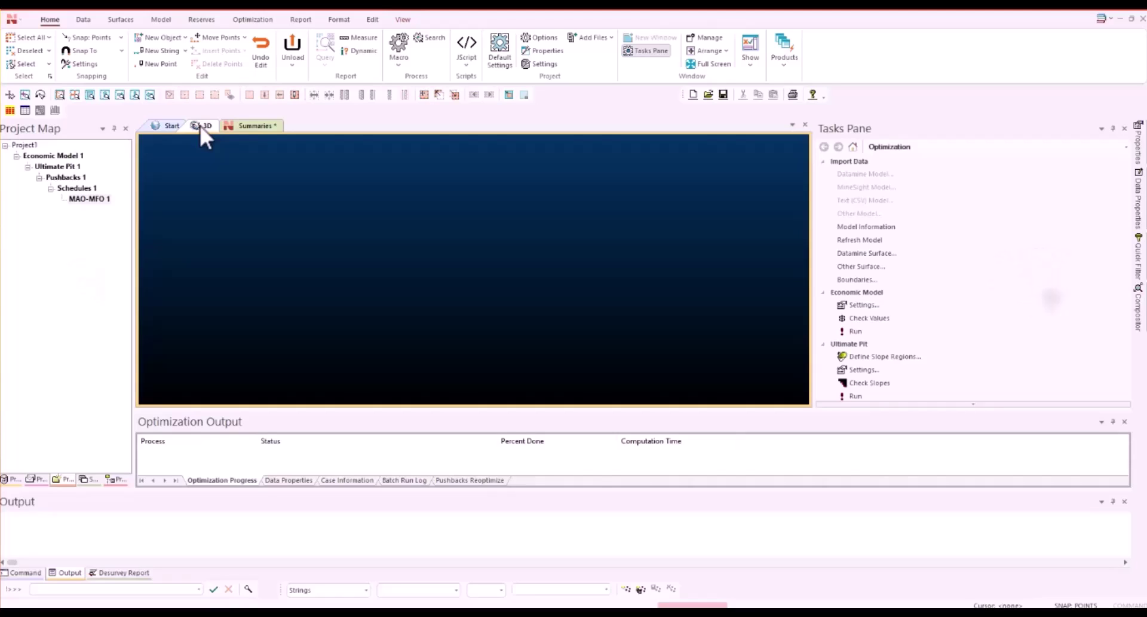
{"action": "left_click", "coordinate": [199, 124]}
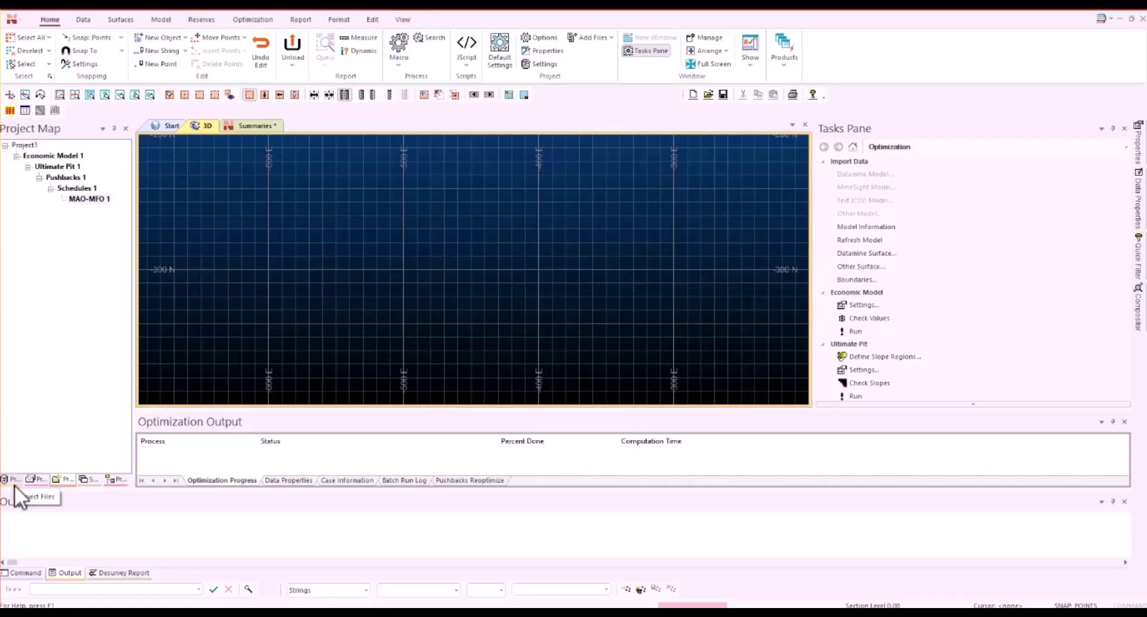
{"action": "left_click", "coordinate": [81, 18]}
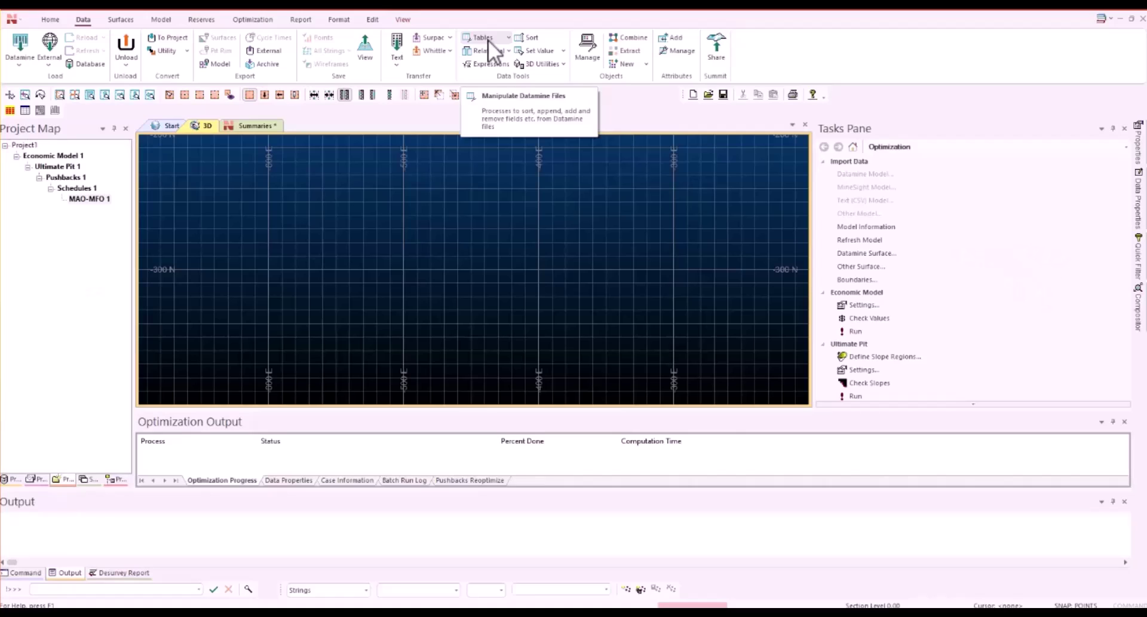
{"action": "left_click", "coordinate": [123, 18]}
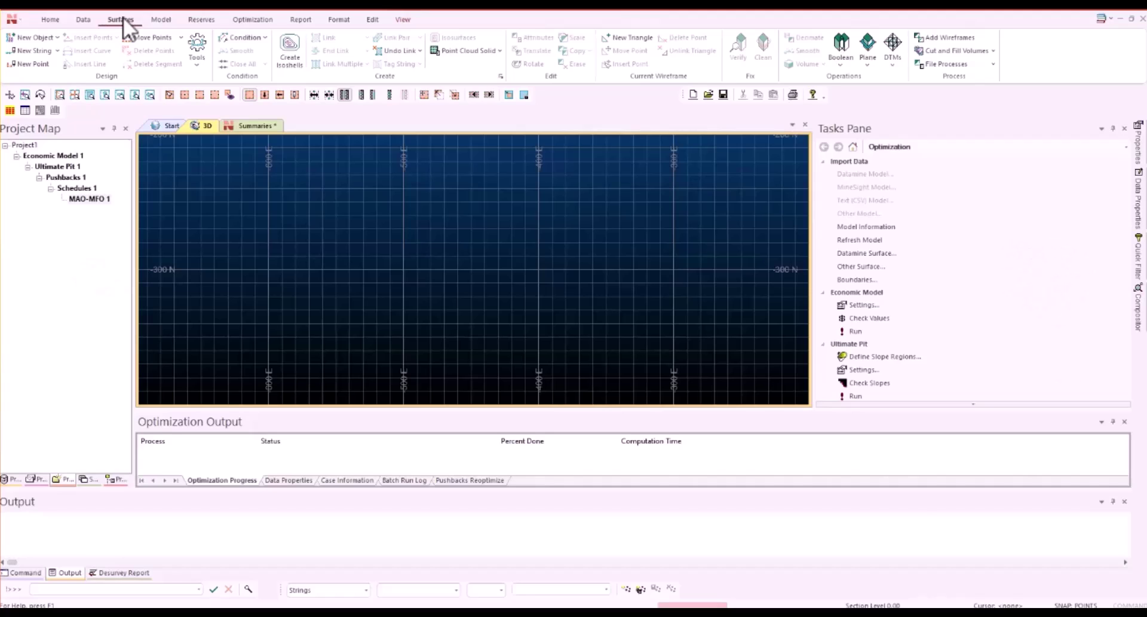
{"action": "left_click", "coordinate": [159, 24]}
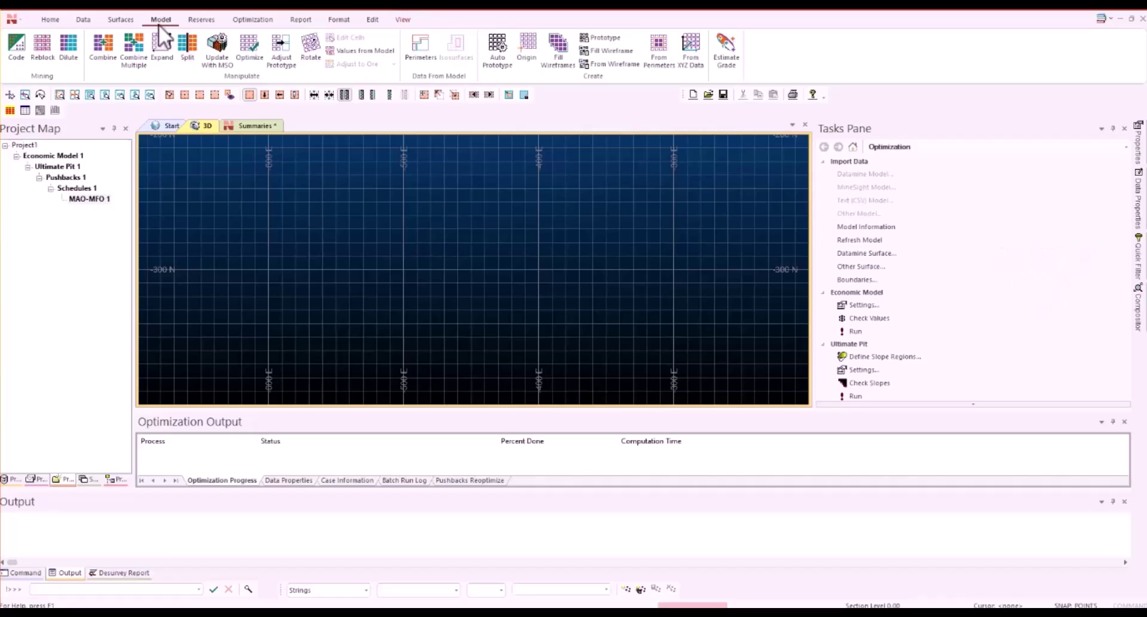
{"action": "left_click", "coordinate": [202, 20]}
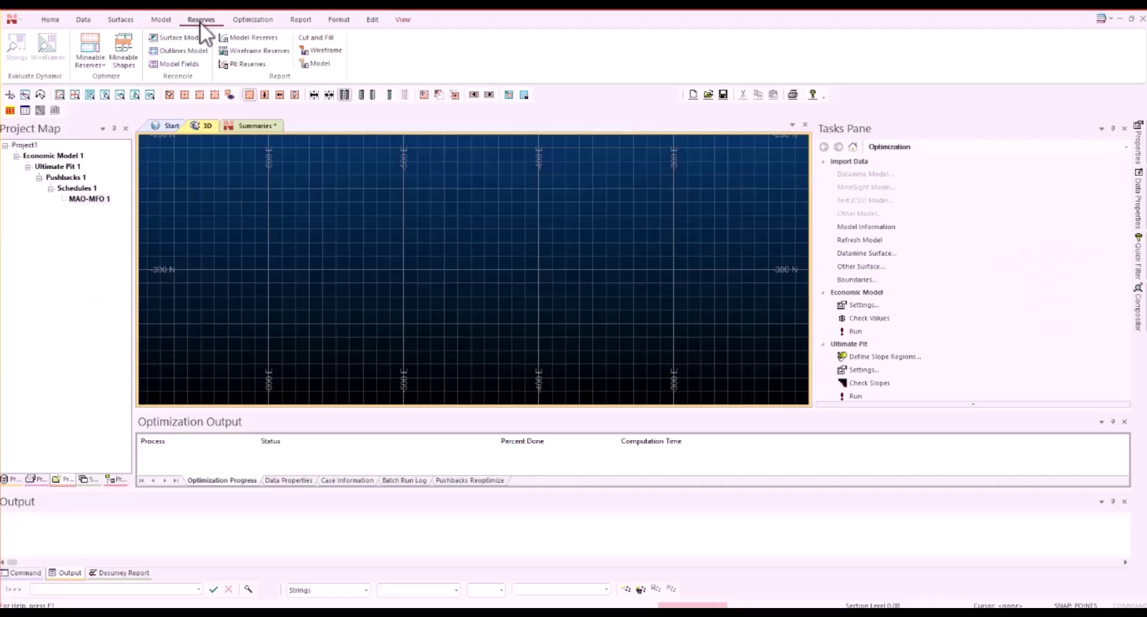
{"action": "left_click", "coordinate": [251, 24]}
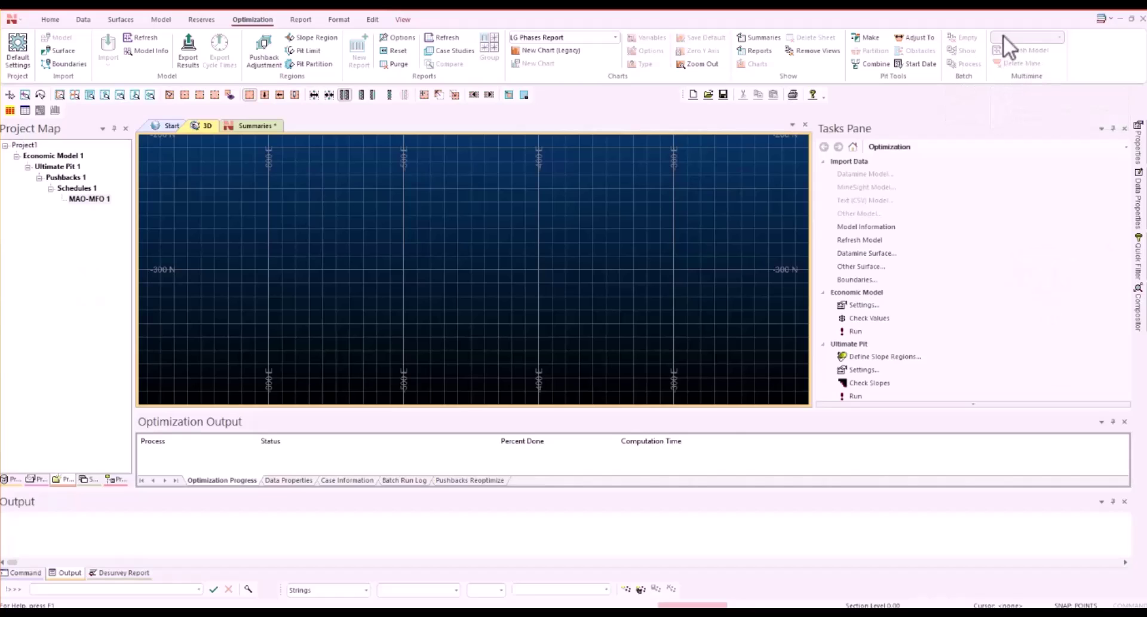
{"action": "left_click", "coordinate": [309, 38]}
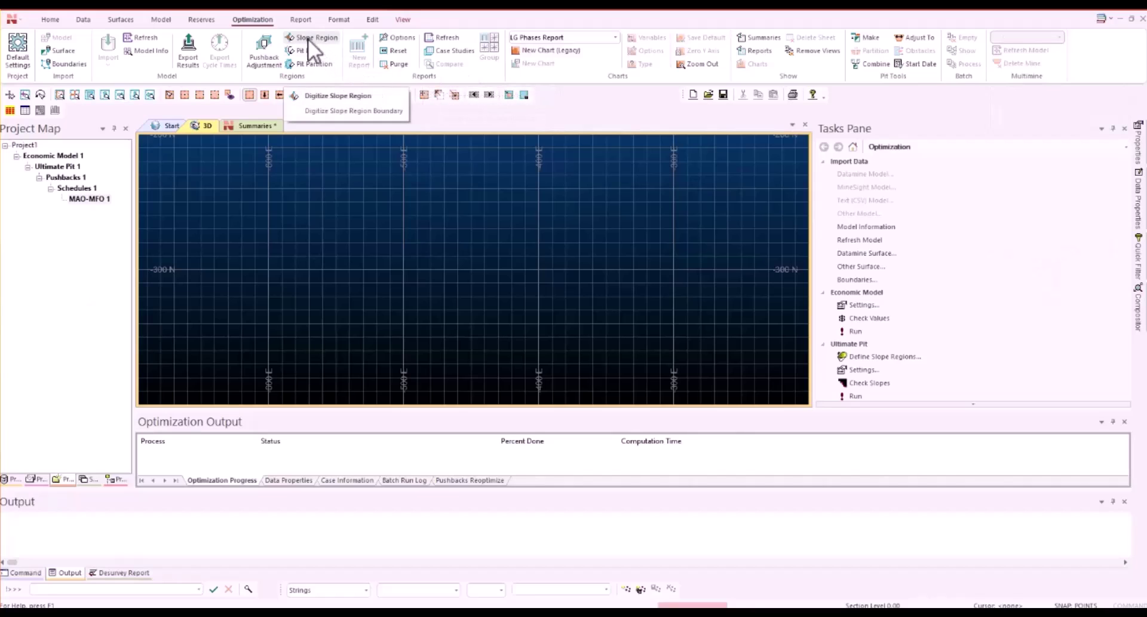
{"action": "left_click", "coordinate": [306, 21]}
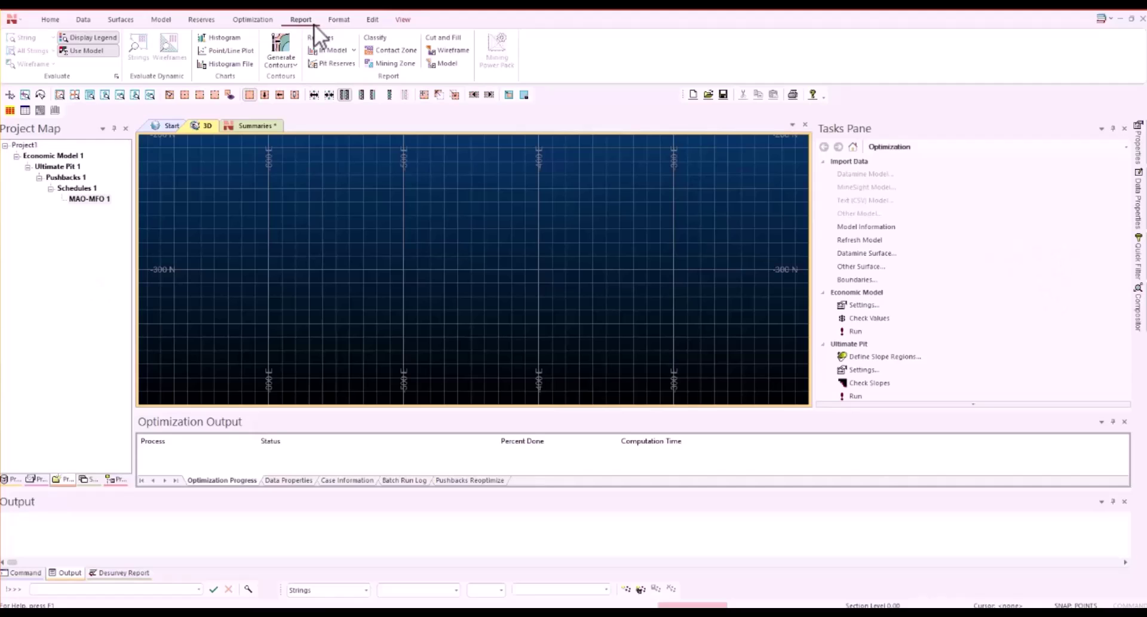
{"action": "left_click", "coordinate": [338, 18]}
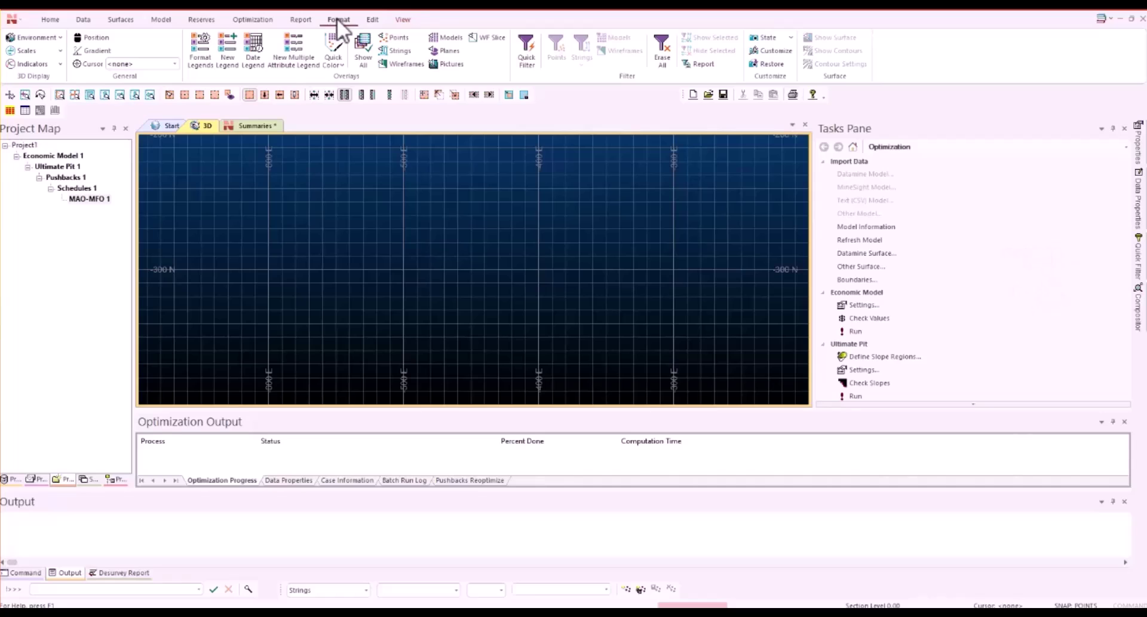
{"action": "left_click", "coordinate": [372, 19]}
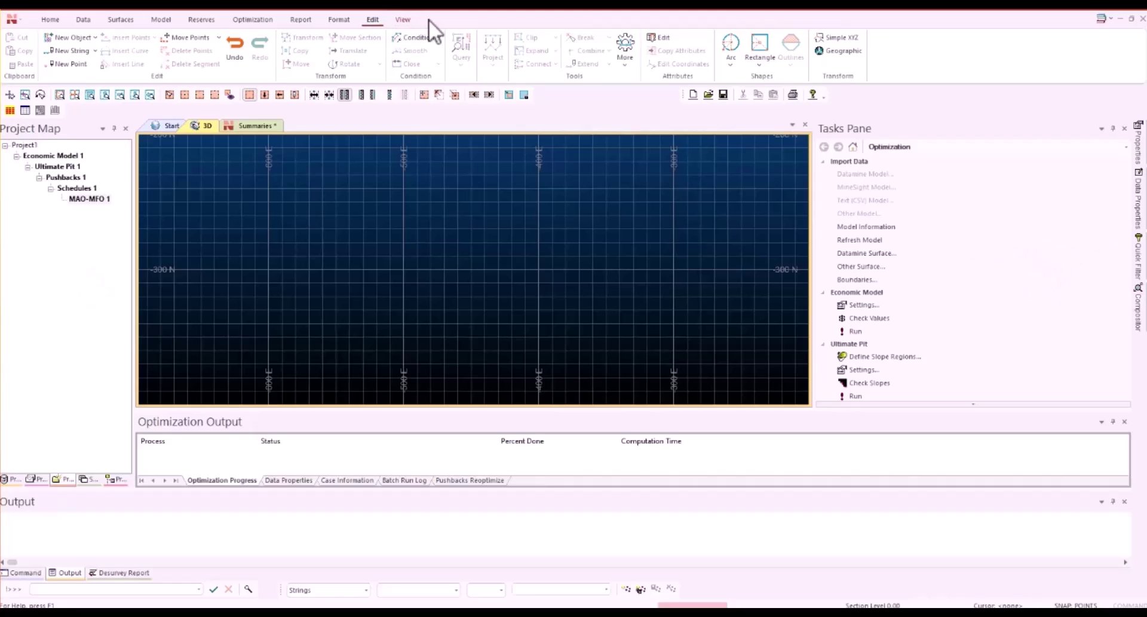
{"action": "left_click", "coordinate": [411, 20]}
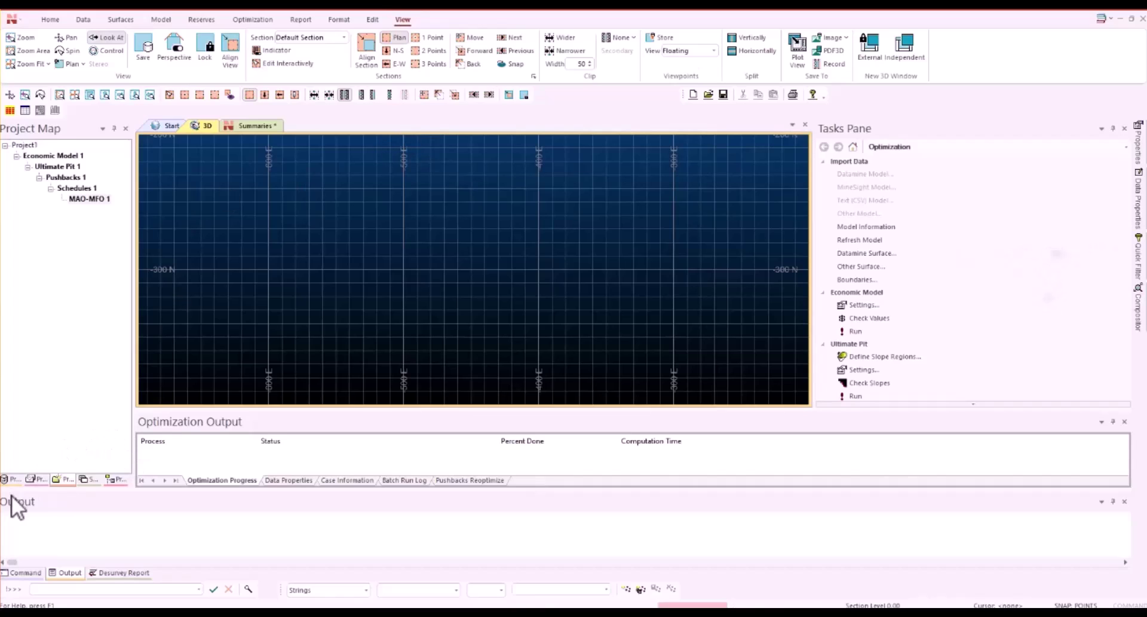
- Load the Phase1 strings from the project files into the 3D view and enlarge the view area slightly
{"action": "left_click", "coordinate": [11, 479]}
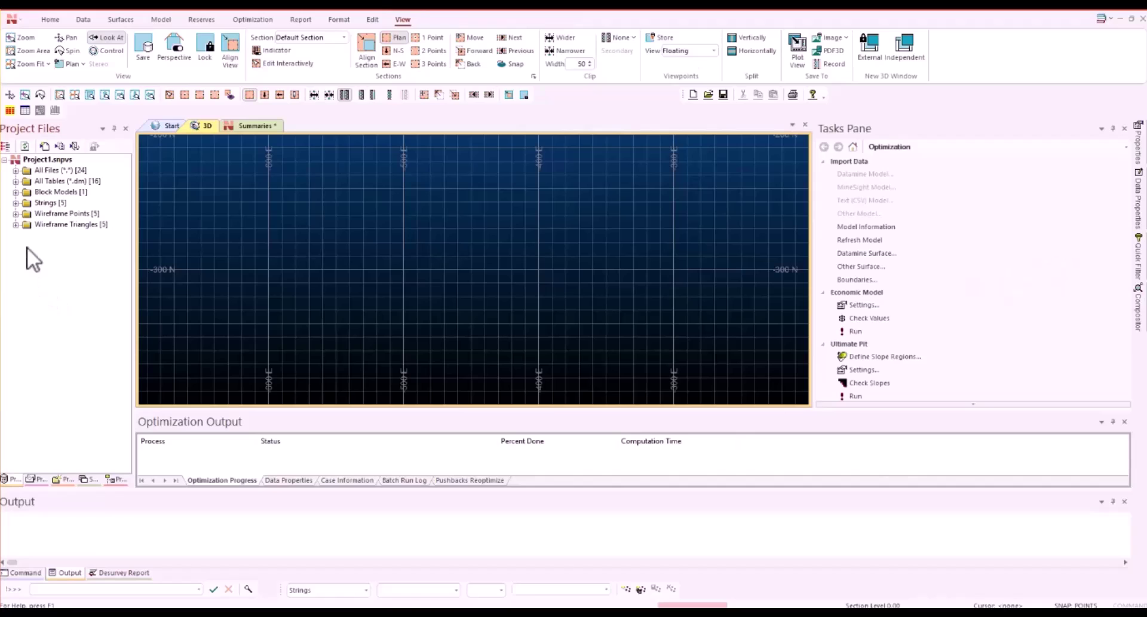
{"action": "left_click", "coordinate": [16, 203]}
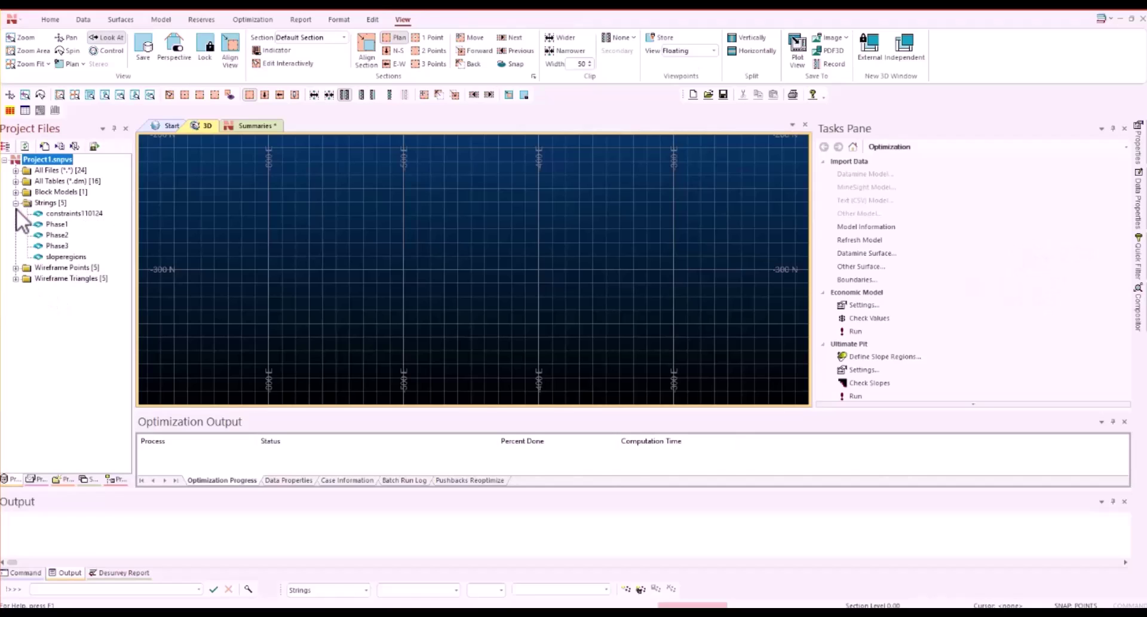
{"action": "left_click", "coordinate": [55, 224]}
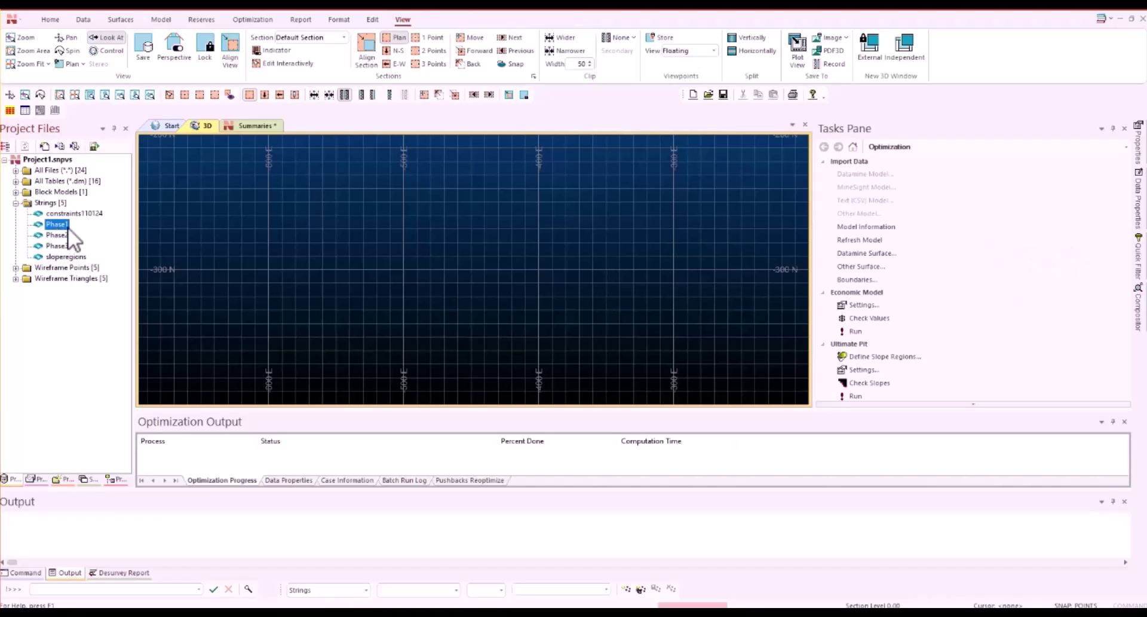
{"action": "left_click_drag", "start_coordinate": [59, 224], "coordinate": [355, 263]}
{"action": "scroll", "coordinate": [353, 257], "scroll_direction": "down", "scroll_amount": 2}
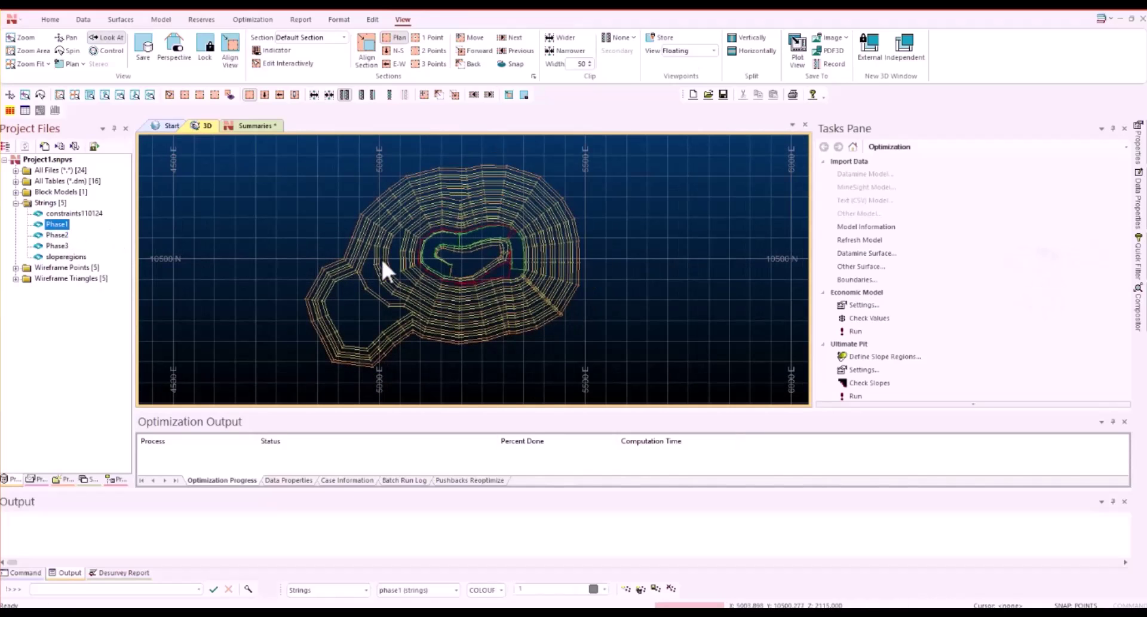
{"action": "scroll", "coordinate": [381, 257], "scroll_direction": "up", "scroll_amount": 1}
{"action": "scroll", "coordinate": [381, 255], "scroll_direction": "down", "scroll_amount": 1}
{"action": "left_click_drag", "start_coordinate": [419, 411], "coordinate": [422, 428]}
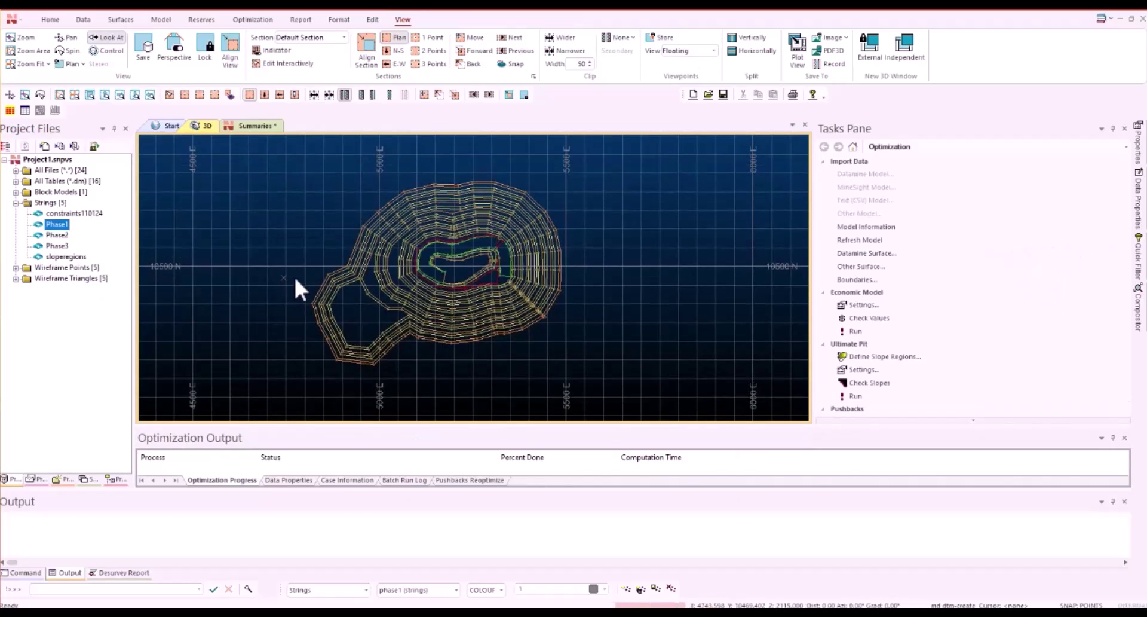
- Create a new DTM object named New DTM from the phase1 strings in the plan plane, without selecting boundary strings
{"action": "key", "text": "m"}
{"action": "key", "text": "d"}
{"action": "left_click_drag", "start_coordinate": [358, 149], "coordinate": [887, 143]}
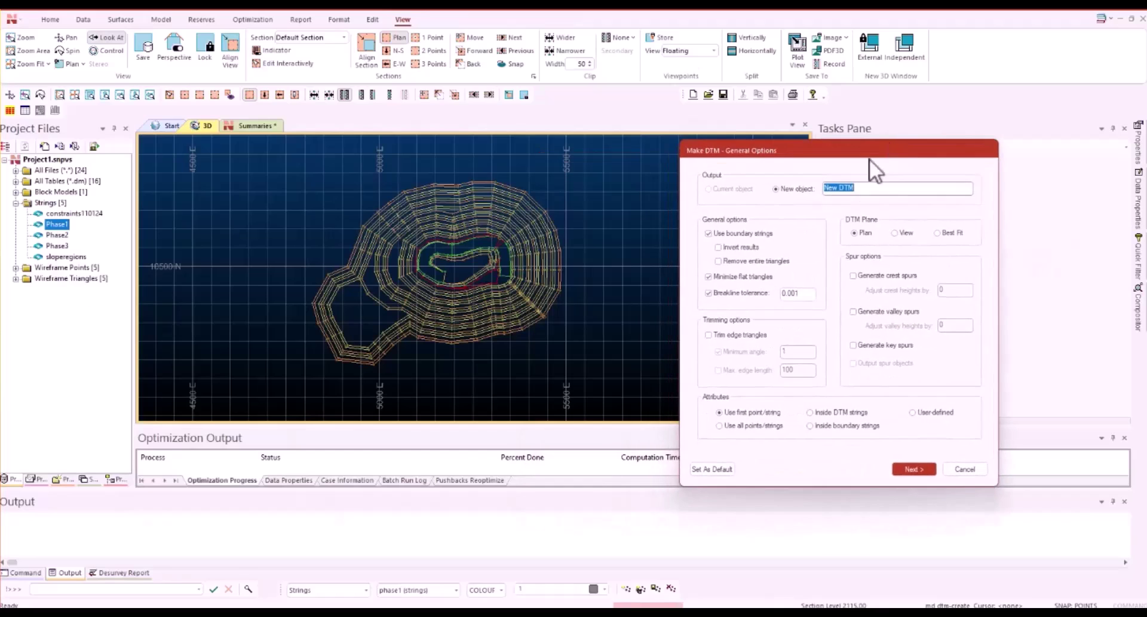
{"action": "left_click", "coordinate": [901, 468]}
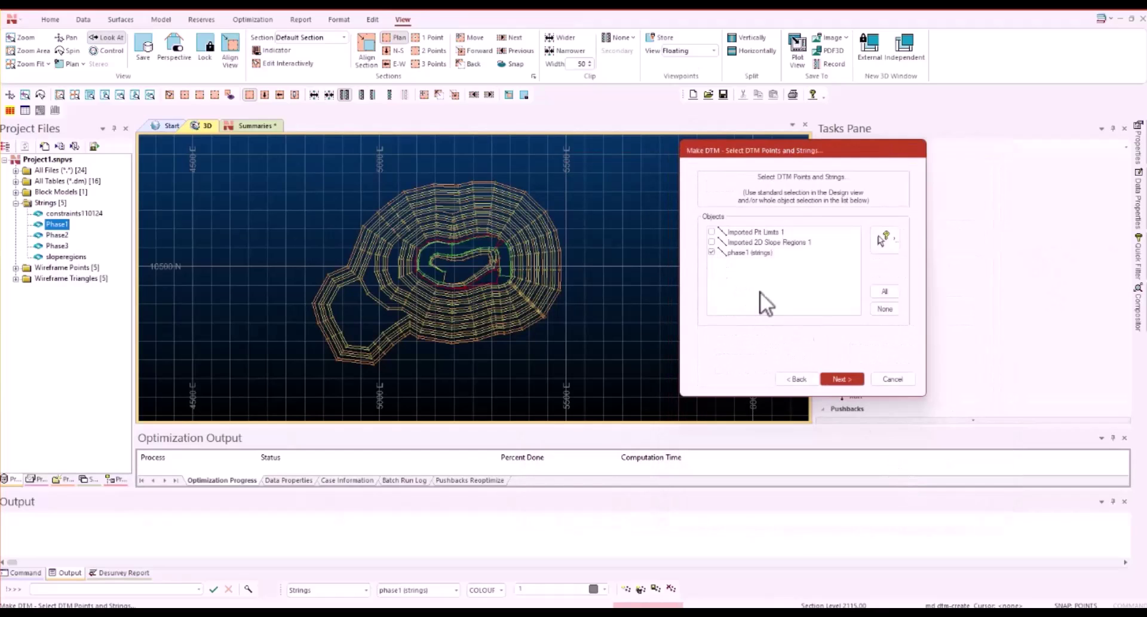
{"action": "left_click", "coordinate": [841, 379]}
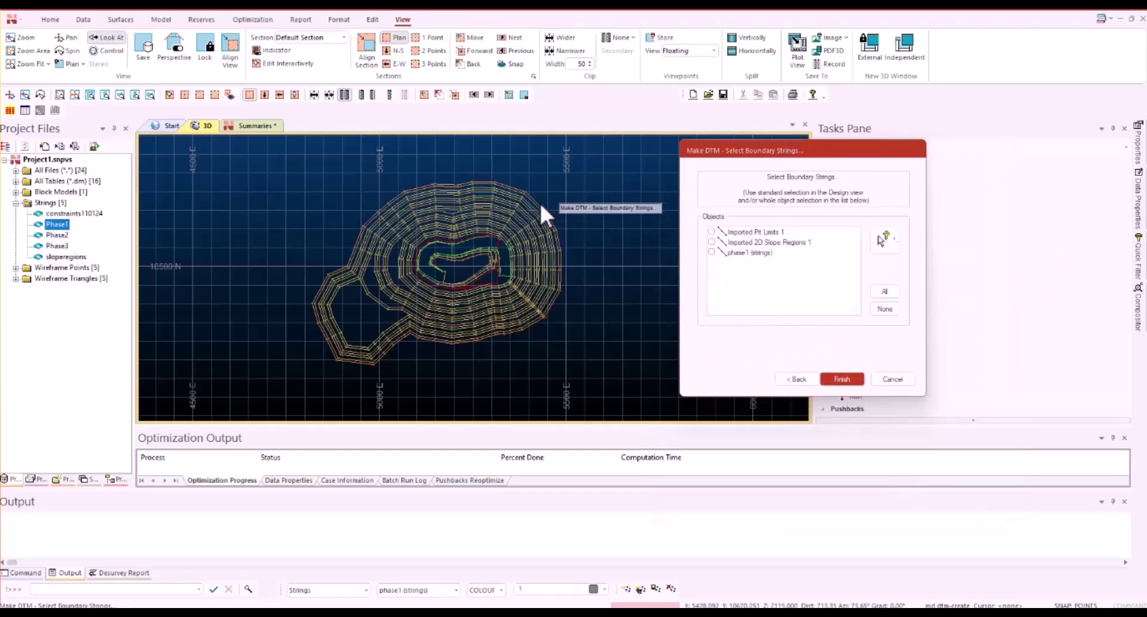
{"action": "left_click", "coordinate": [842, 379]}
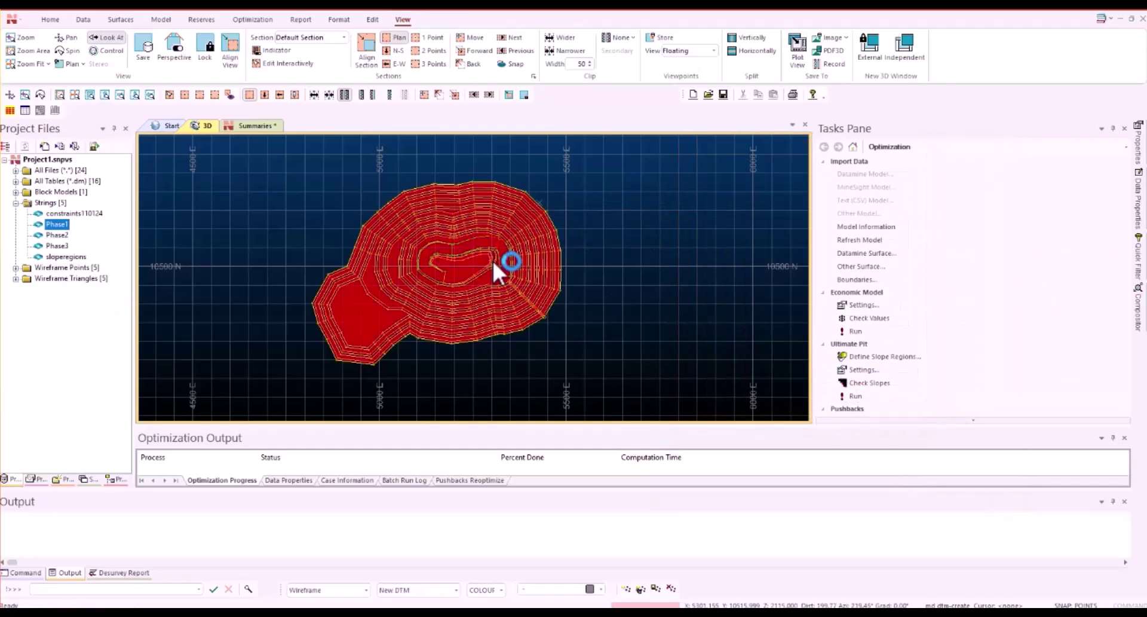
- Inspect the pit surface from an oblique angle and unload all data
{"action": "left_click_drag", "start_coordinate": [563, 388], "coordinate": [619, 321]}
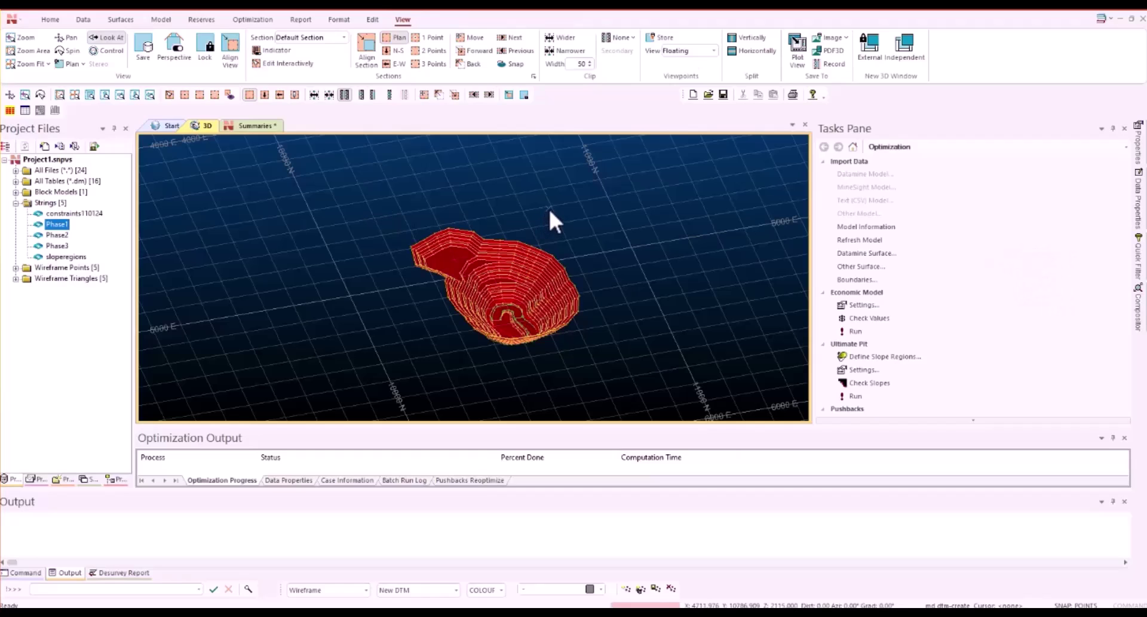
{"action": "key", "text": "u"}
{"action": "key", "text": "a"}
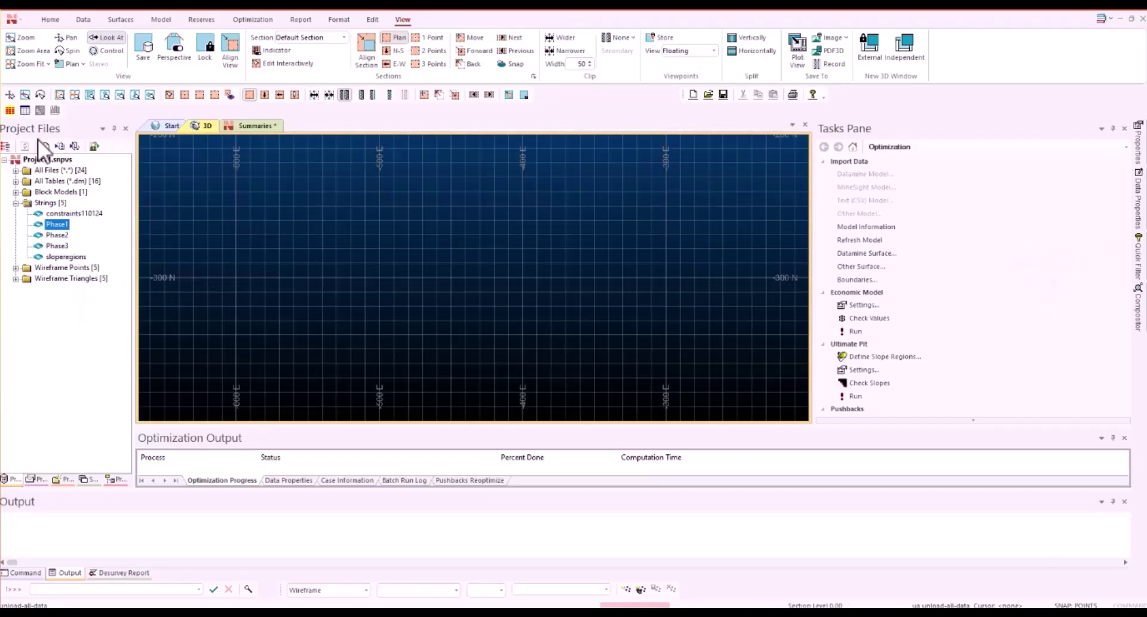
- Review the Project1 database categories, the project map hierarchy and the sheets for the 3D view
{"action": "left_click", "coordinate": [31, 478]}
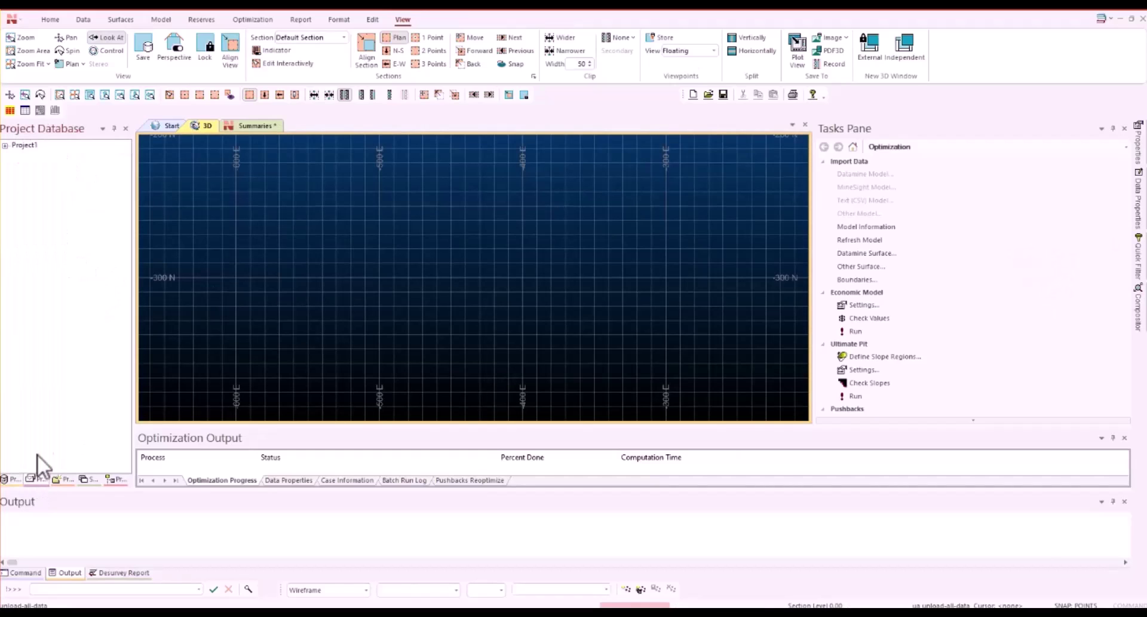
{"action": "left_click", "coordinate": [8, 147]}
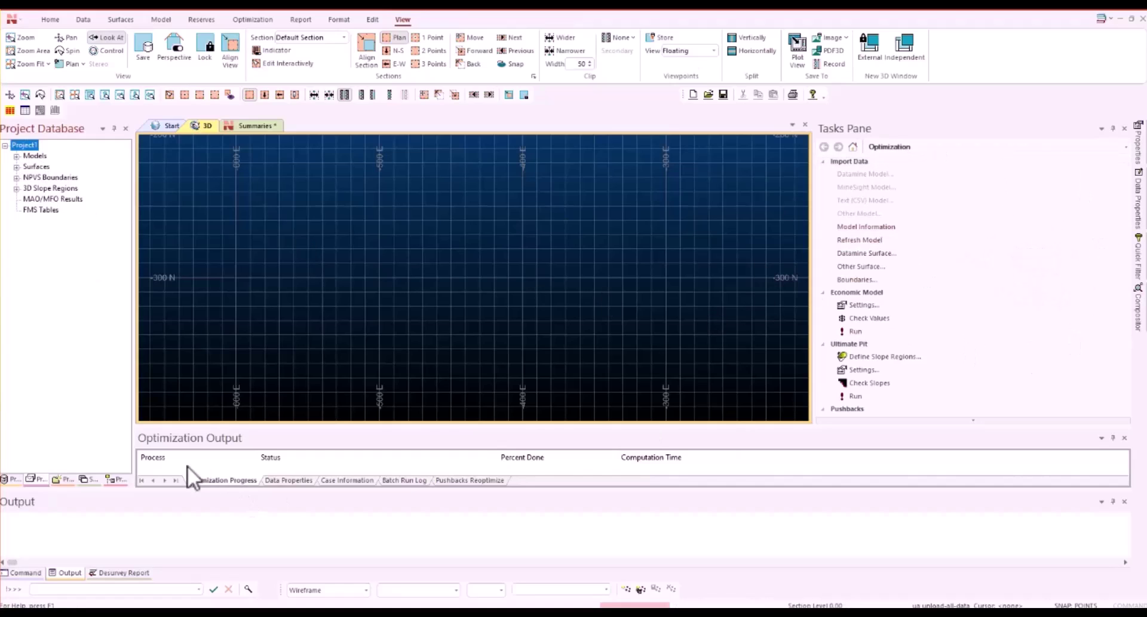
{"action": "left_click", "coordinate": [63, 479]}
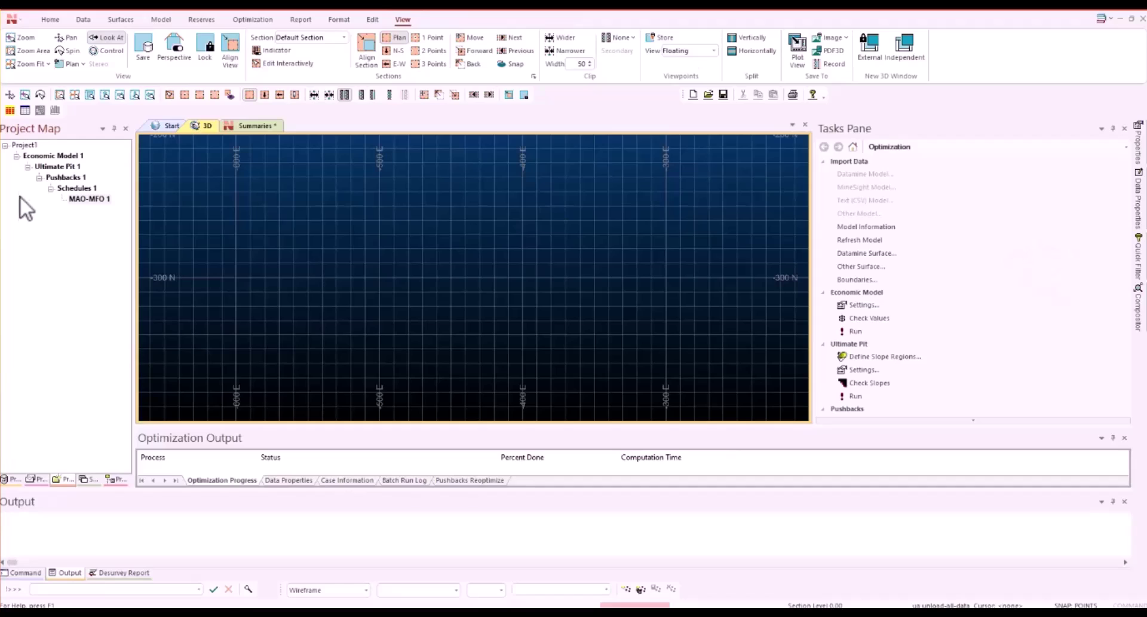
{"action": "left_click", "coordinate": [85, 479]}
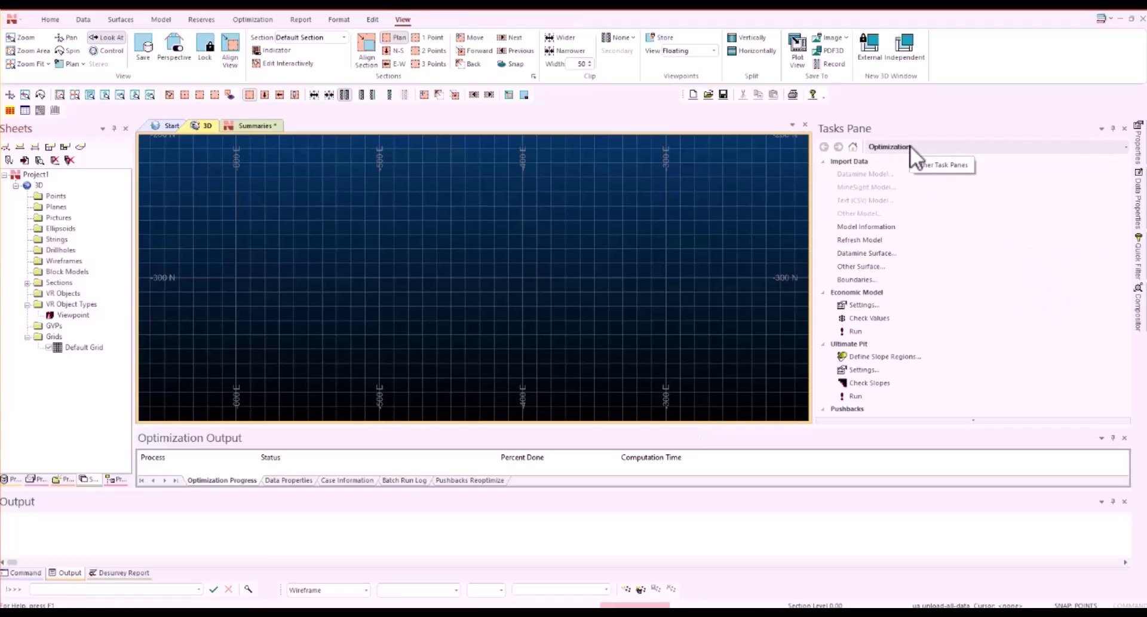
- Examine the optimization task list from data import through economic model, ultimate pit, pushbacks and scheduler to risk assessment and sensitivity analysis
{"action": "scroll", "coordinate": [923, 239], "scroll_direction": "down", "scroll_amount": 2}
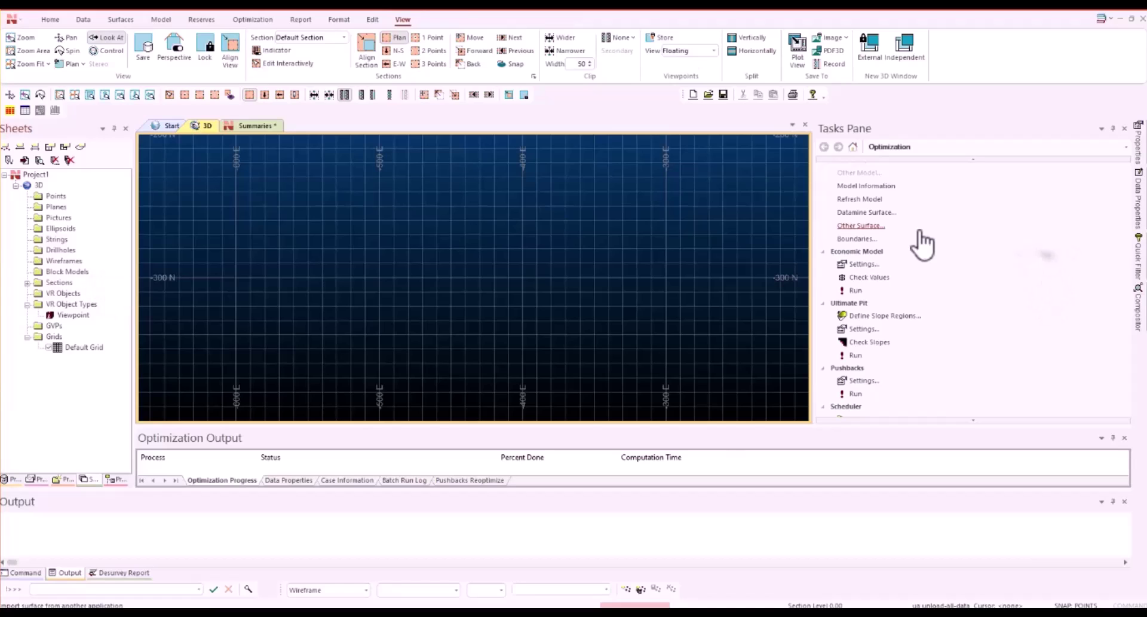
{"action": "scroll", "coordinate": [897, 254], "scroll_direction": "down", "scroll_amount": 2}
{"action": "scroll", "coordinate": [898, 272], "scroll_direction": "down", "scroll_amount": 5}
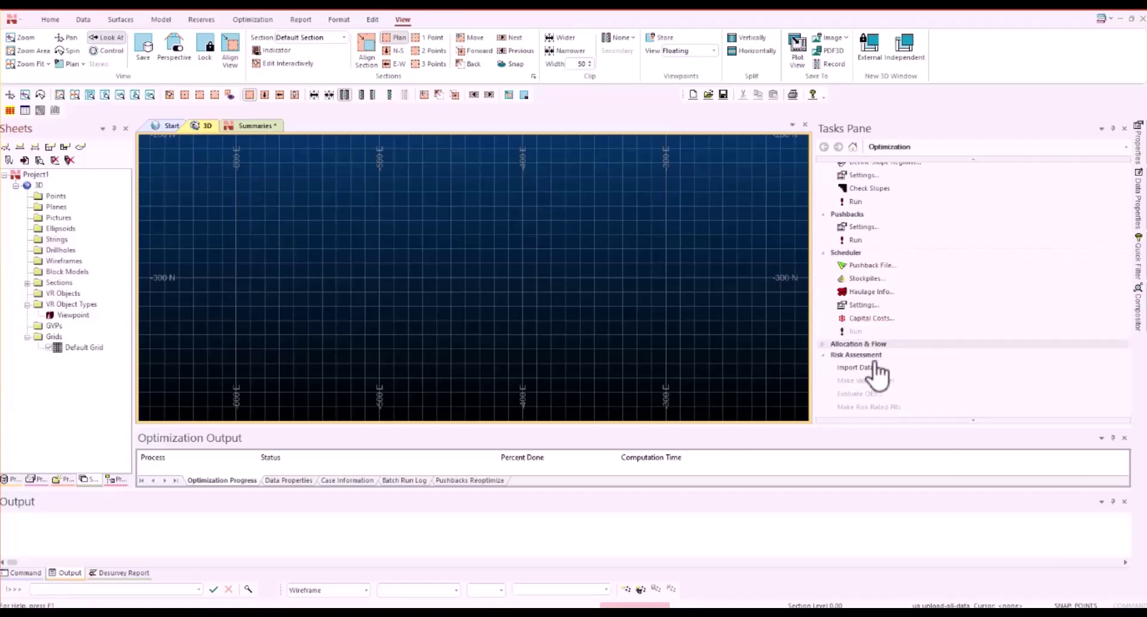
{"action": "scroll", "coordinate": [888, 319], "scroll_direction": "up", "scroll_amount": 3}
{"action": "scroll", "coordinate": [891, 305], "scroll_direction": "down", "scroll_amount": 6}
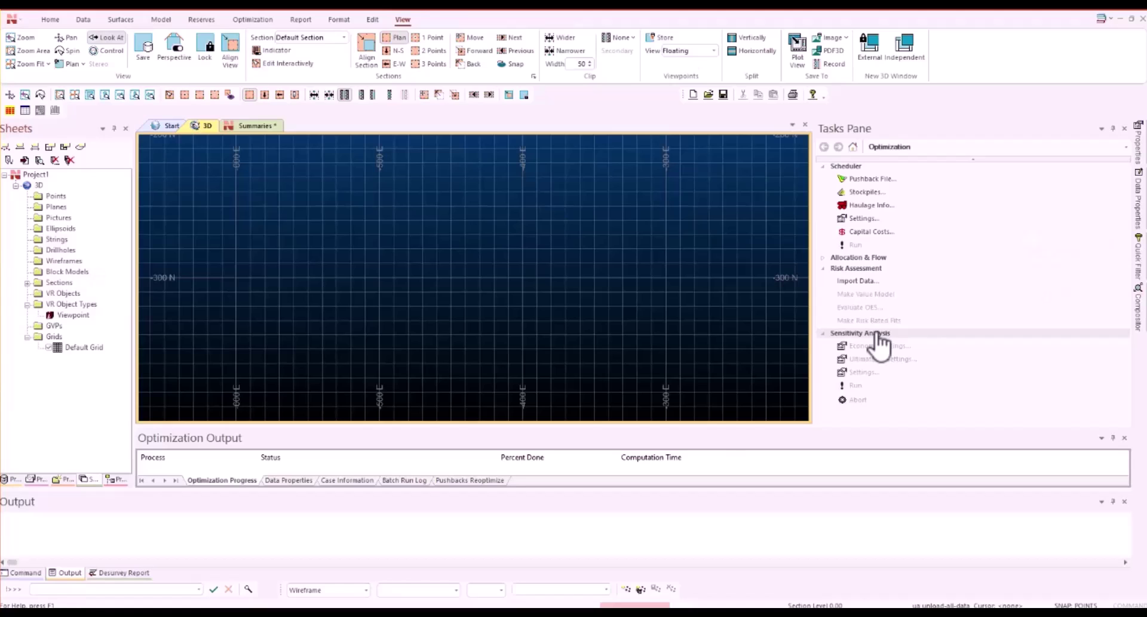
{"action": "scroll", "coordinate": [913, 294], "scroll_direction": "up", "scroll_amount": 6}
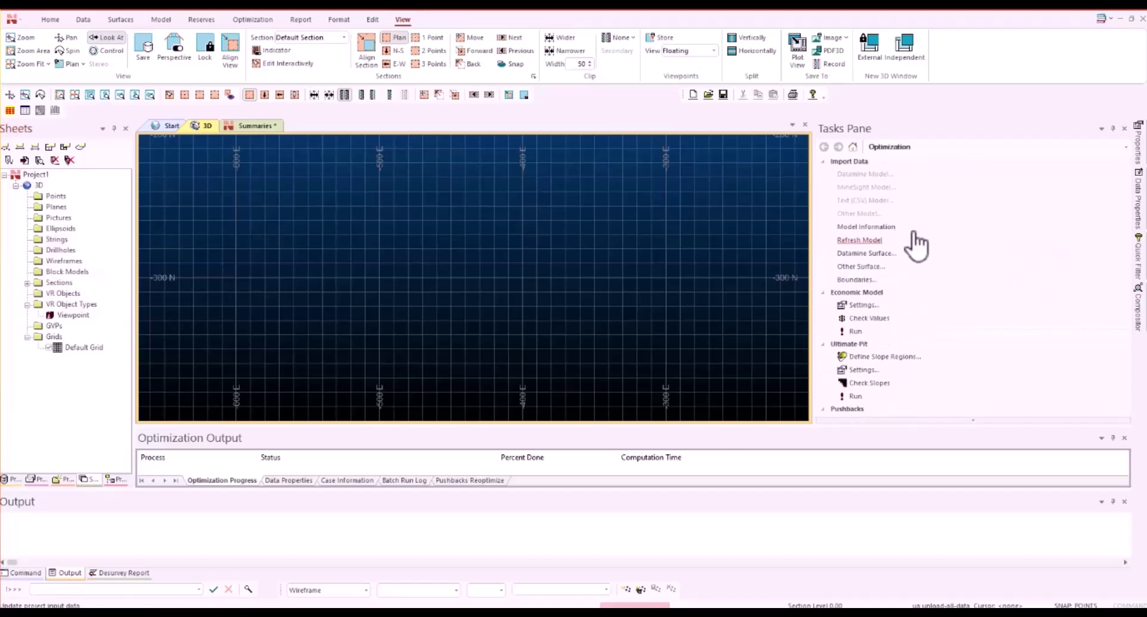
{"action": "scroll", "coordinate": [908, 261], "scroll_direction": "up", "scroll_amount": 1}
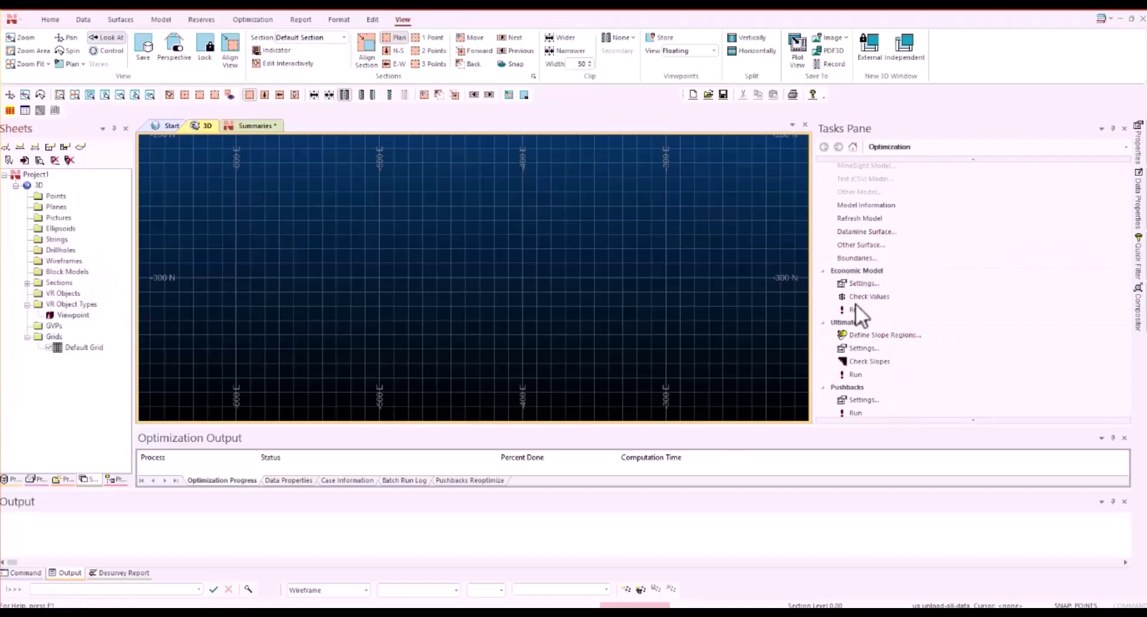
{"action": "scroll", "coordinate": [860, 302], "scroll_direction": "down", "scroll_amount": 1}
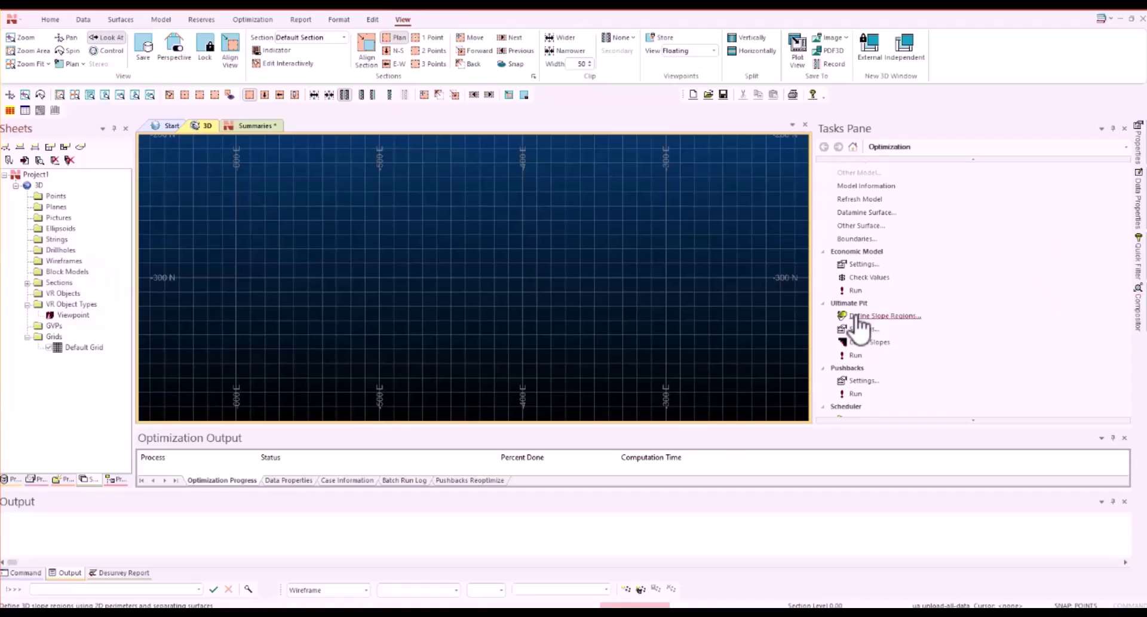
{"action": "scroll", "coordinate": [890, 263], "scroll_direction": "down", "scroll_amount": 4}
{"action": "scroll", "coordinate": [858, 239], "scroll_direction": "down", "scroll_amount": 3}
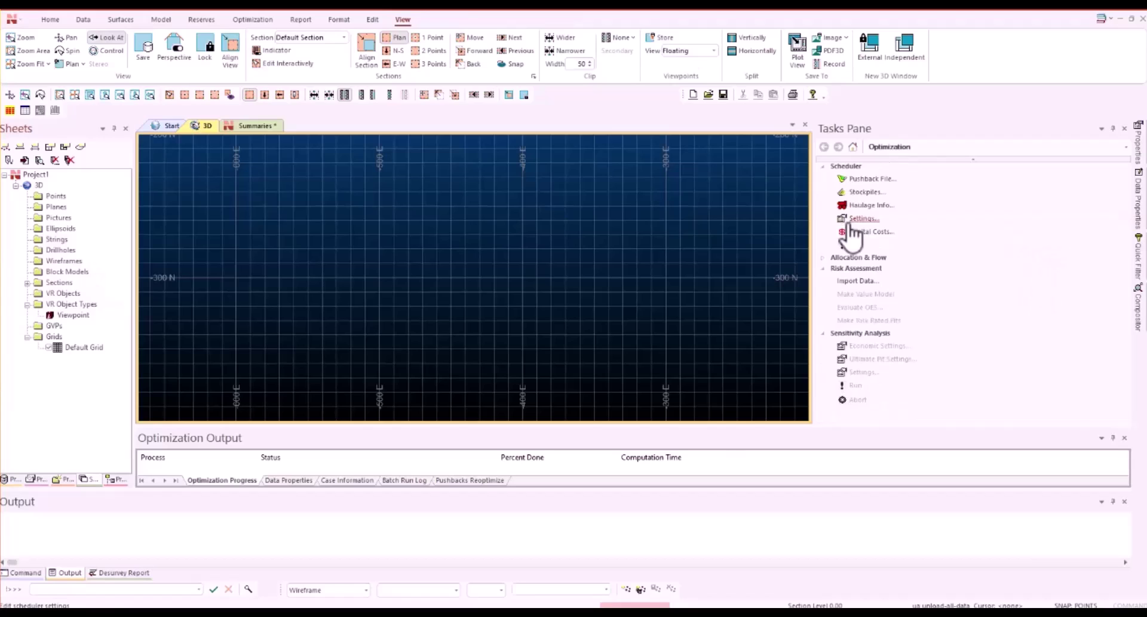
{"action": "scroll", "coordinate": [855, 263], "scroll_direction": "up", "scroll_amount": 4}
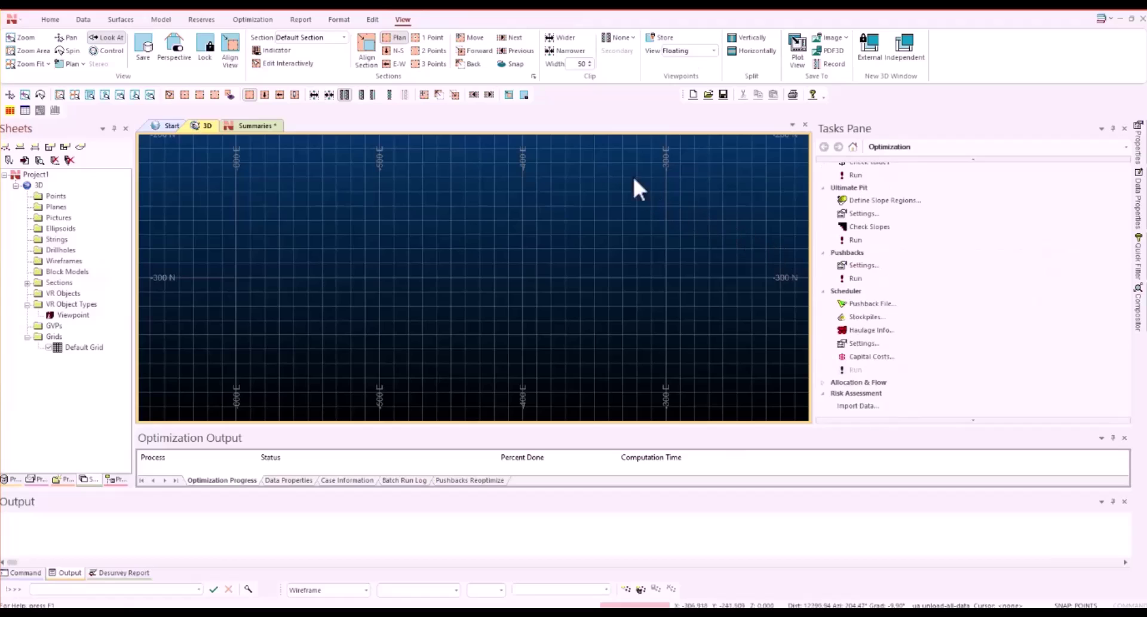
- Show all surfaces of Optimized Pits_2 from the project database in the 3D view and advance the display to Pit 79 100
{"action": "left_click", "coordinate": [62, 478]}
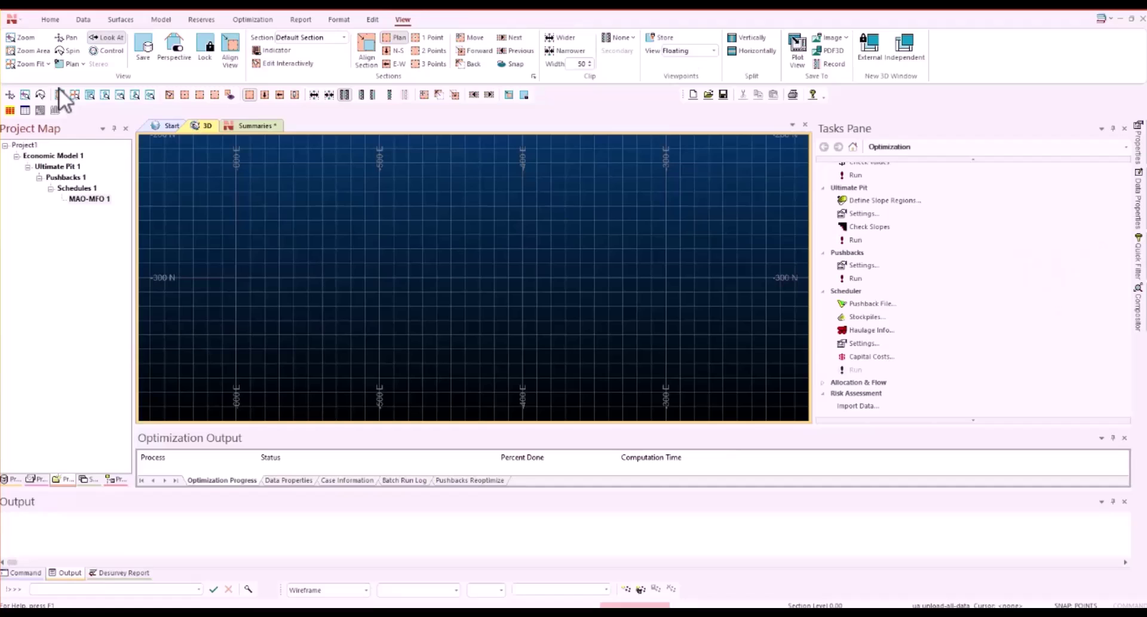
{"action": "left_click", "coordinate": [45, 481]}
{"action": "left_click", "coordinate": [22, 144]}
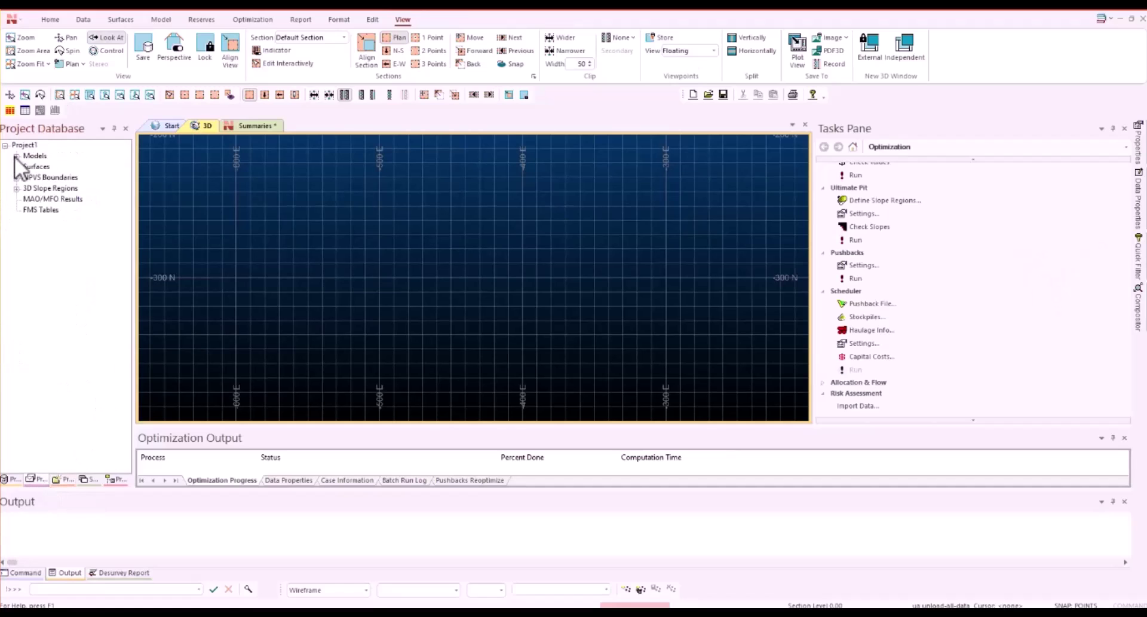
{"action": "left_click", "coordinate": [16, 166]}
{"action": "left_click", "coordinate": [62, 175]}
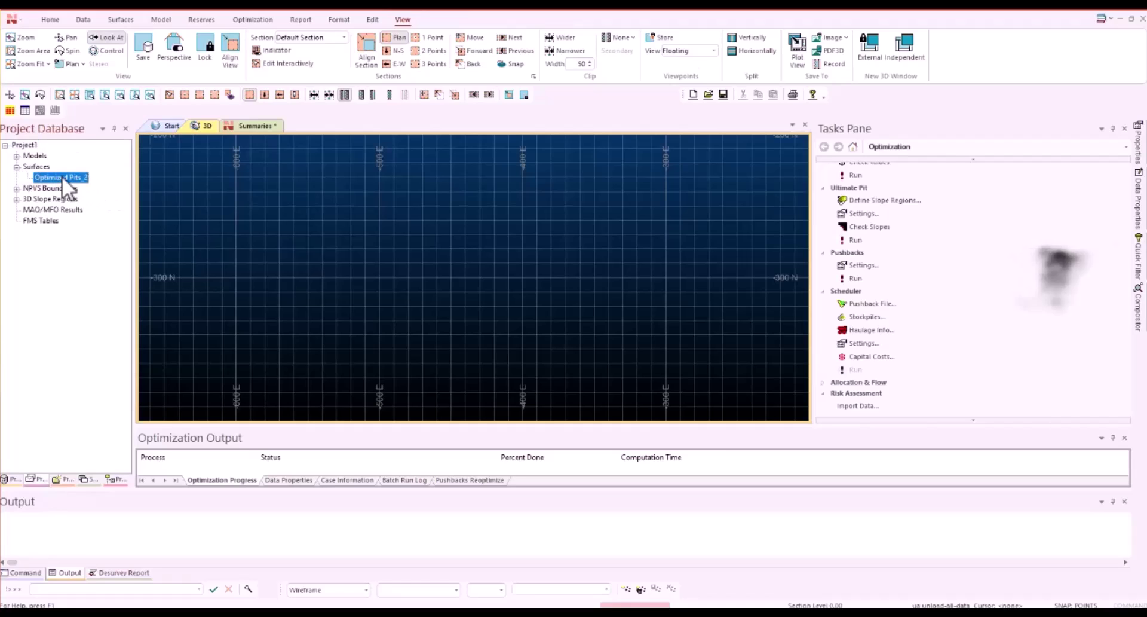
{"action": "right_click", "coordinate": [62, 175]}
{"action": "left_click", "coordinate": [88, 183]}
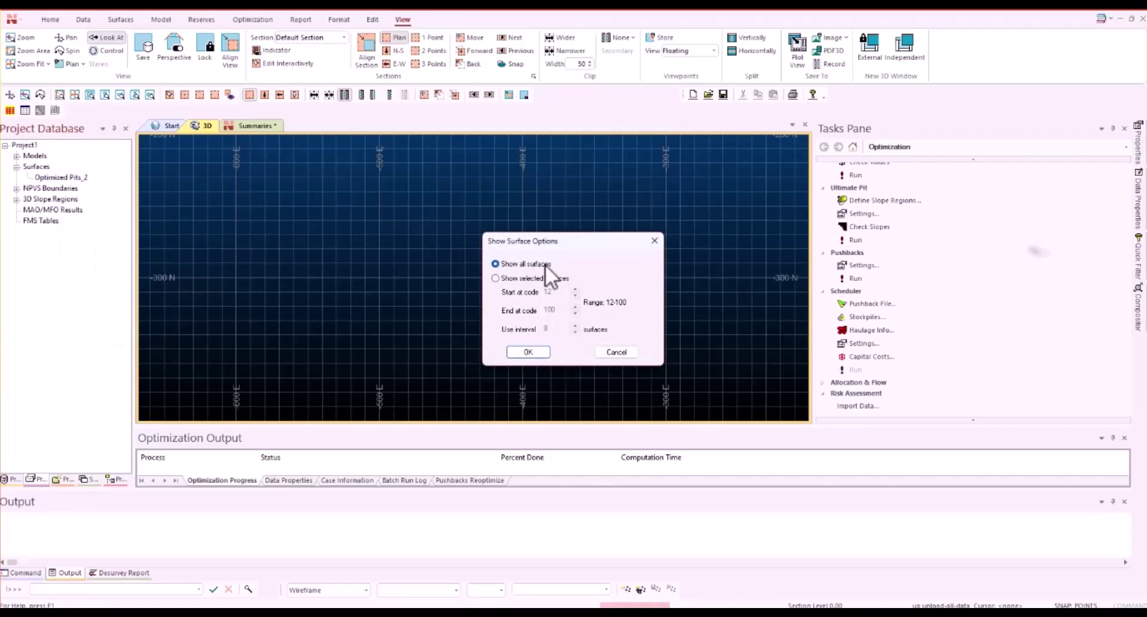
{"action": "left_click", "coordinate": [542, 352]}
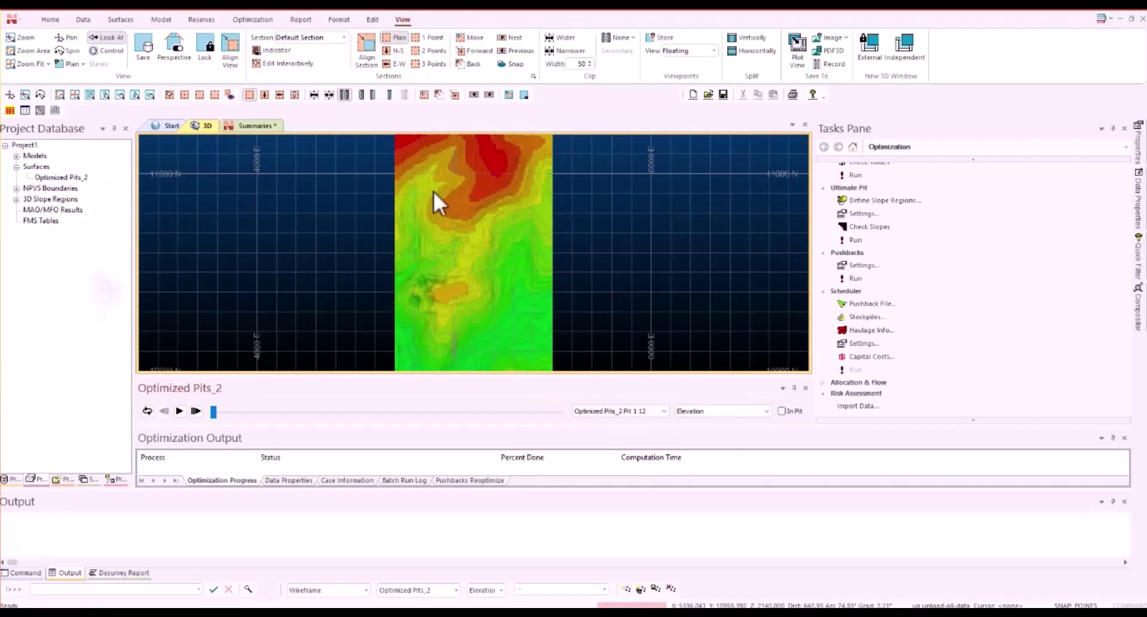
{"action": "left_click_drag", "start_coordinate": [214, 412], "coordinate": [558, 412]}
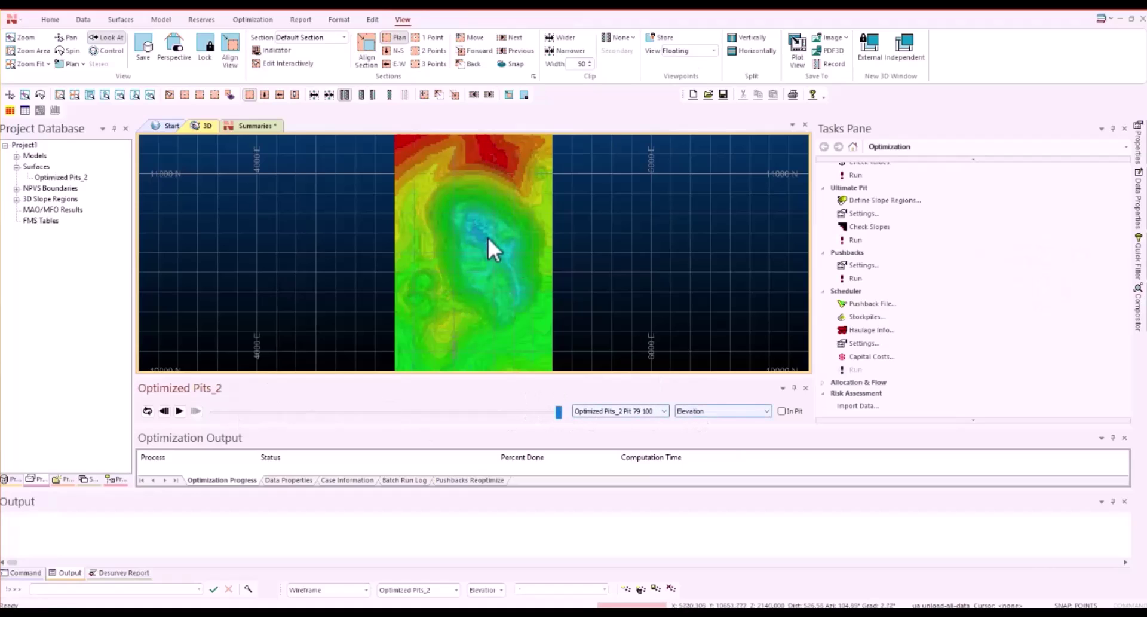
- Colour the Optimized Pits_2 surface by Benches below topo and inspect the pit shape from an oblique angle
{"action": "left_click", "coordinate": [59, 478]}
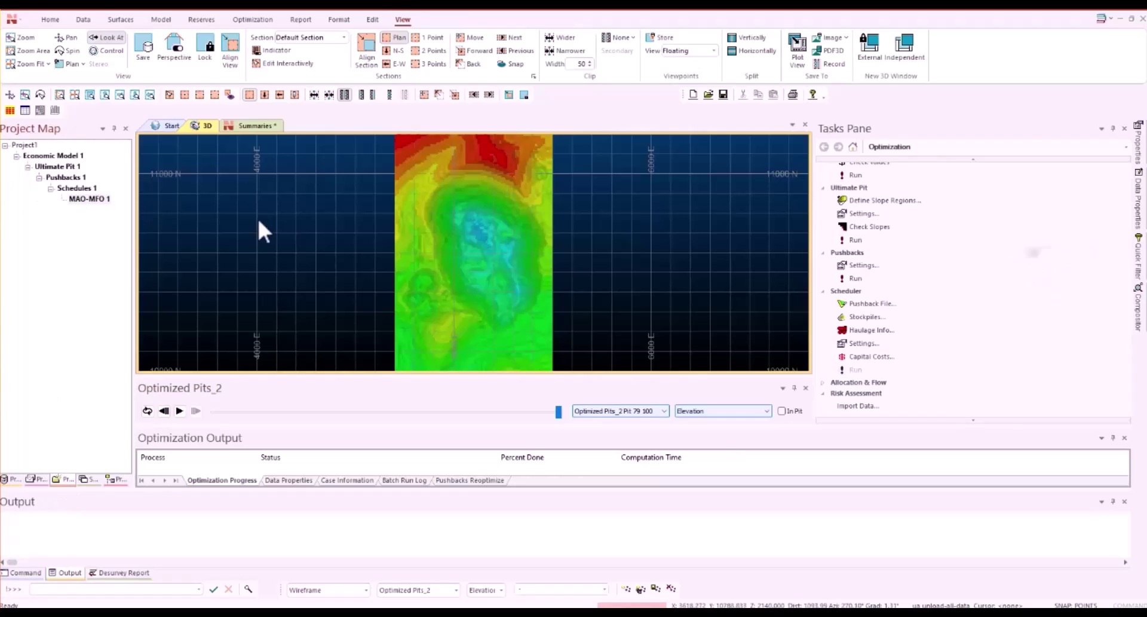
{"action": "left_click", "coordinate": [691, 412]}
{"action": "left_click", "coordinate": [700, 437]}
{"action": "left_click_drag", "start_coordinate": [487, 304], "coordinate": [450, 201]}
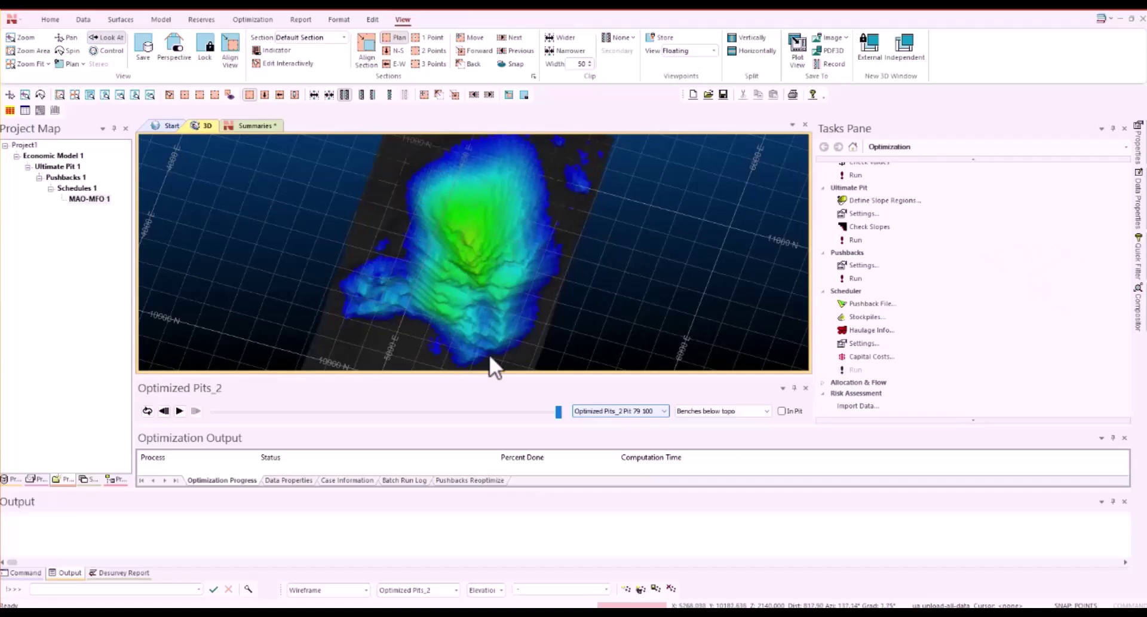
{"action": "left_click_drag", "start_coordinate": [546, 301], "coordinate": [543, 239]}
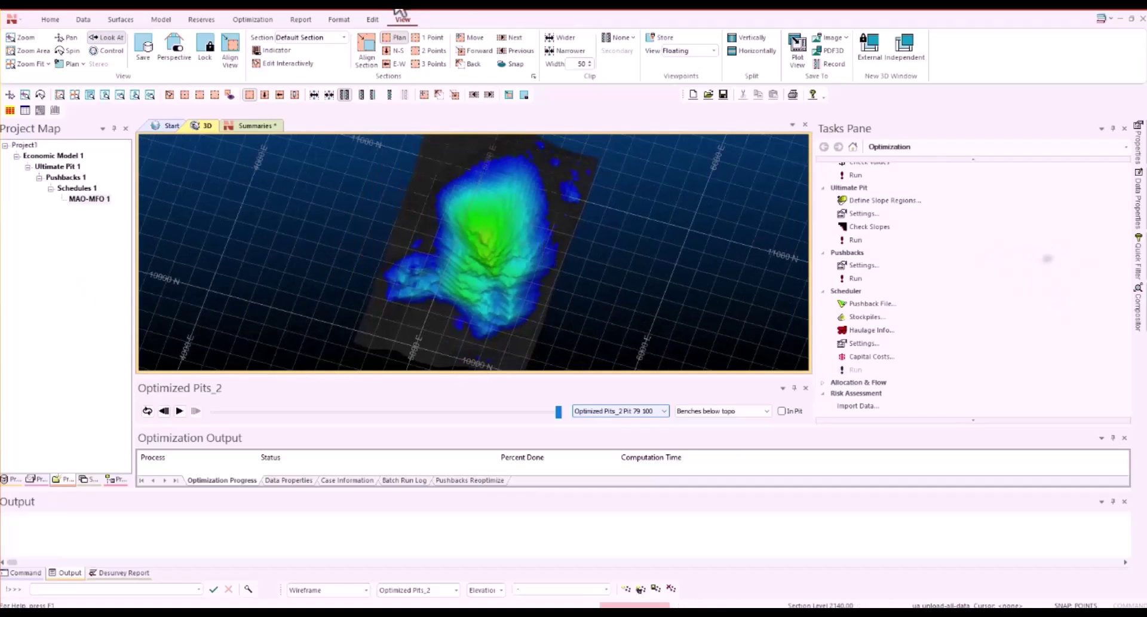
- In plan view, digitize a pit limit boundary of seven points around the small satellite pit southwest of the main pit
{"action": "left_click", "coordinate": [66, 62]}
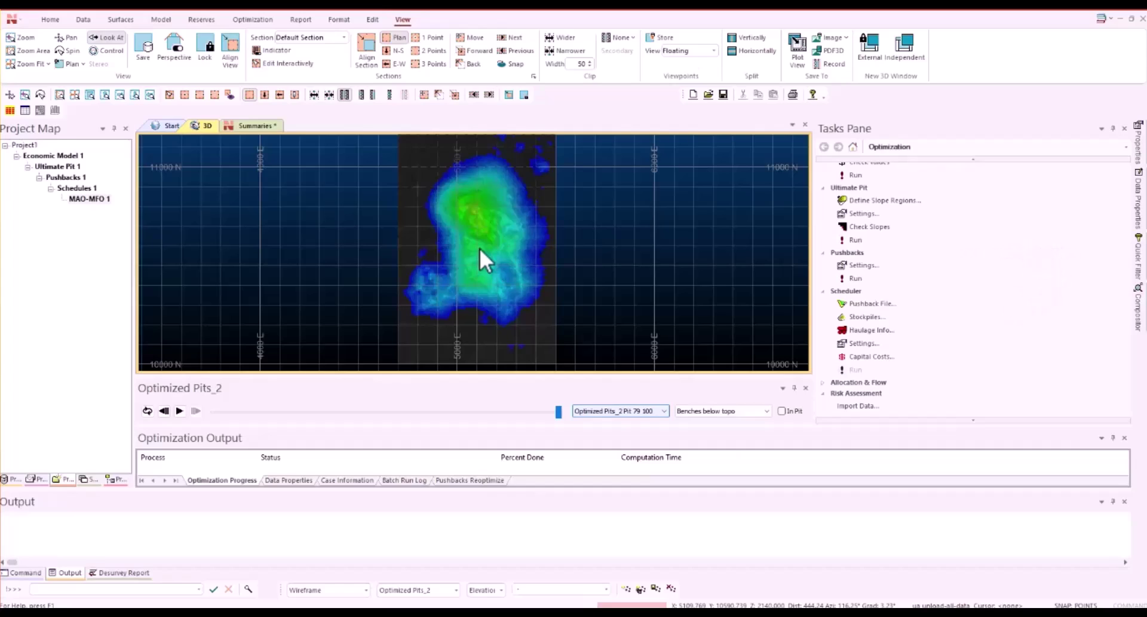
{"action": "scroll", "coordinate": [566, 310], "scroll_direction": "down", "scroll_amount": 1}
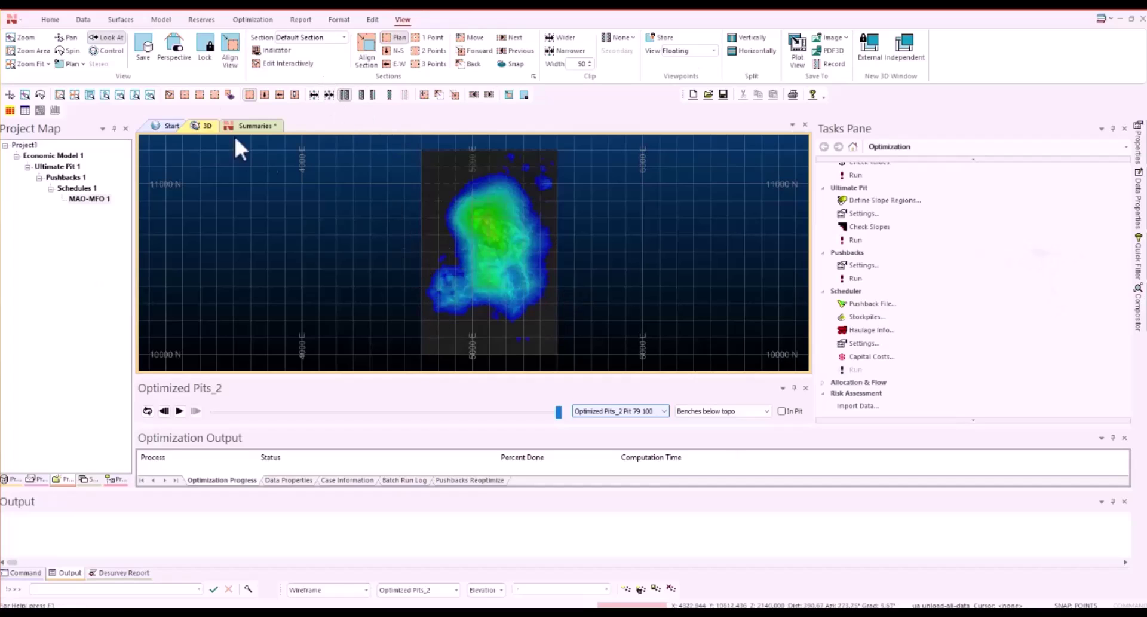
{"action": "left_click", "coordinate": [261, 20]}
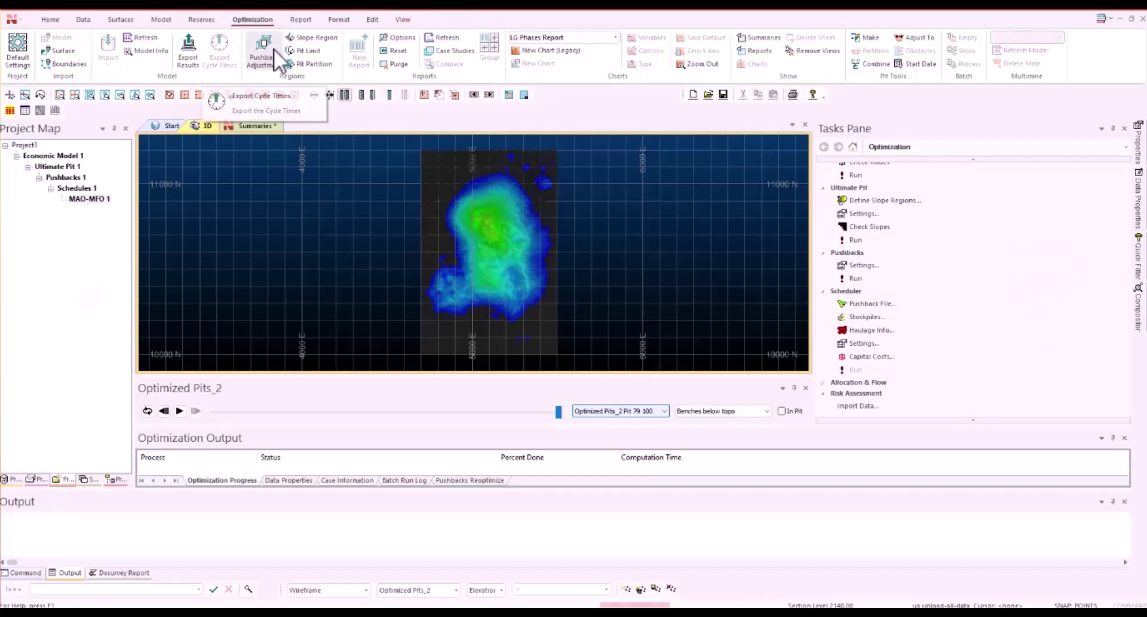
{"action": "left_click", "coordinate": [311, 52]}
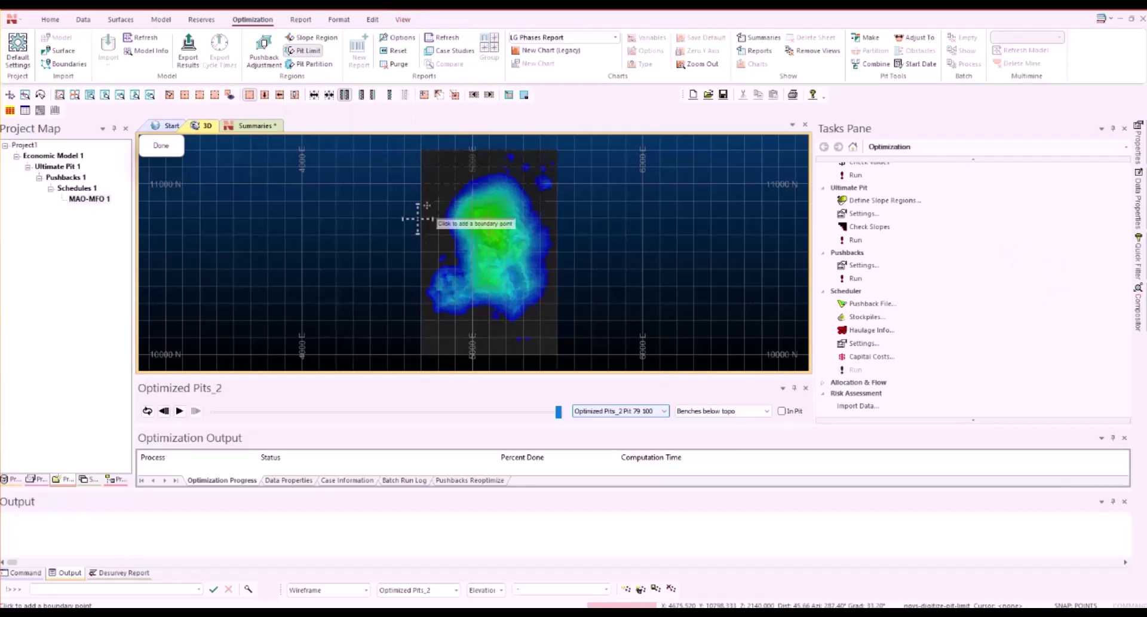
{"action": "left_click", "coordinate": [444, 246]}
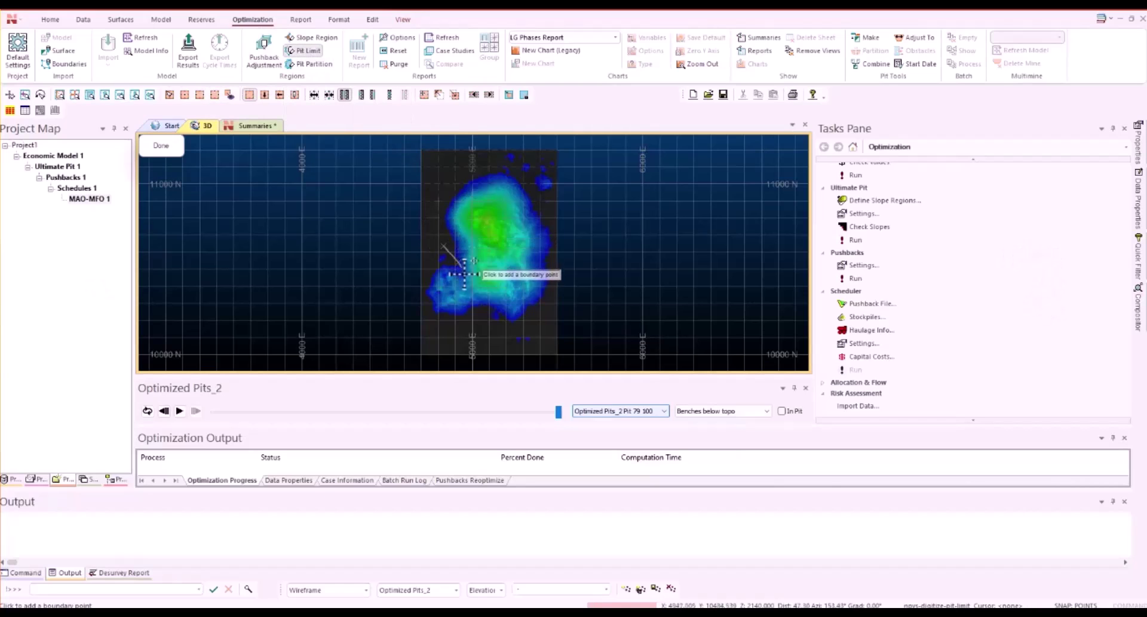
{"action": "left_click", "coordinate": [483, 306]}
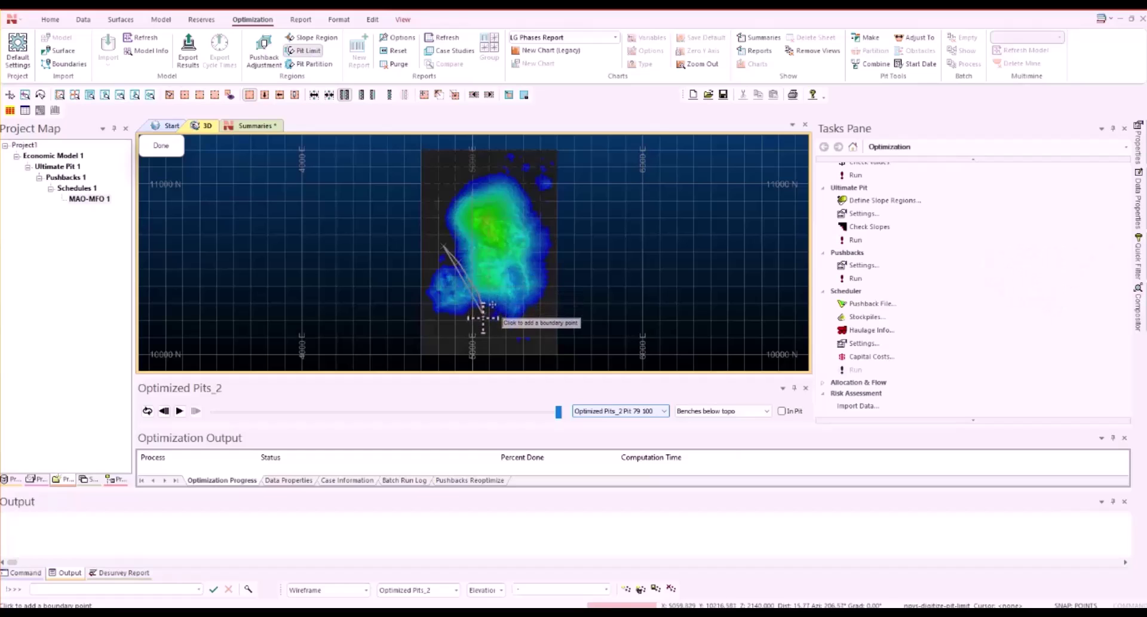
{"action": "left_click", "coordinate": [469, 331]}
{"action": "left_click", "coordinate": [440, 334]}
{"action": "left_click", "coordinate": [406, 310]}
{"action": "left_click", "coordinate": [401, 281]}
{"action": "left_click", "coordinate": [406, 251]}
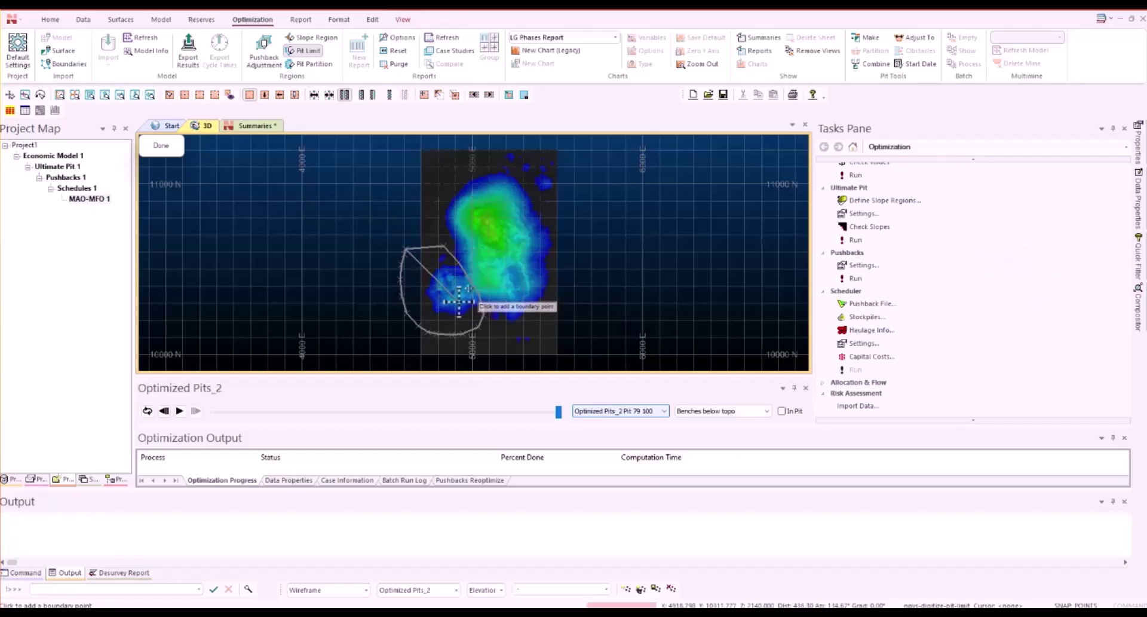
- Add the digitized boundary to Imported Pit Limits 1 as a labelled region of type Pit Limit Exclude
{"action": "left_click", "coordinate": [160, 145]}
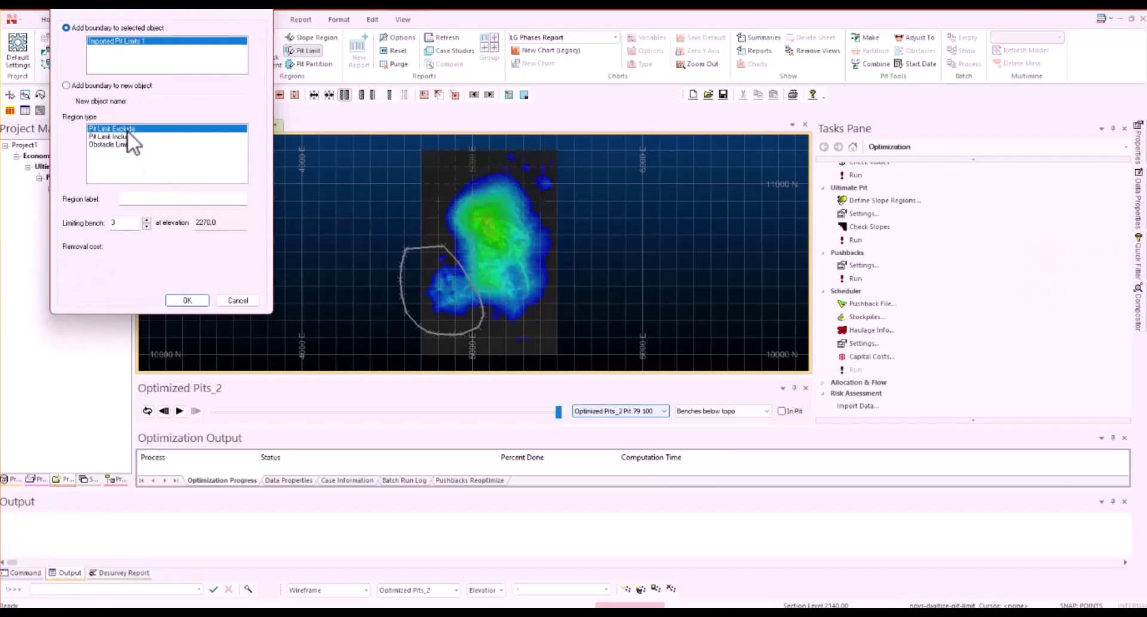
{"action": "left_click", "coordinate": [195, 302]}
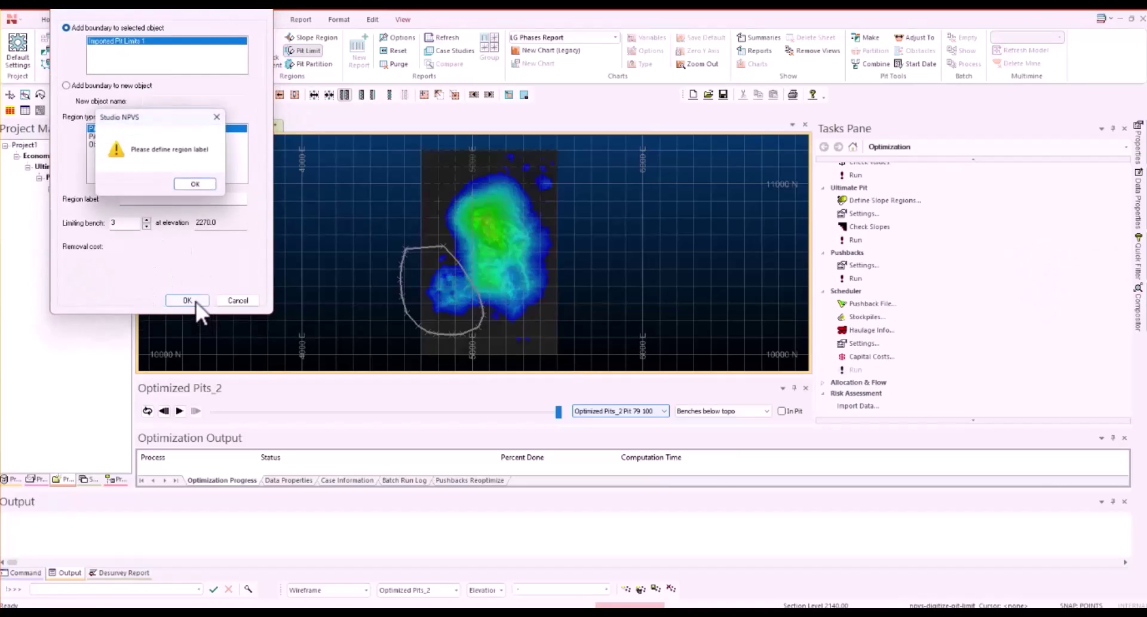
{"action": "left_click", "coordinate": [192, 188]}
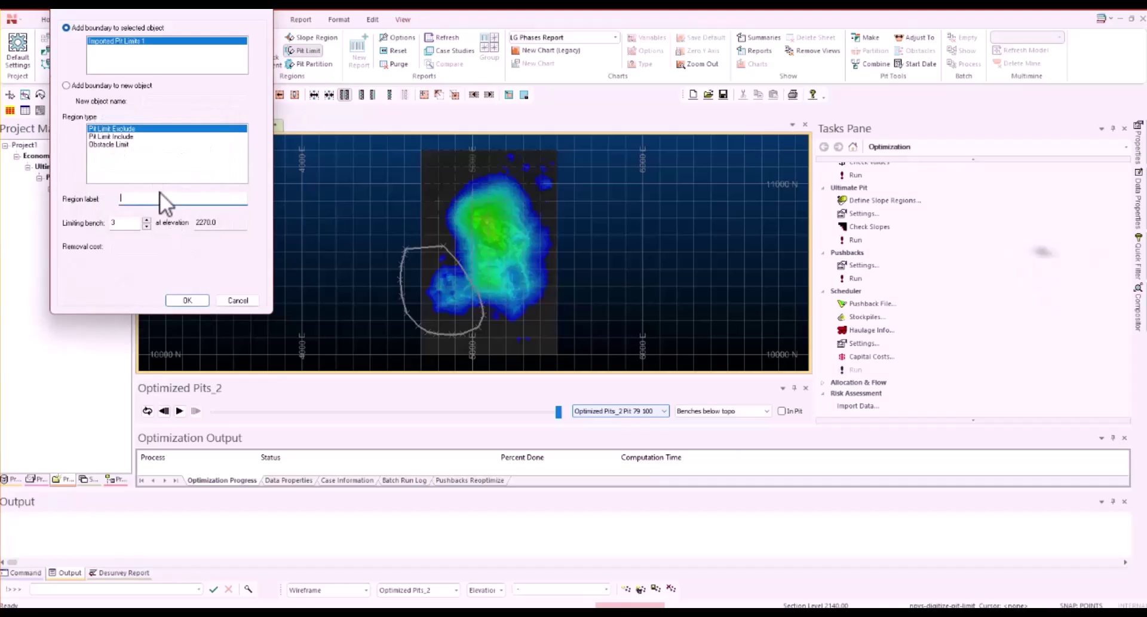
{"action": "left_click", "coordinate": [189, 301]}
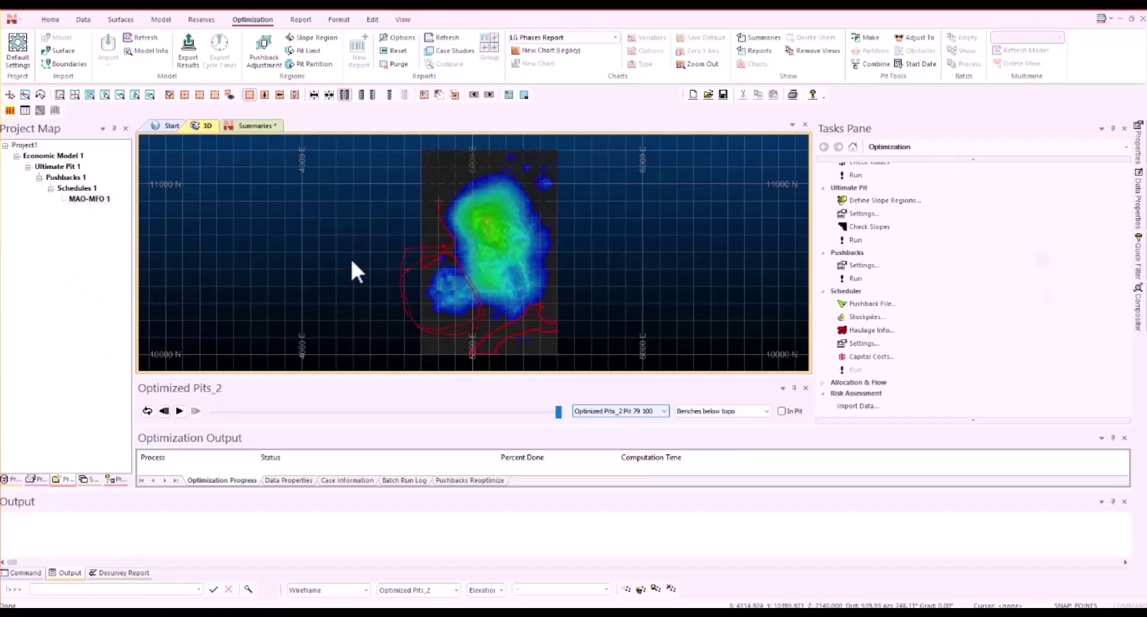
- Add a new economic model case study named exclusion_zone to Project1 in the project map
{"action": "left_click", "coordinate": [37, 479]}
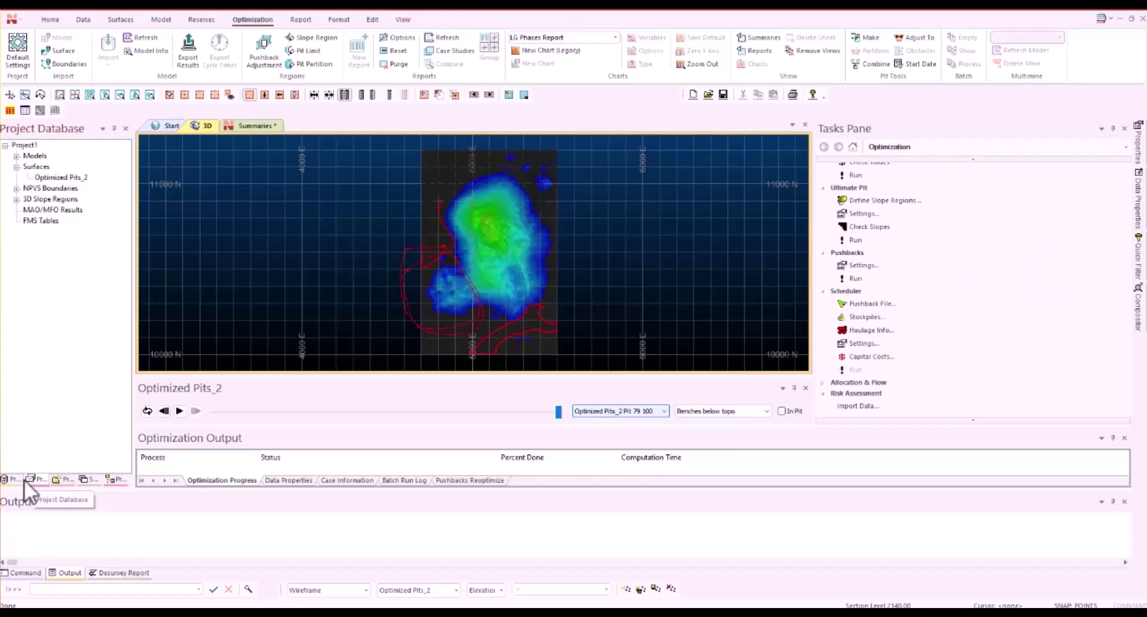
{"action": "left_click", "coordinate": [27, 479]}
{"action": "left_click", "coordinate": [37, 479]}
{"action": "left_click", "coordinate": [62, 479]}
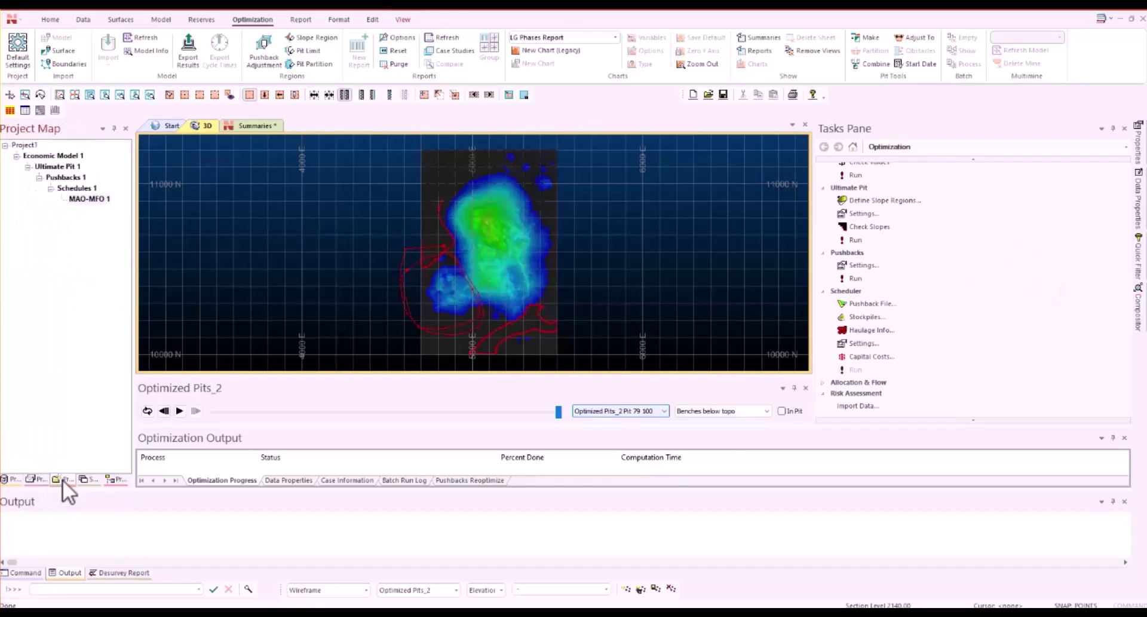
{"action": "left_click", "coordinate": [46, 156]}
{"action": "right_click", "coordinate": [45, 156]}
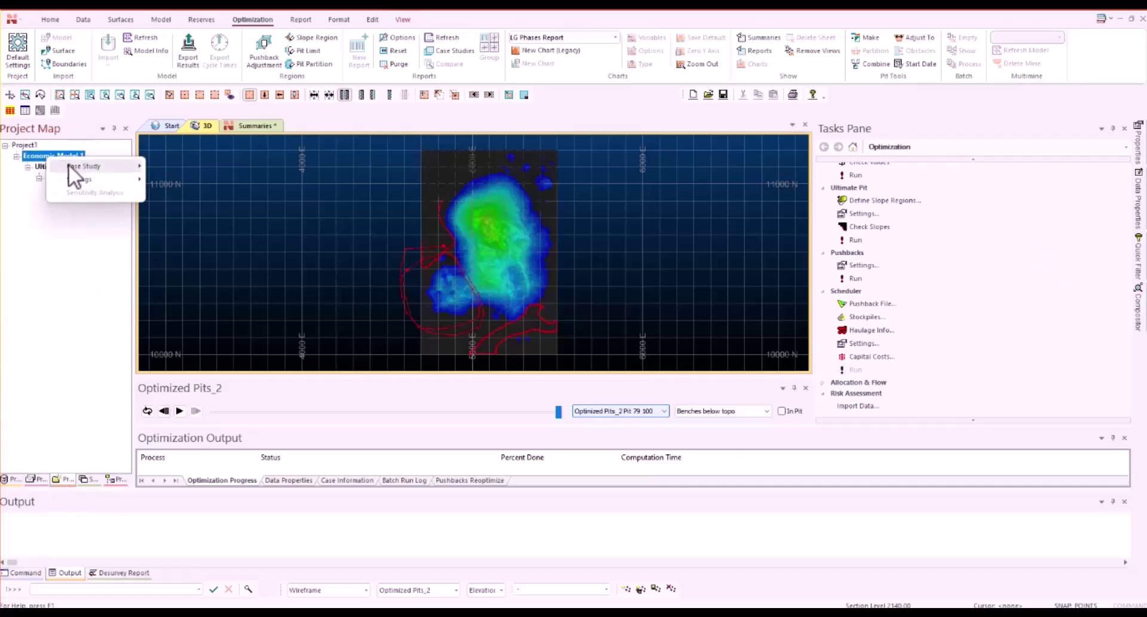
{"action": "mouse_move", "coordinate": [69, 164]}
{"action": "left_click", "coordinate": [193, 185]}
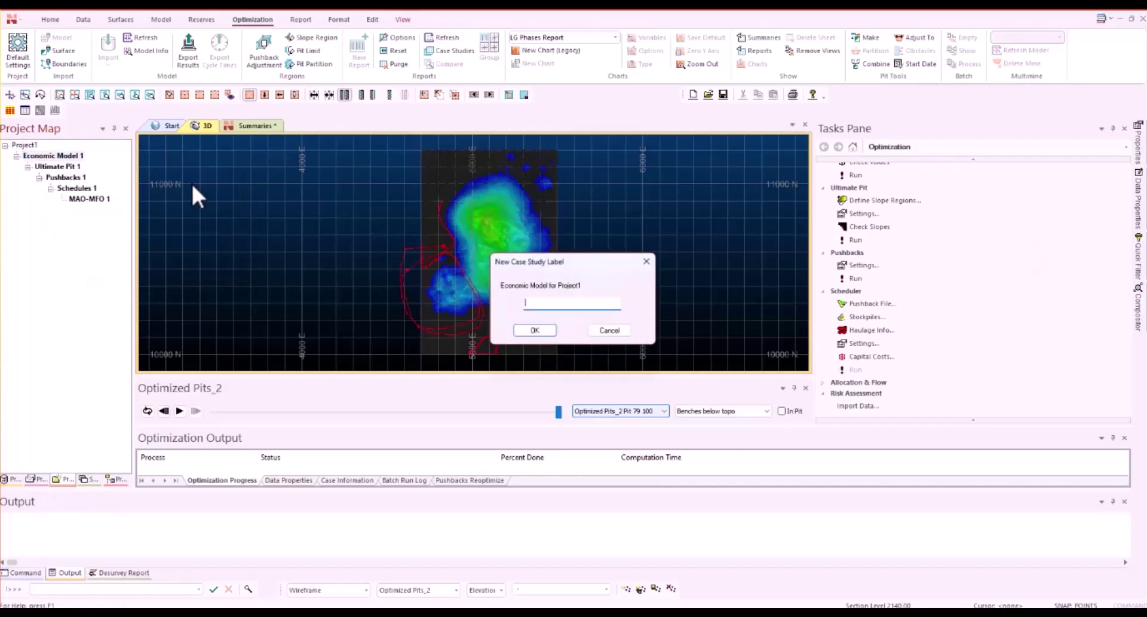
{"action": "type", "text": "ion_zone"}
{"action": "left_click", "coordinate": [534, 331]}
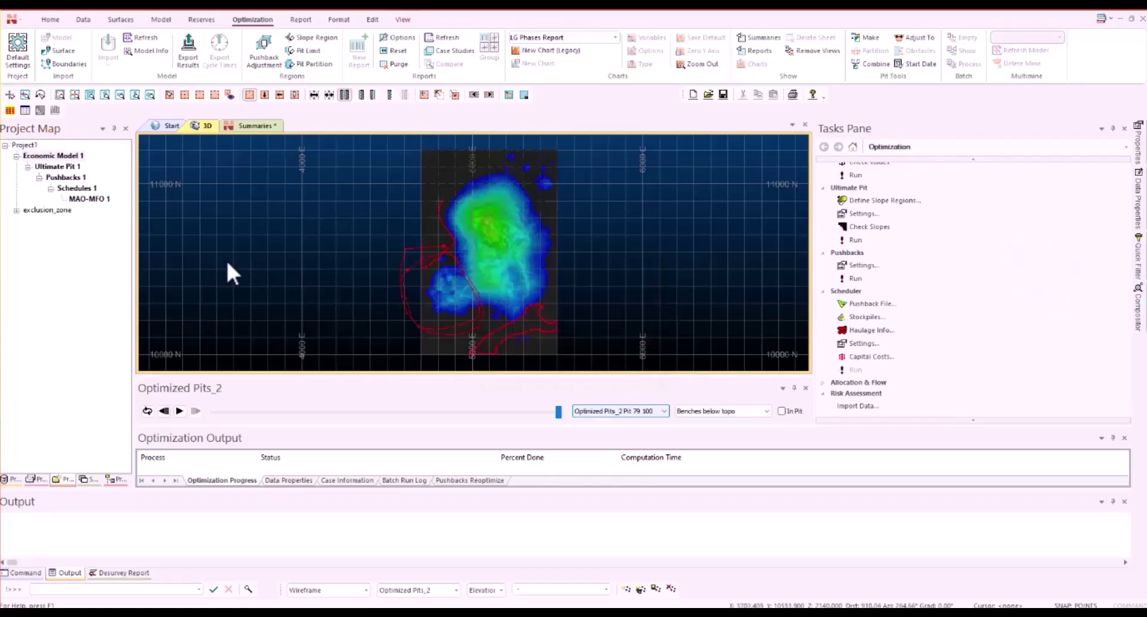
- Copy the settings of Economic Model 1 and paste them into the exclusion_zone case study
{"action": "right_click", "coordinate": [52, 165]}
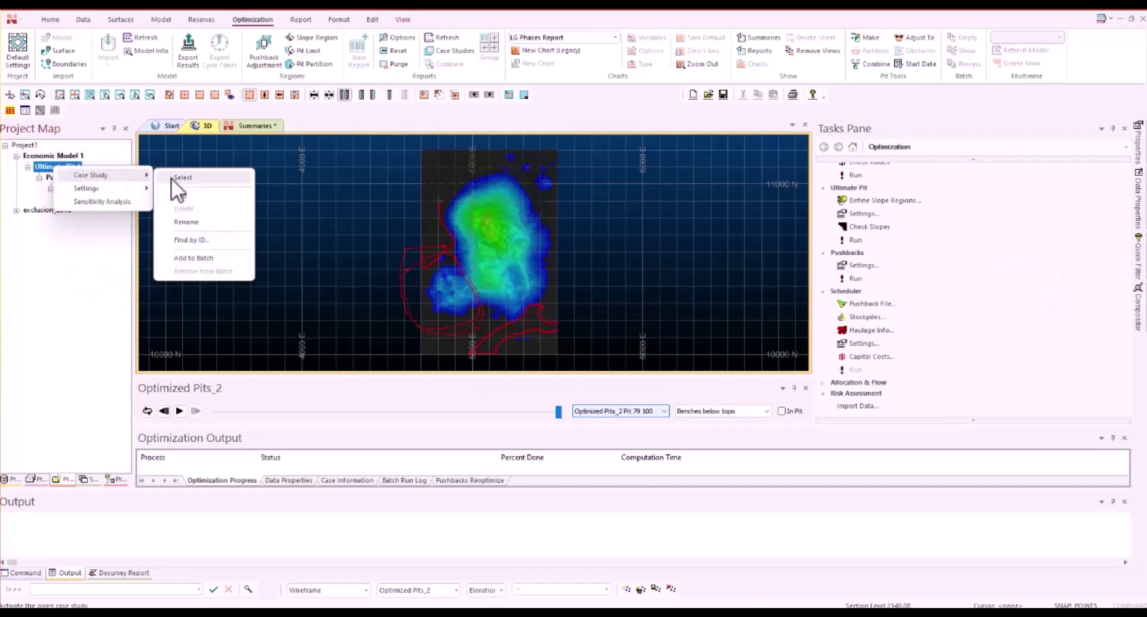
{"action": "right_click", "coordinate": [66, 155]}
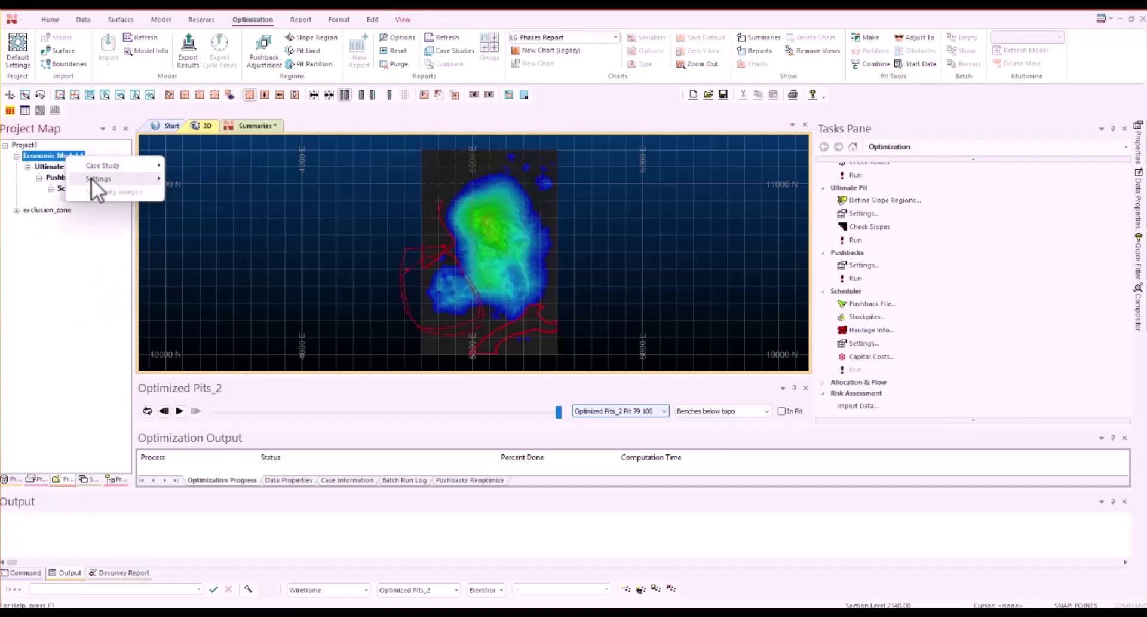
{"action": "left_click", "coordinate": [215, 184]}
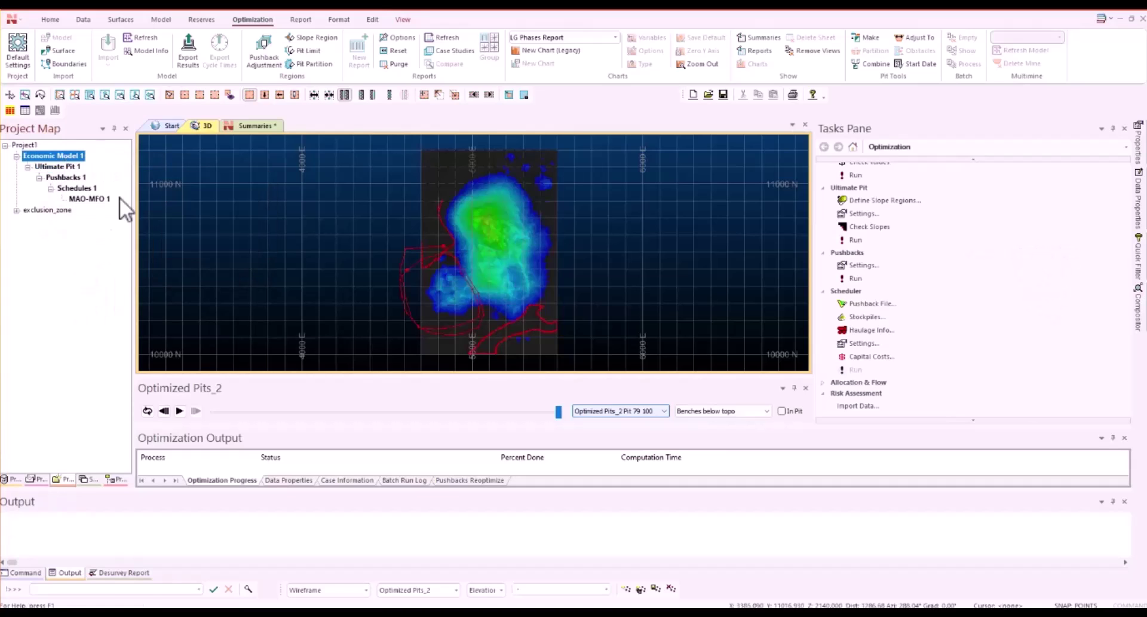
{"action": "right_click", "coordinate": [51, 212]}
{"action": "mouse_move", "coordinate": [81, 233]}
{"action": "left_click", "coordinate": [199, 248]}
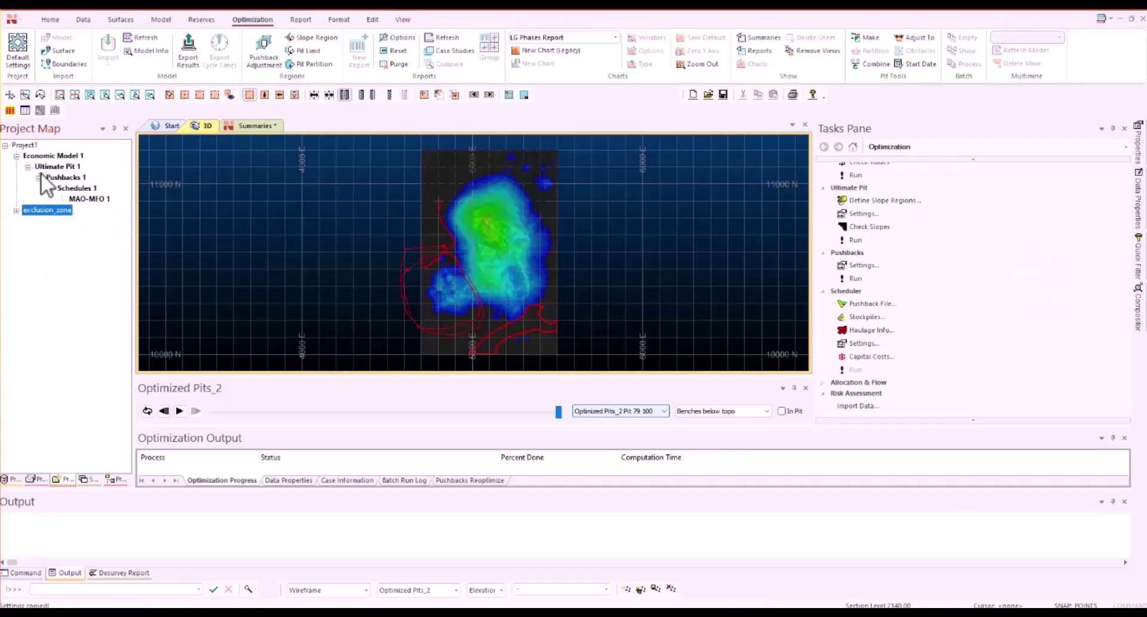
- Copy the settings of Economic Model 1's Ultimate Pit 1 and paste them into the Ultimate Pit 1 under exclusion_zone
{"action": "left_click", "coordinate": [17, 210]}
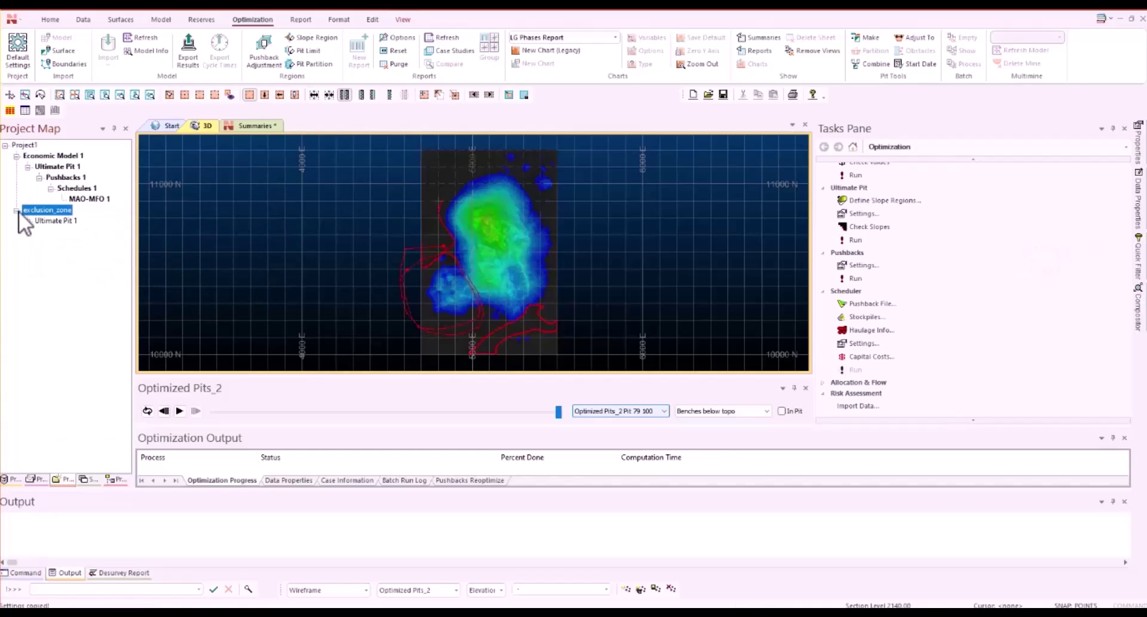
{"action": "right_click", "coordinate": [54, 164]}
{"action": "mouse_move", "coordinate": [82, 172]}
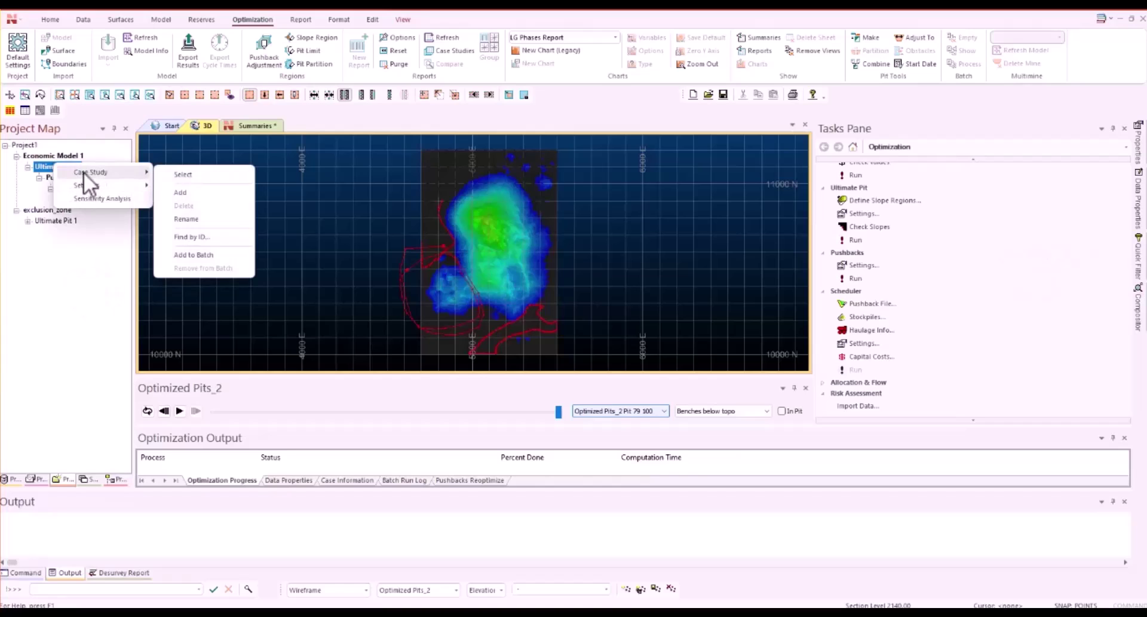
{"action": "left_click", "coordinate": [184, 188]}
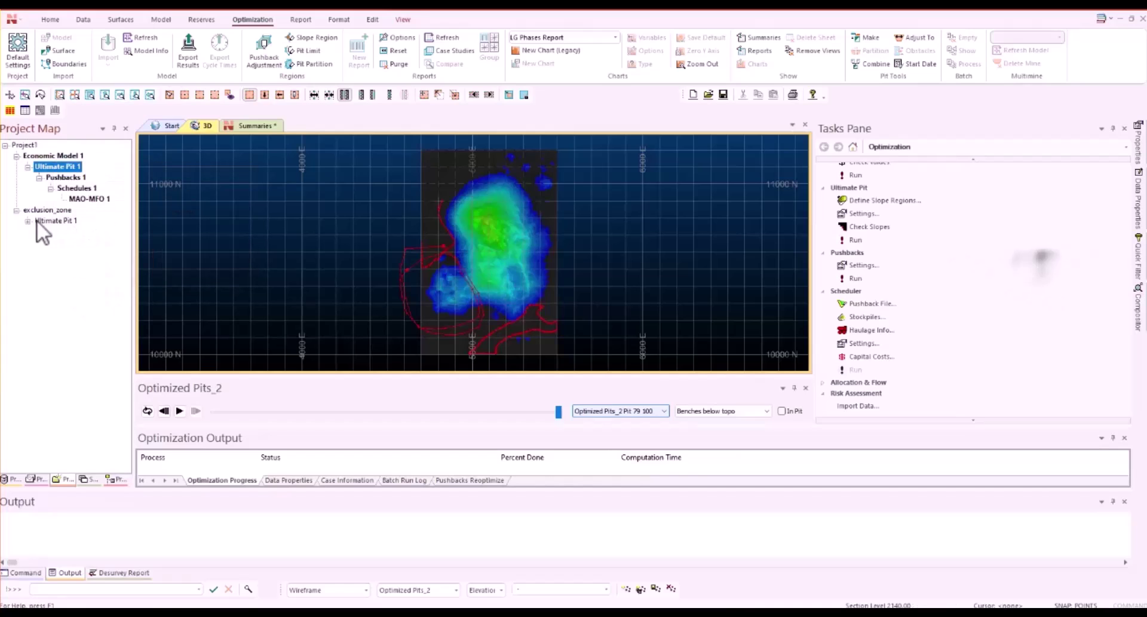
{"action": "right_click", "coordinate": [39, 219]}
{"action": "mouse_move", "coordinate": [80, 241]}
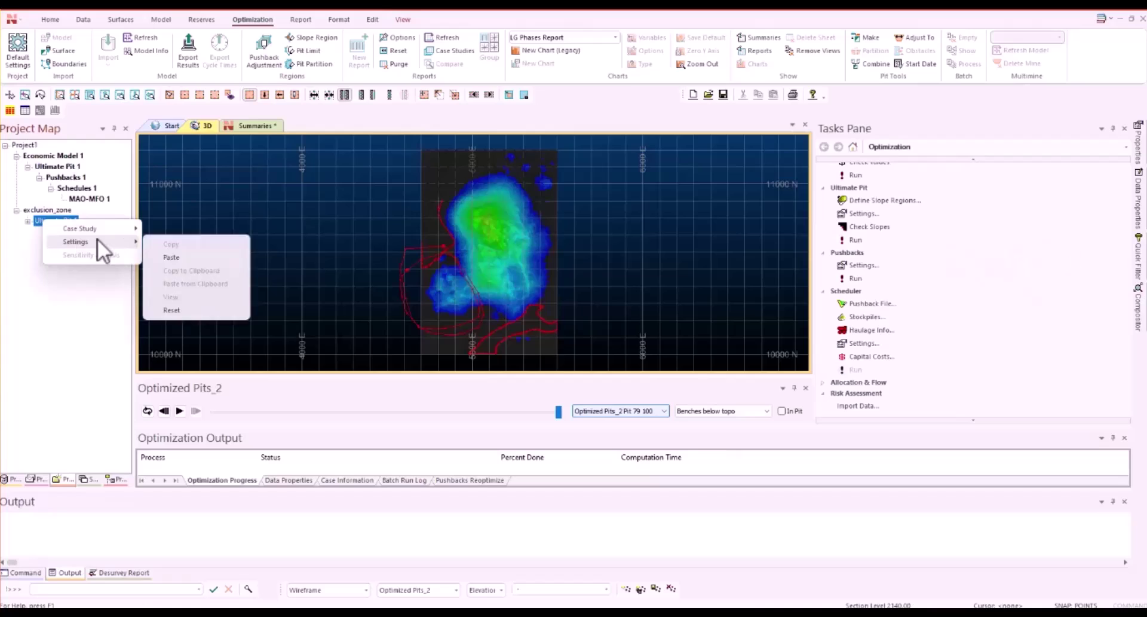
{"action": "left_click", "coordinate": [173, 259]}
- Make exclusion_zone the selected case study in the project map
{"action": "left_click", "coordinate": [27, 222]}
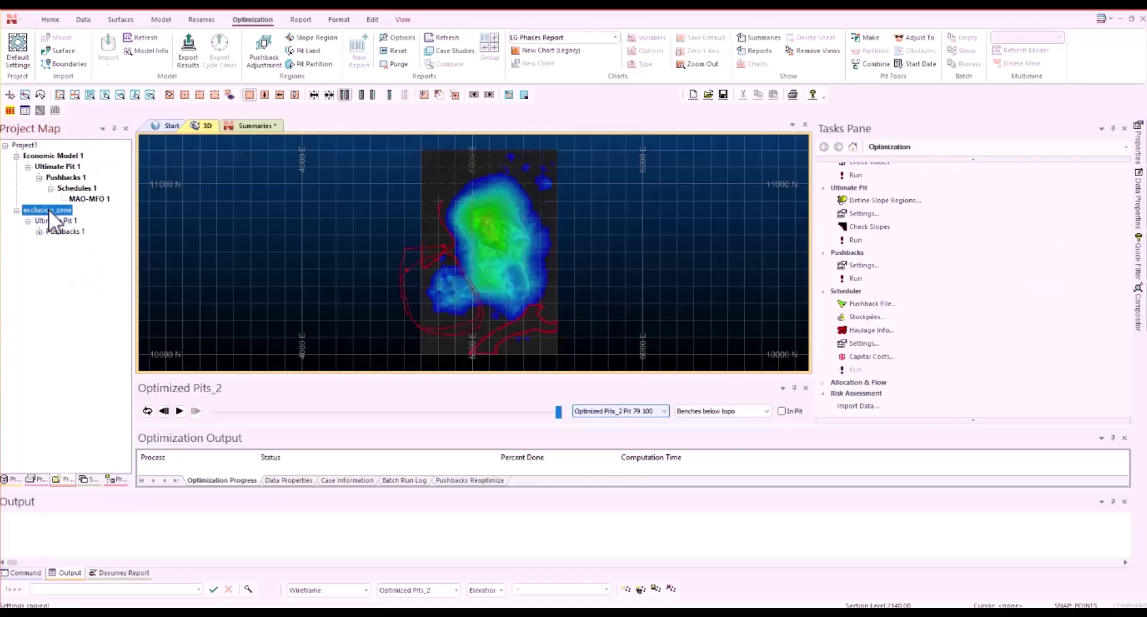
{"action": "right_click", "coordinate": [49, 210]}
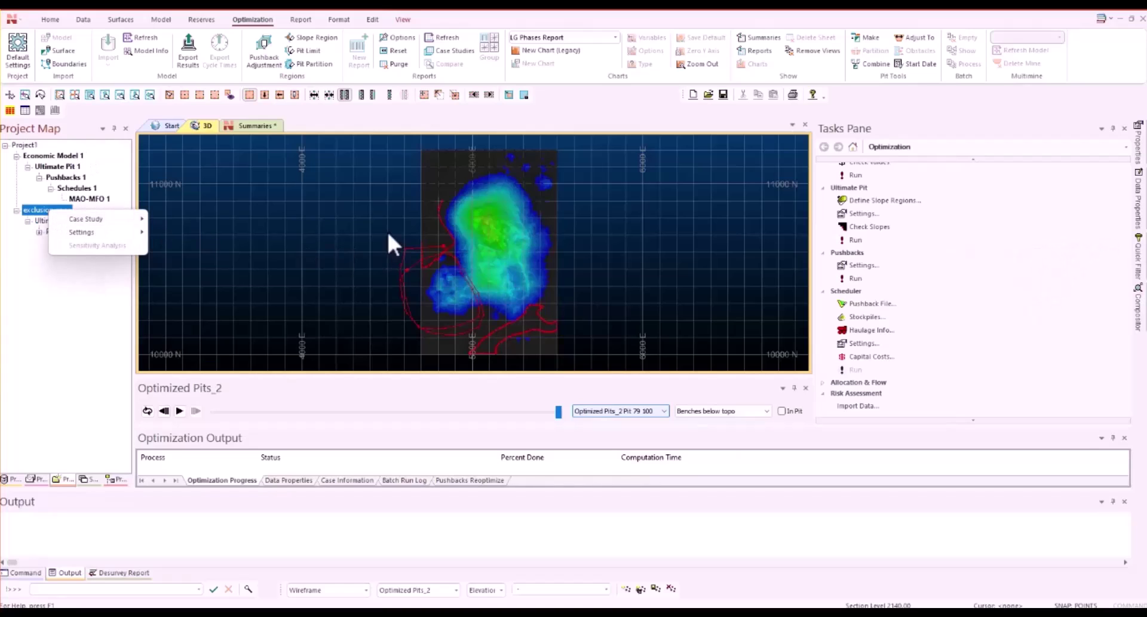
{"action": "mouse_move", "coordinate": [95, 220]}
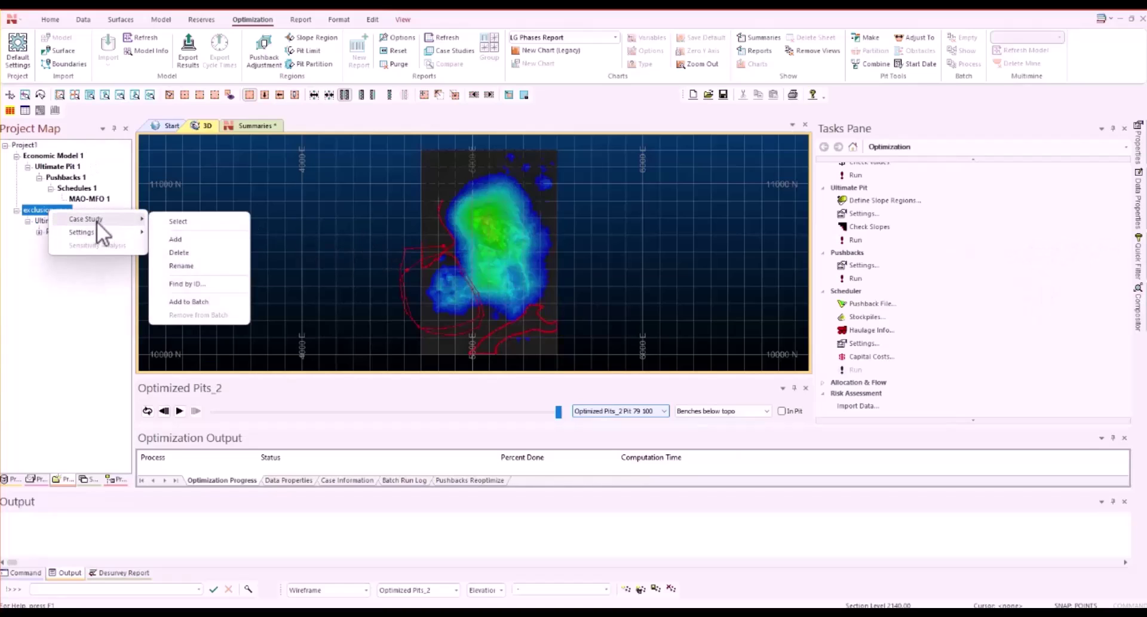
{"action": "left_click", "coordinate": [186, 220]}
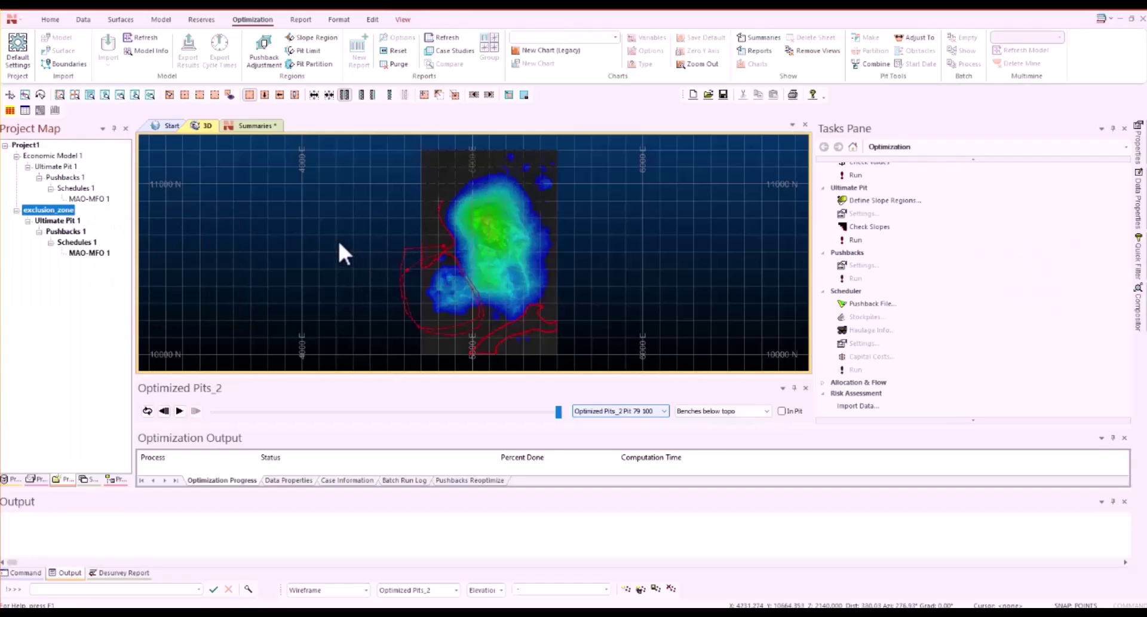
- Run the economic model for the exclusion_zone case study
{"action": "scroll", "coordinate": [339, 238], "scroll_direction": "down", "scroll_amount": 1}
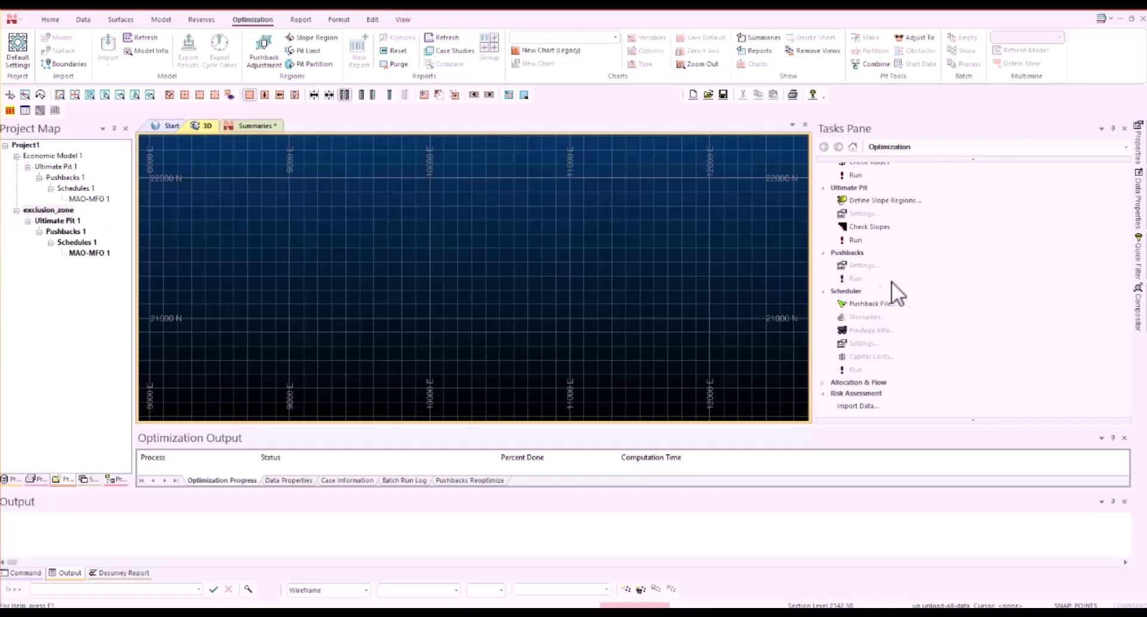
{"action": "scroll", "coordinate": [878, 283], "scroll_direction": "up", "scroll_amount": 2}
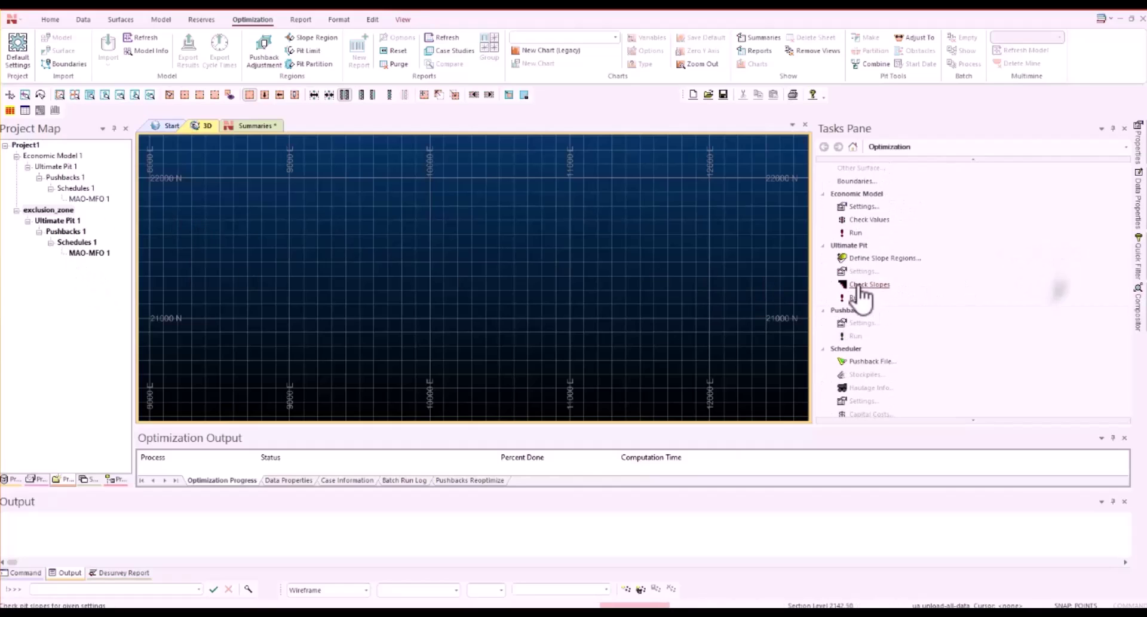
{"action": "left_click", "coordinate": [859, 234]}
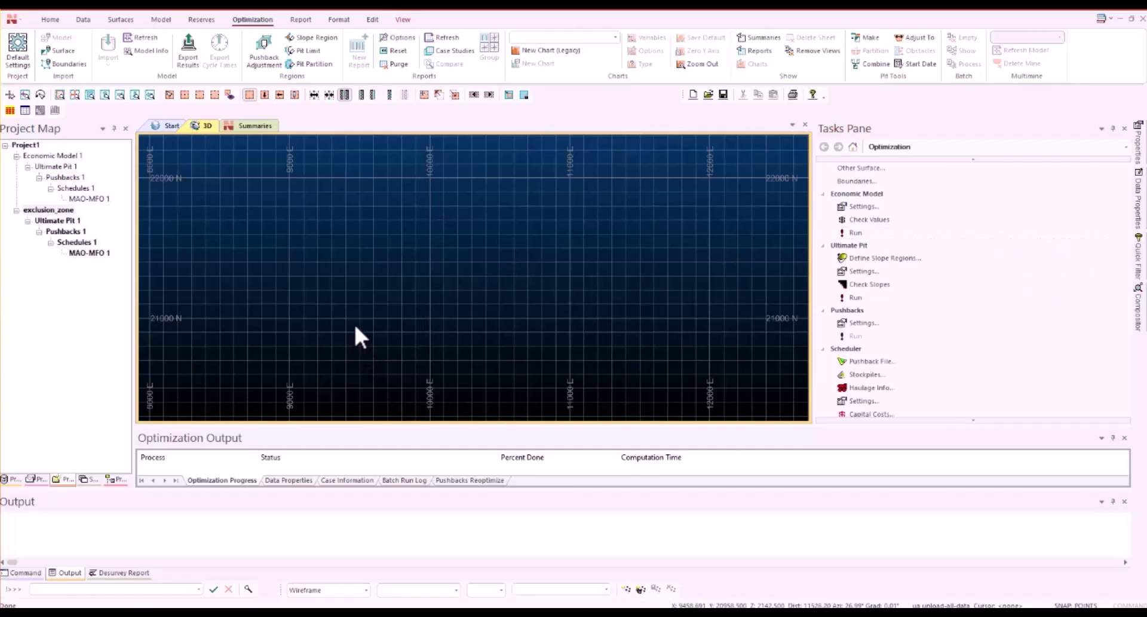
- Set the pit limits to Imported Pit Limits 1 in the ultimate pit settings of exclusion_zone and accept them
{"action": "left_click", "coordinate": [865, 272]}
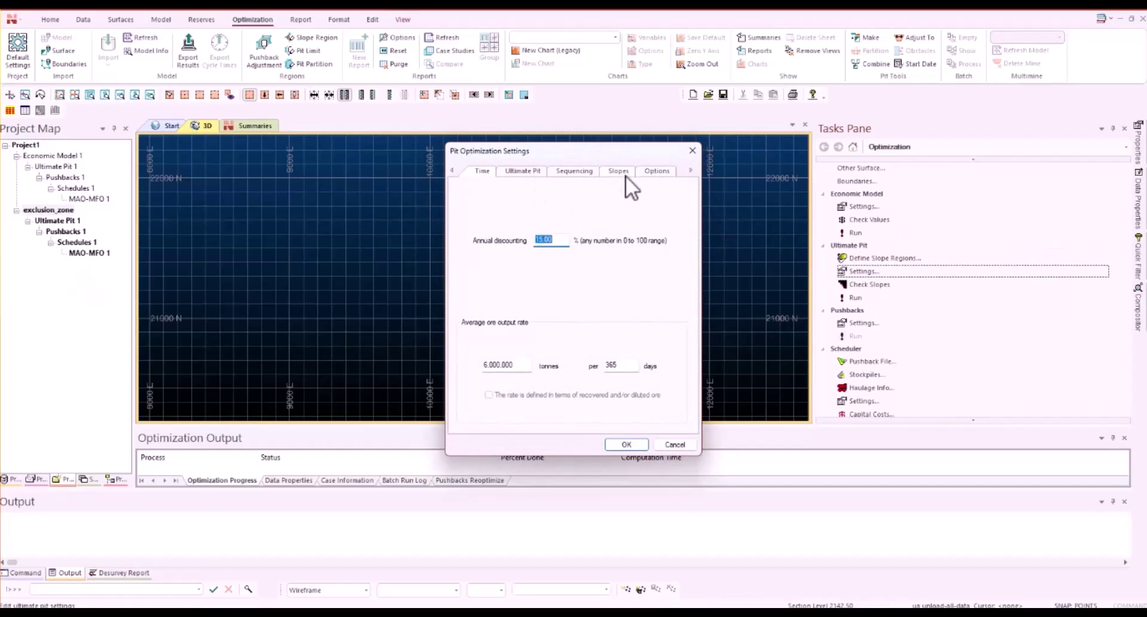
{"action": "left_click", "coordinate": [631, 171]}
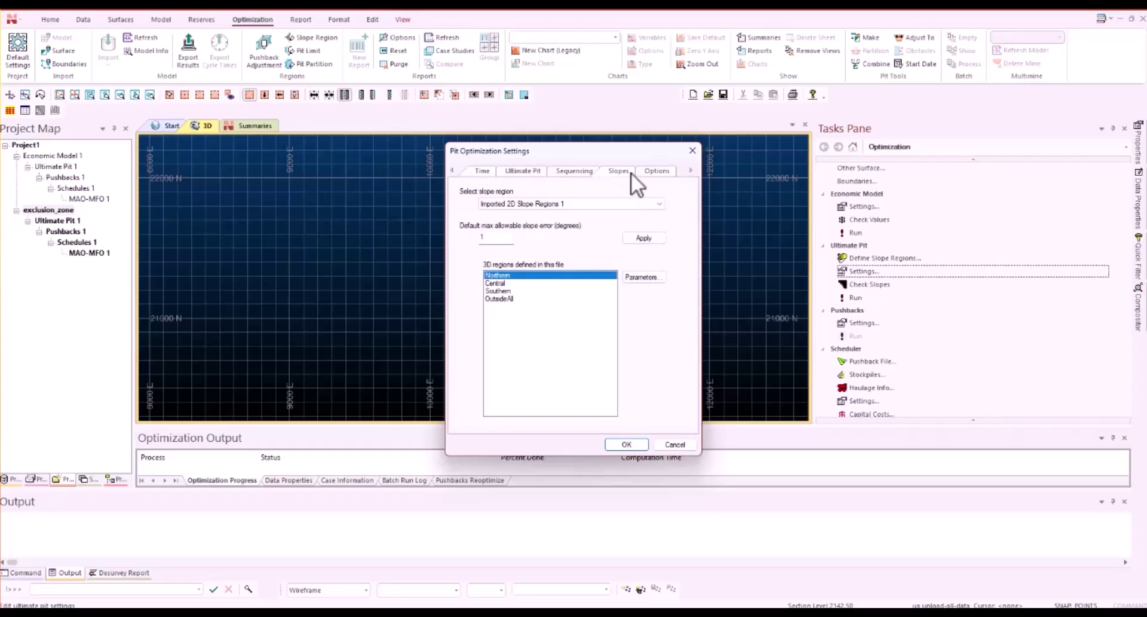
{"action": "left_click", "coordinate": [646, 173]}
{"action": "left_click", "coordinate": [612, 303]}
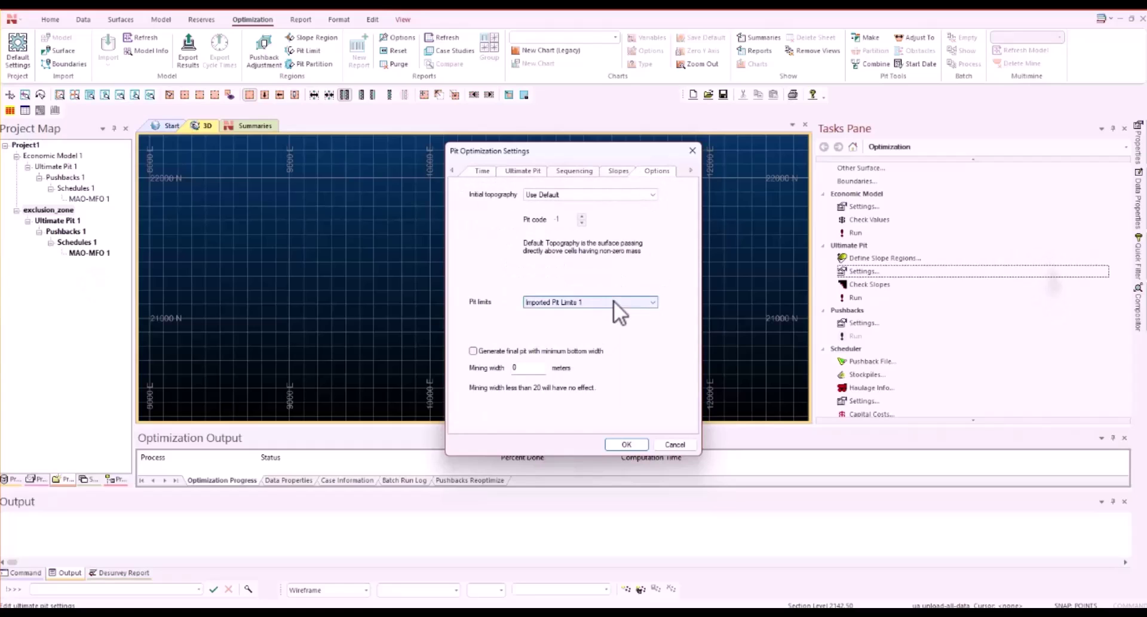
{"action": "left_click", "coordinate": [576, 320]}
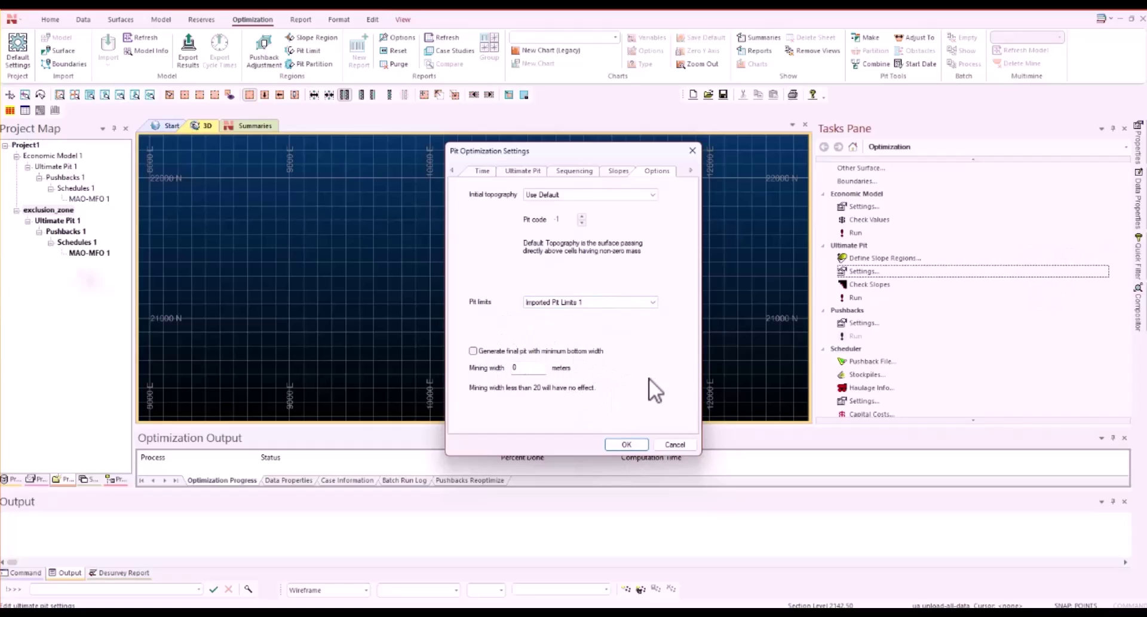
{"action": "left_click", "coordinate": [627, 443]}
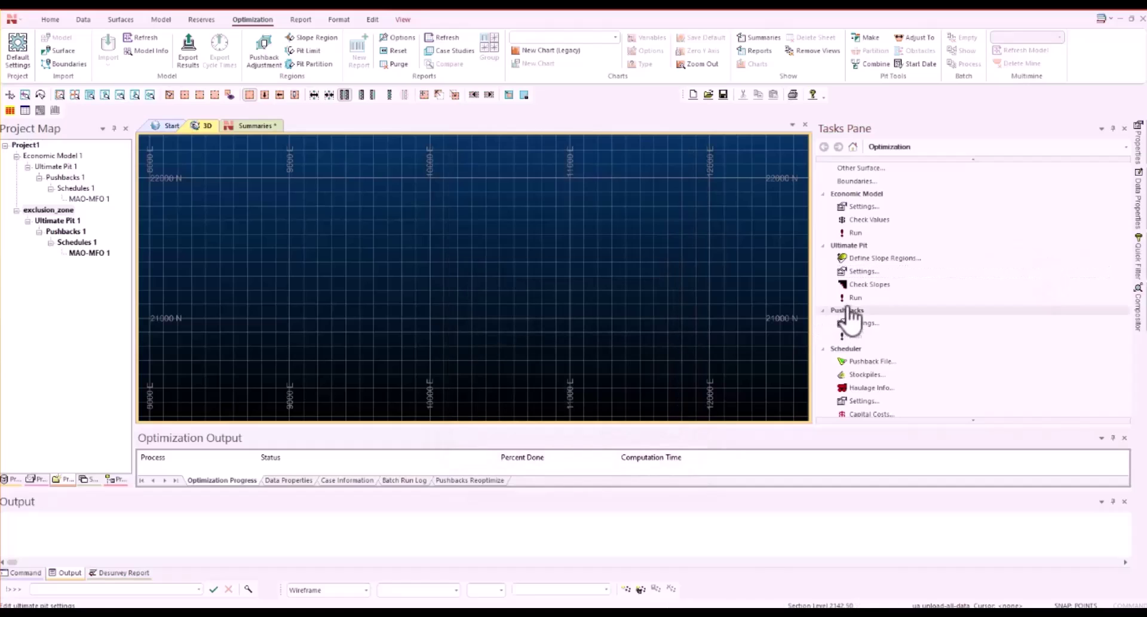
- Run the ultimate pit optimization for exclusion_zone with the progress list enlarged, and save the project
{"action": "left_click", "coordinate": [856, 298]}
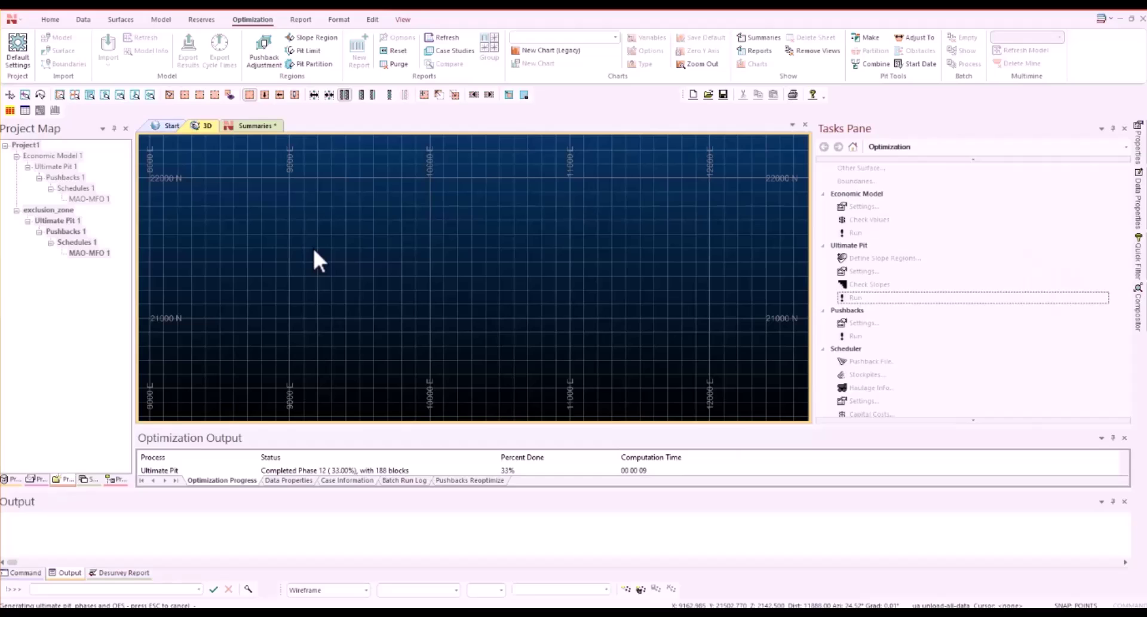
{"action": "left_click_drag", "start_coordinate": [346, 427], "coordinate": [346, 380]}
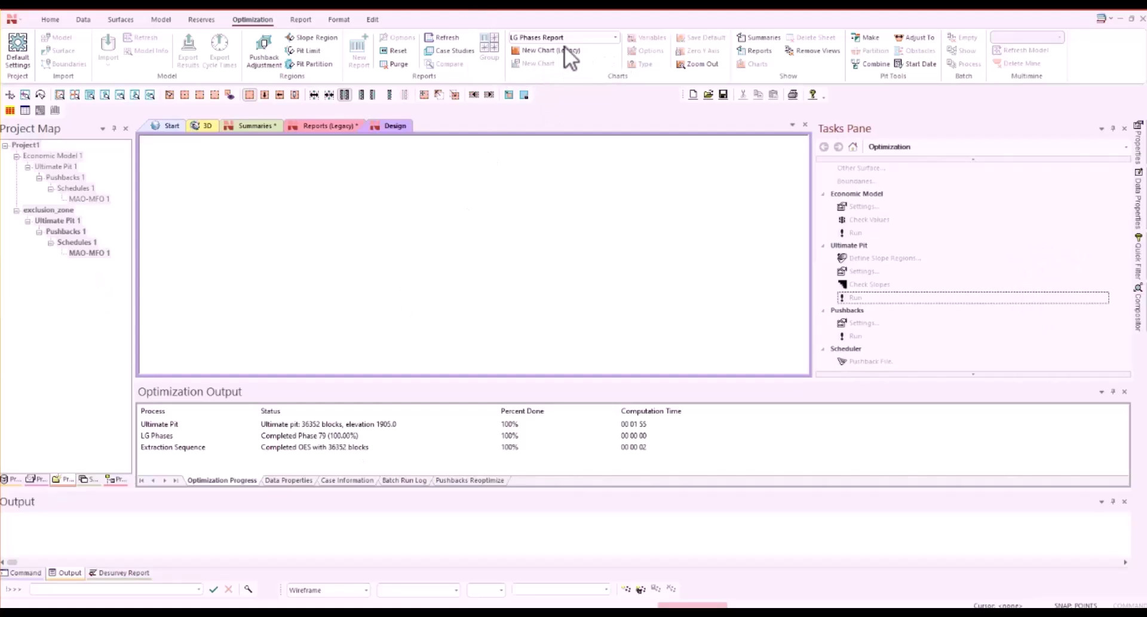
{"action": "left_click", "coordinate": [551, 49]}
{"action": "key", "text": "ctrl+s"}
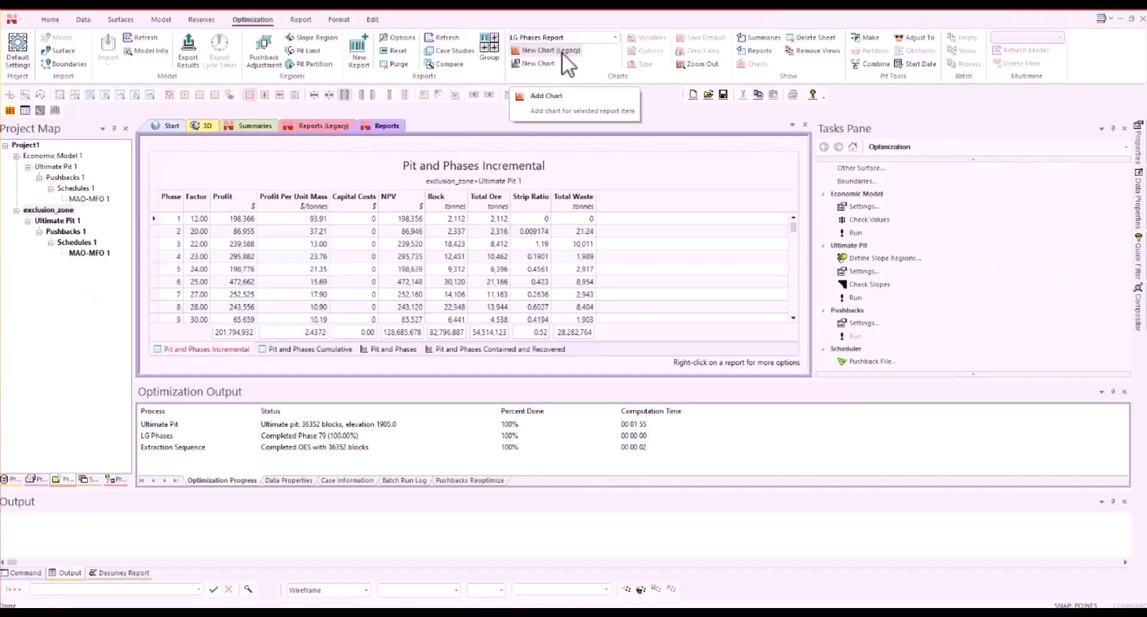
- Review the Pit and Phases Cumulative report and the fields available for it, leaving the field selection unchanged
{"action": "left_click", "coordinate": [273, 349]}
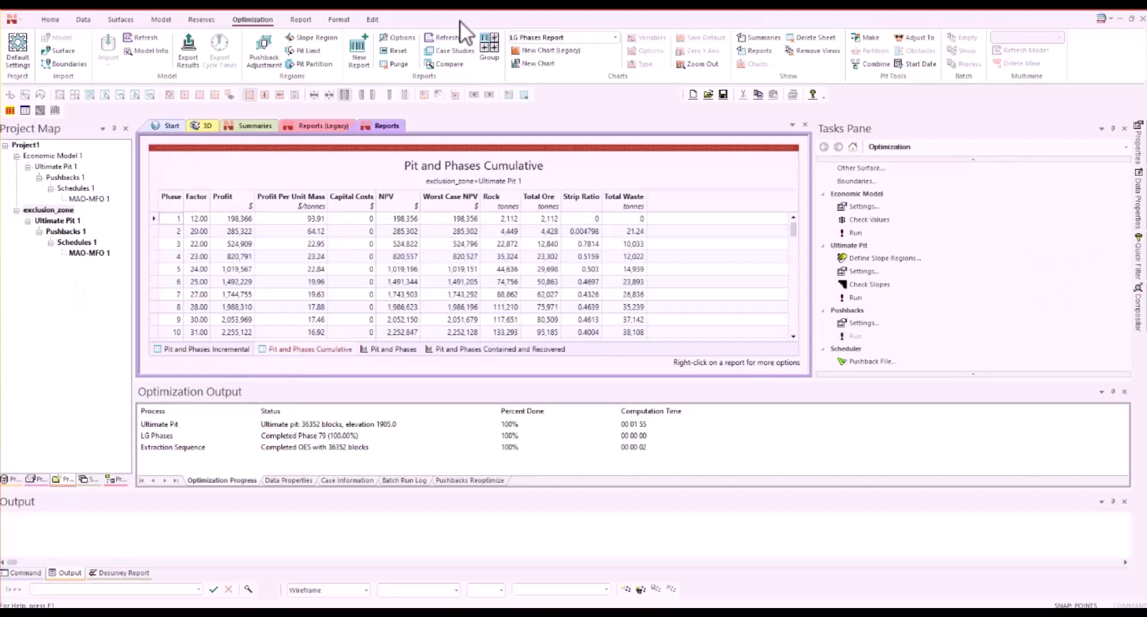
{"action": "right_click", "coordinate": [668, 200]}
{"action": "left_click", "coordinate": [594, 201]}
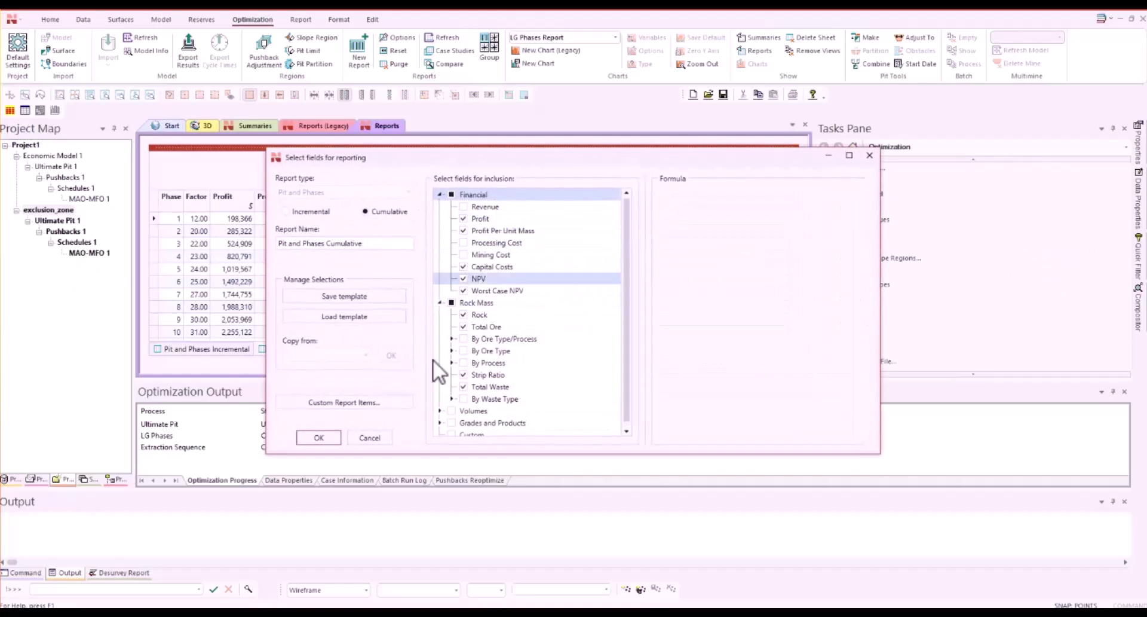
{"action": "left_click", "coordinate": [627, 239]}
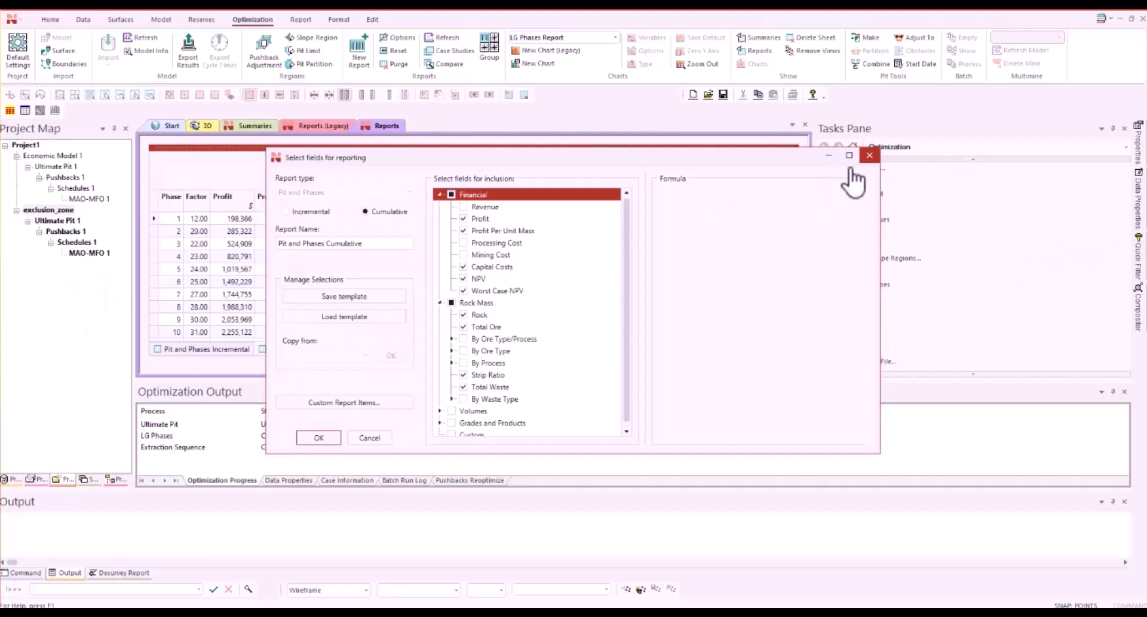
{"action": "left_click", "coordinate": [868, 159]}
- Examine the NPV curves in the Pit and Phases chart and view the Pit and Phases Contained and Recovered chart
{"action": "left_click", "coordinate": [381, 349]}
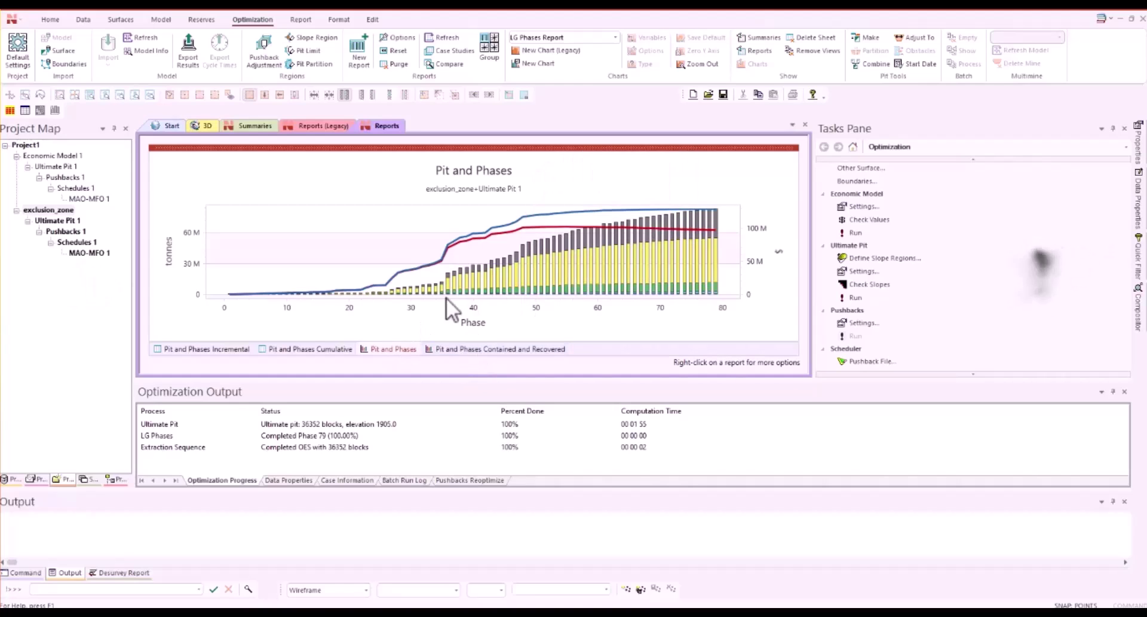
{"action": "mouse_move", "coordinate": [483, 246]}
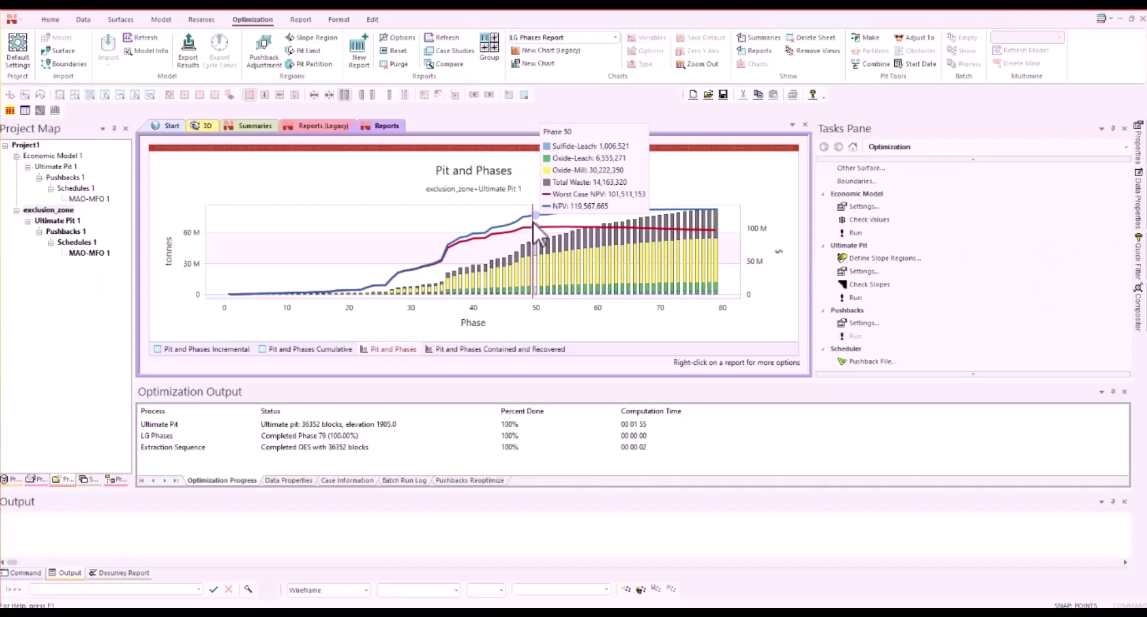
{"action": "left_click", "coordinate": [461, 349]}
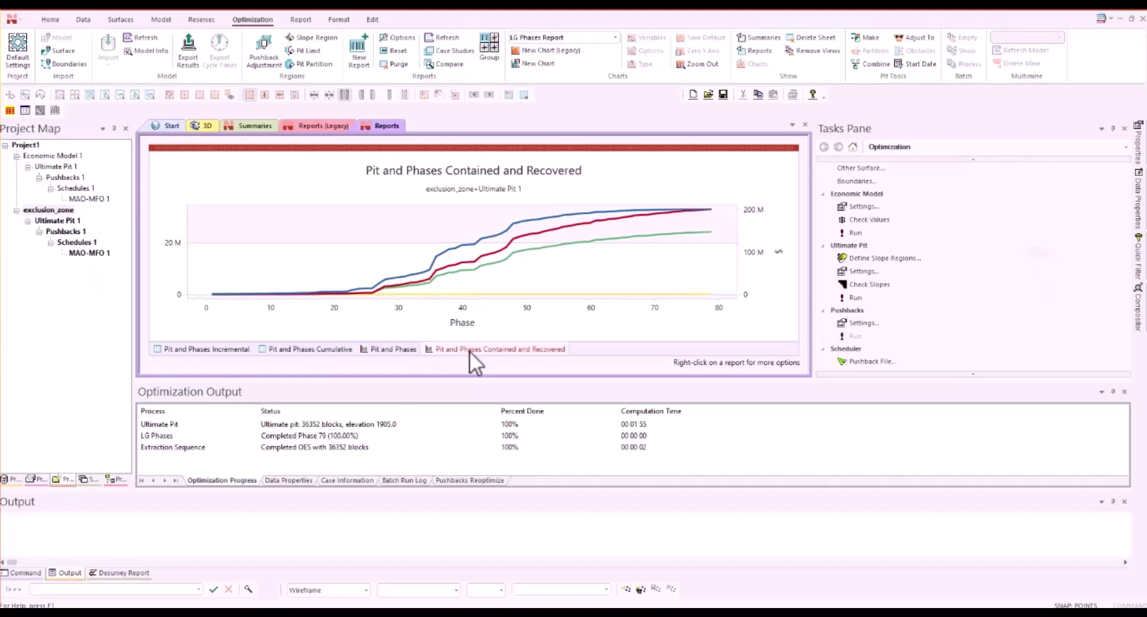
- Turn off the cumulative option for Sulfide-Leach, Oxide-Leach and Oxide-Mill in the Pit and Phases chart
{"action": "left_click", "coordinate": [387, 348]}
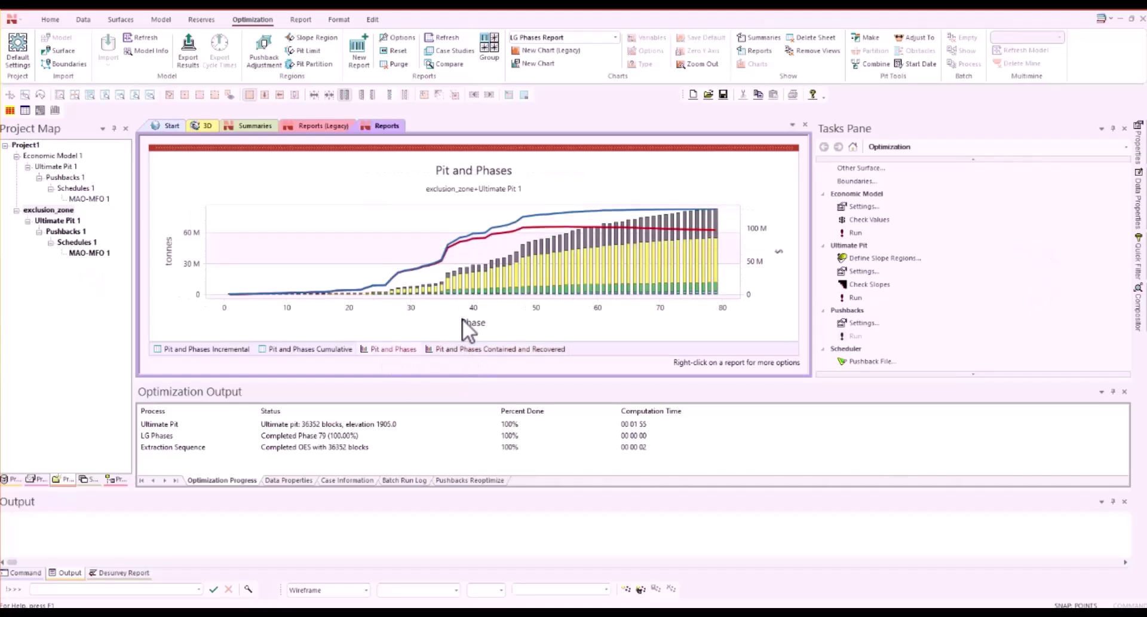
{"action": "right_click", "coordinate": [539, 226]}
{"action": "left_click", "coordinate": [569, 230]}
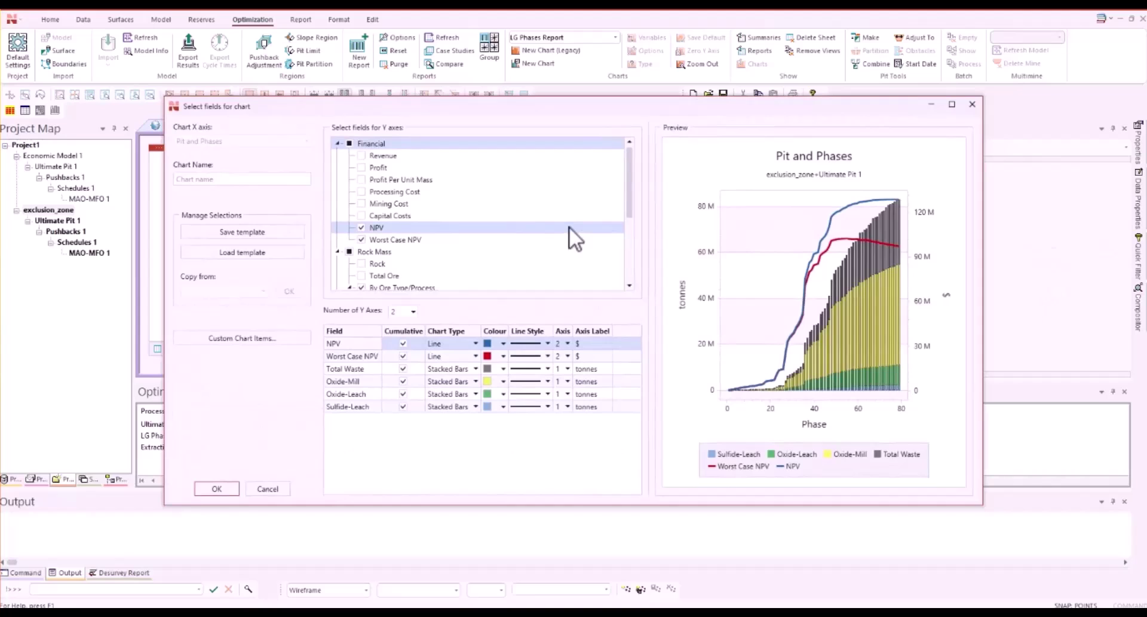
{"action": "left_click", "coordinate": [401, 406]}
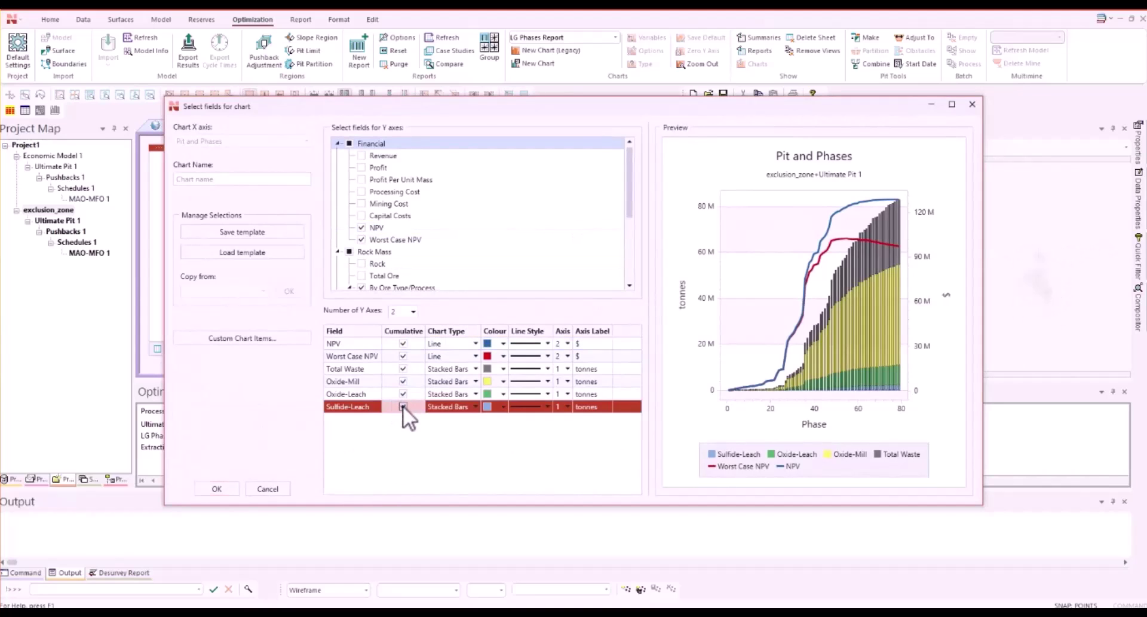
{"action": "left_click", "coordinate": [403, 407]}
{"action": "left_click", "coordinate": [403, 394]}
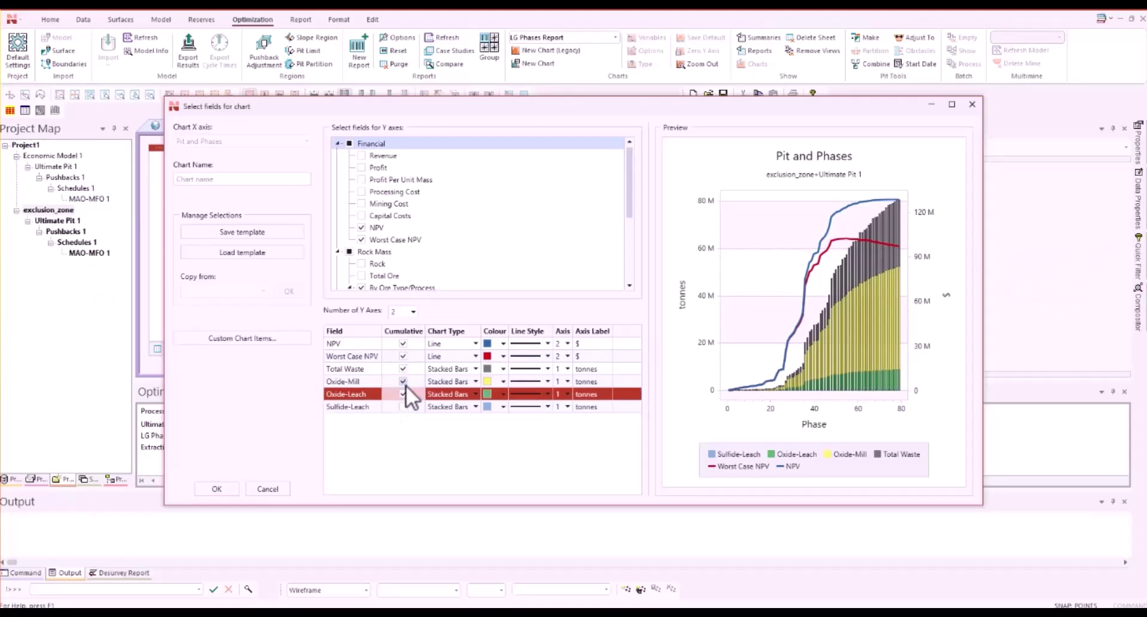
{"action": "left_click", "coordinate": [403, 394]}
{"action": "left_click", "coordinate": [404, 382]}
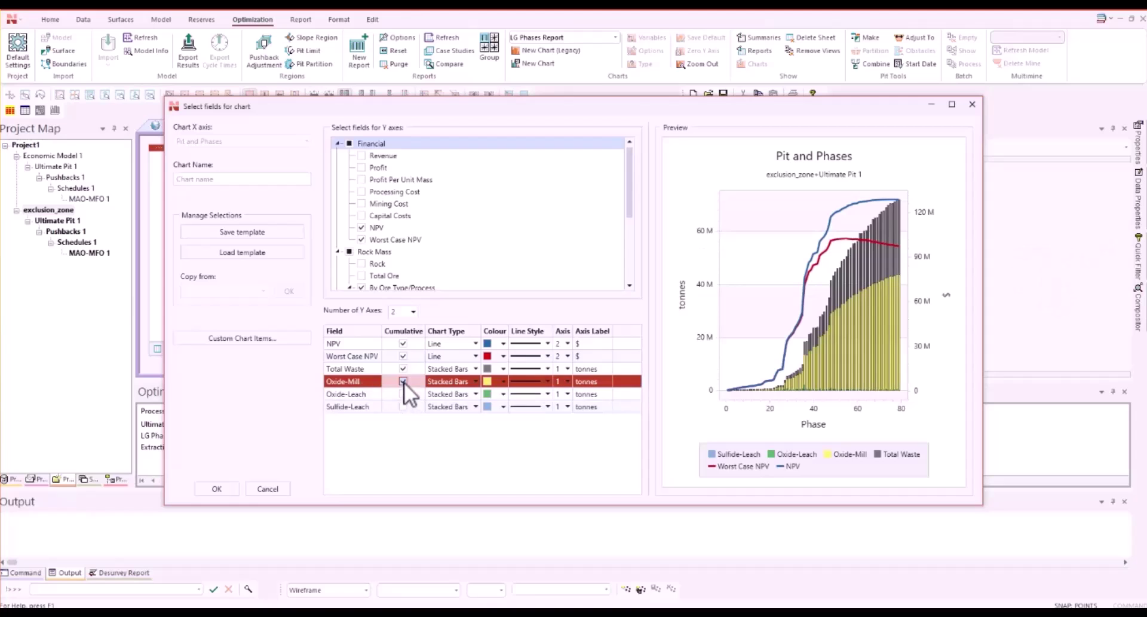
{"action": "left_click", "coordinate": [404, 382]}
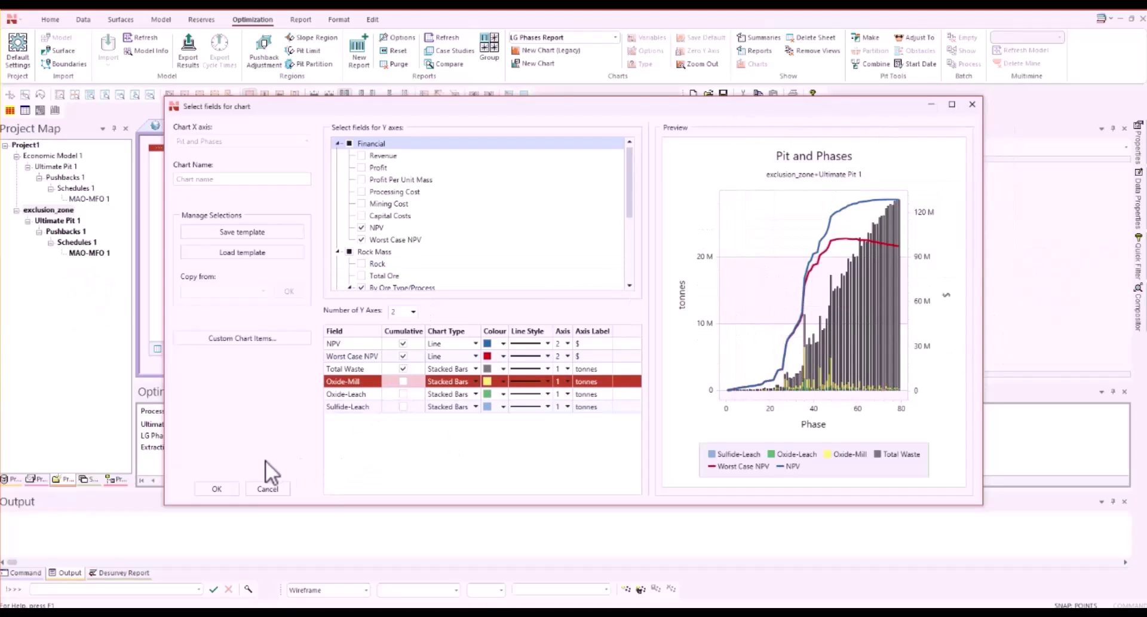
{"action": "left_click", "coordinate": [217, 488]}
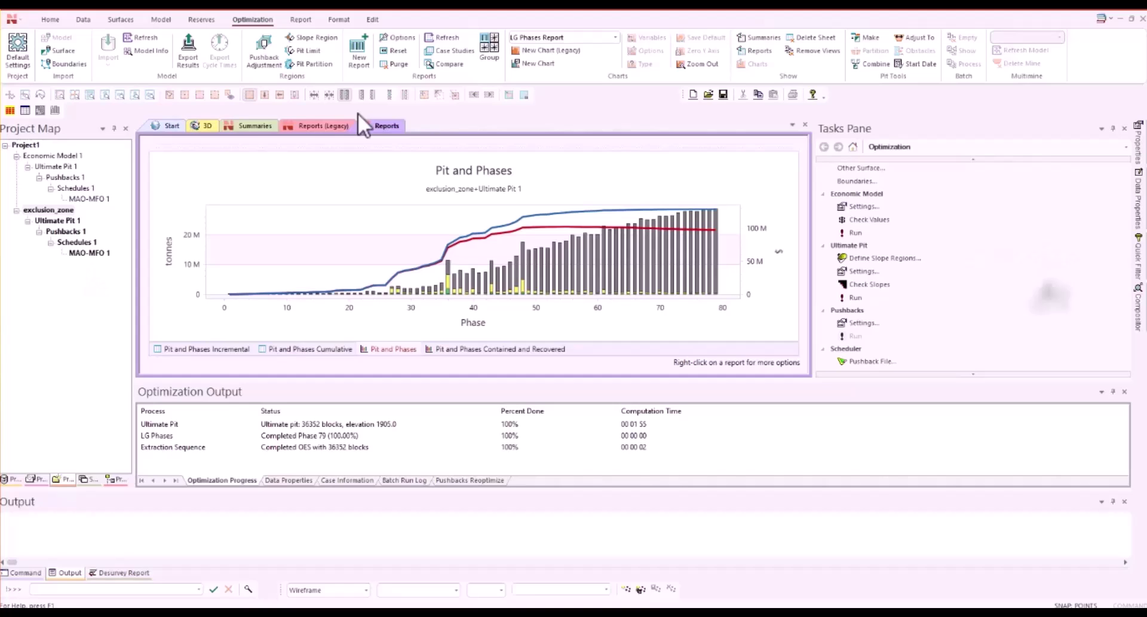
- Display all surfaces of Optimized Pits_31 from the project database in the 3D view
{"action": "left_click", "coordinate": [204, 126]}
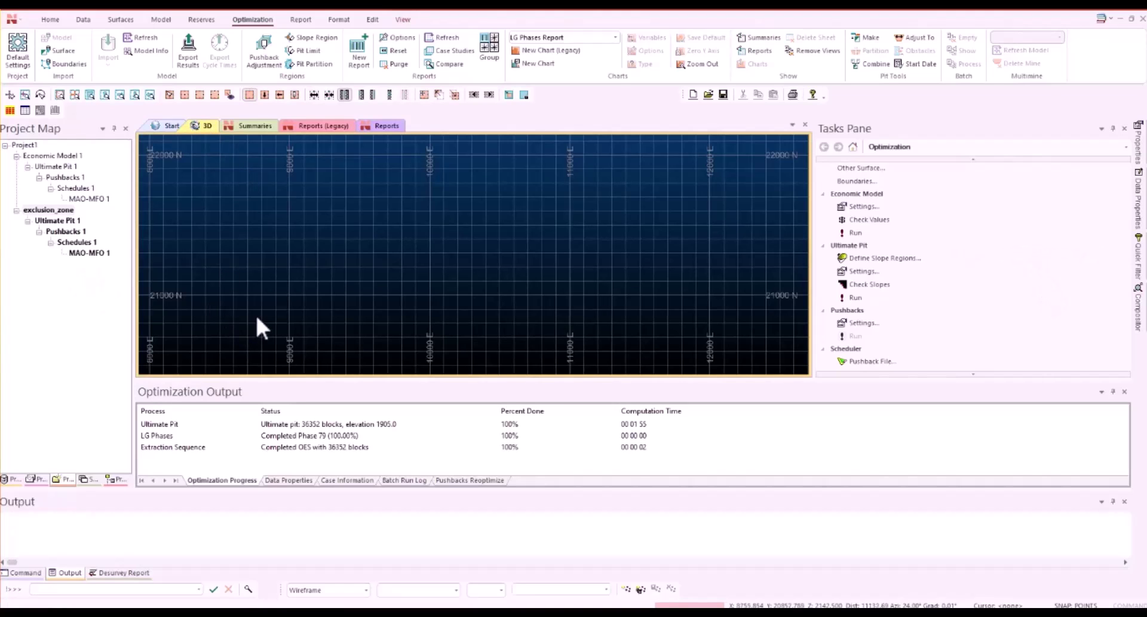
{"action": "left_click", "coordinate": [15, 478]}
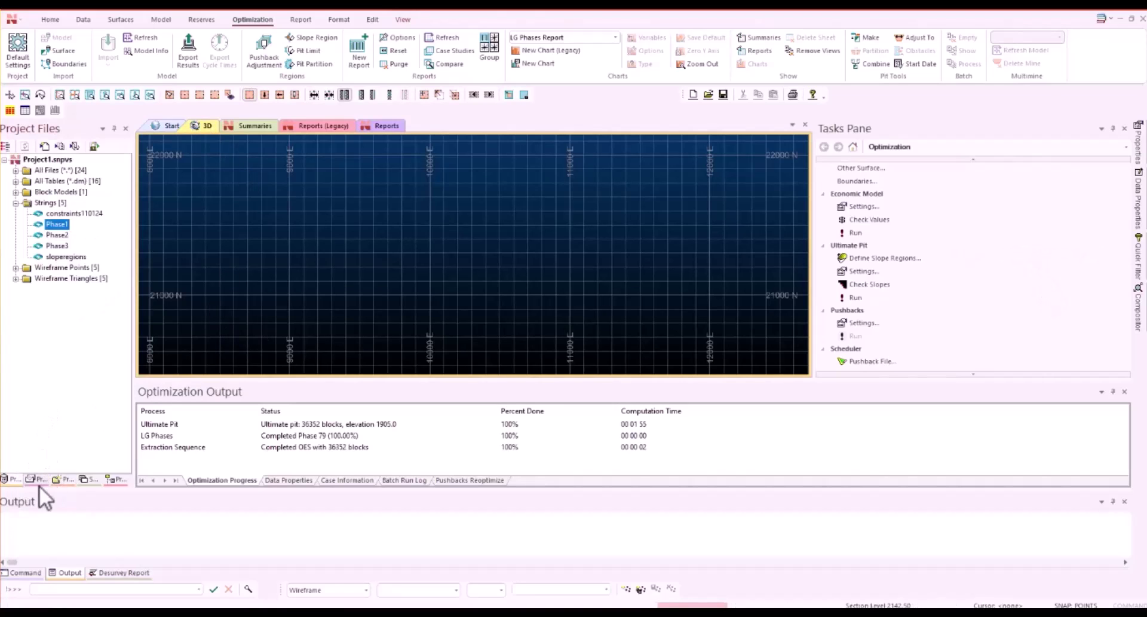
{"action": "left_click", "coordinate": [40, 480]}
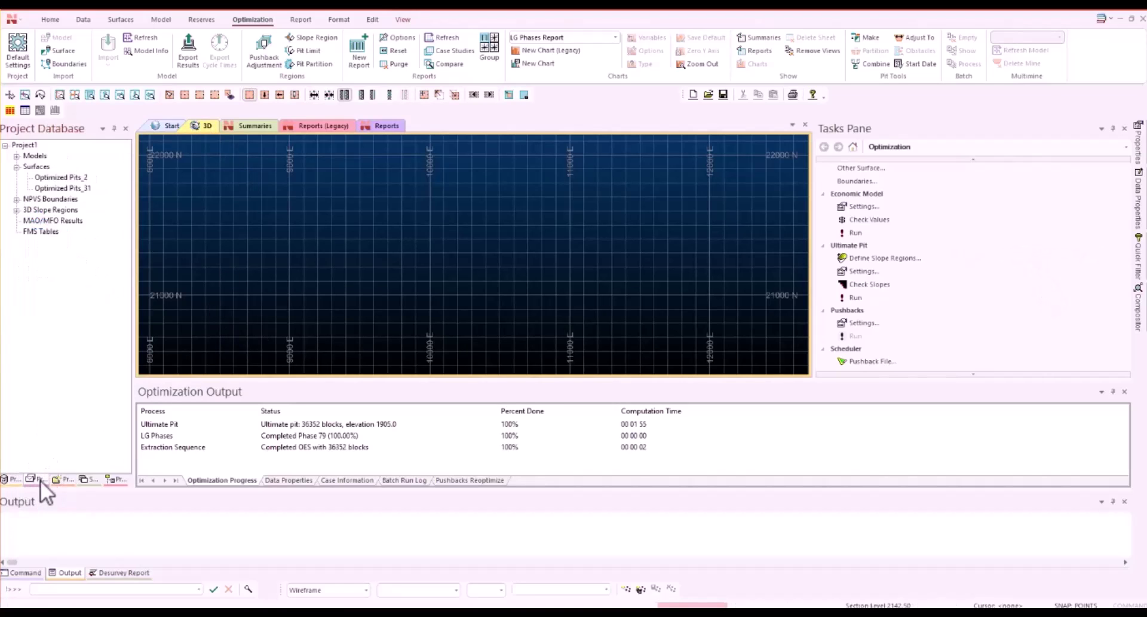
{"action": "right_click", "coordinate": [56, 185]}
{"action": "right_click", "coordinate": [56, 185]}
{"action": "left_click", "coordinate": [85, 196]}
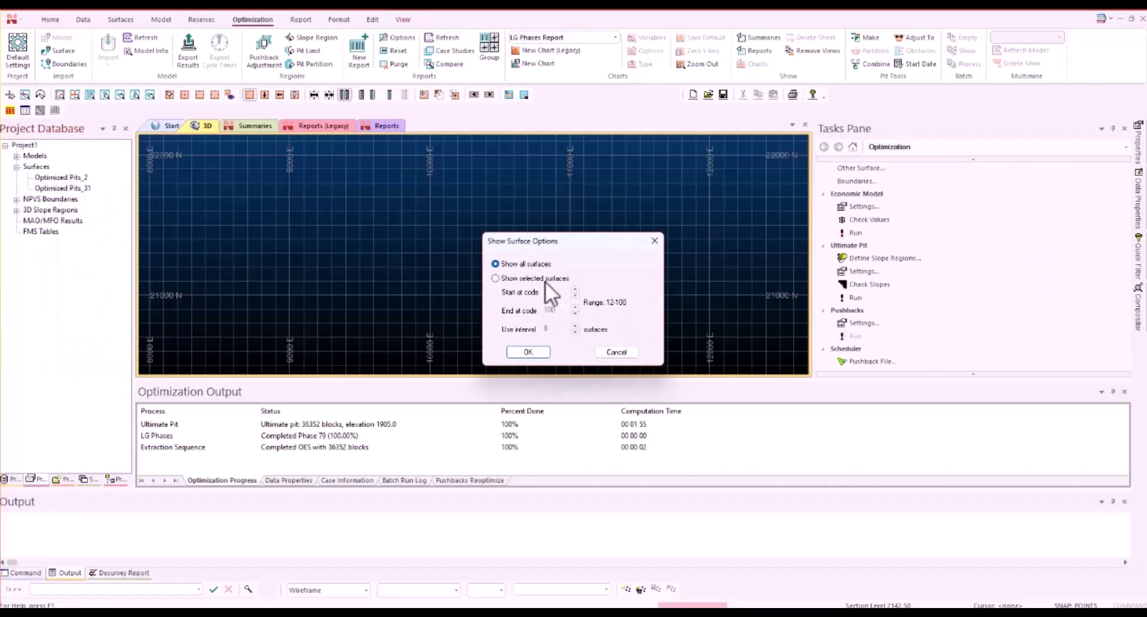
{"action": "left_click", "coordinate": [538, 352]}
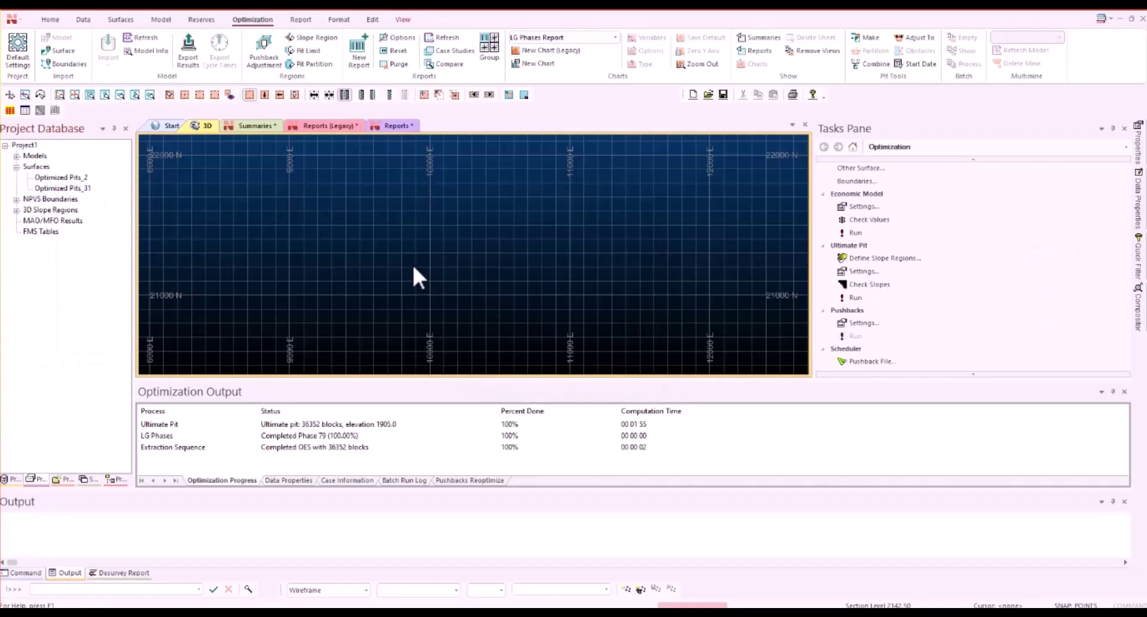
- Display all surfaces of Optimized Pits_2 in the 3D view alongside Optimized Pits_31
{"action": "right_click", "coordinate": [69, 176]}
{"action": "left_click", "coordinate": [102, 184]}
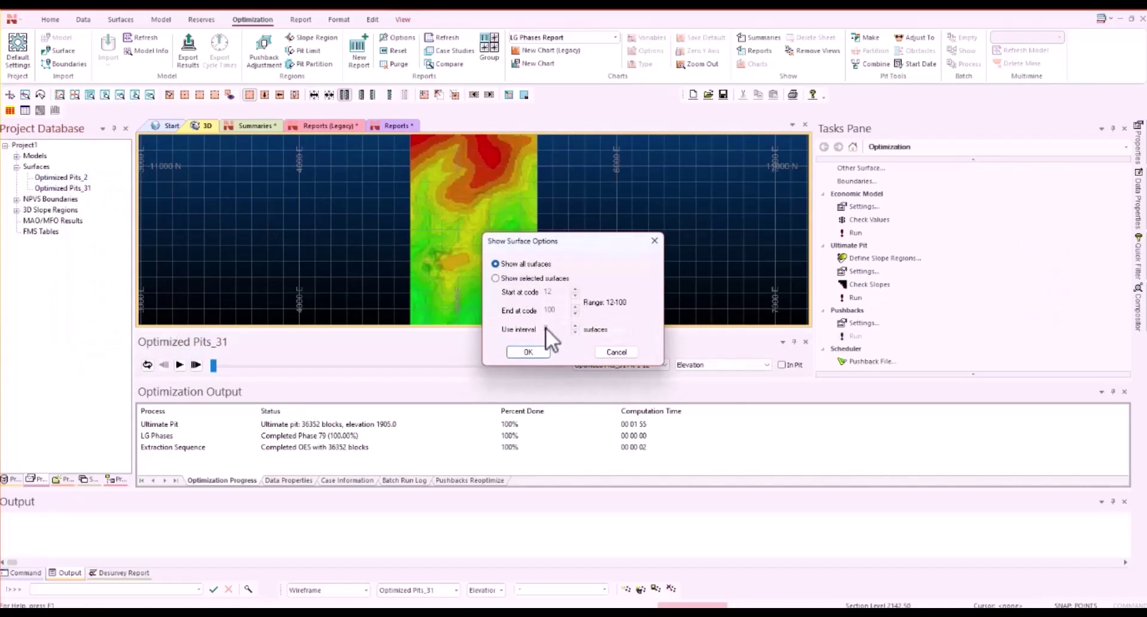
{"action": "left_click", "coordinate": [532, 354]}
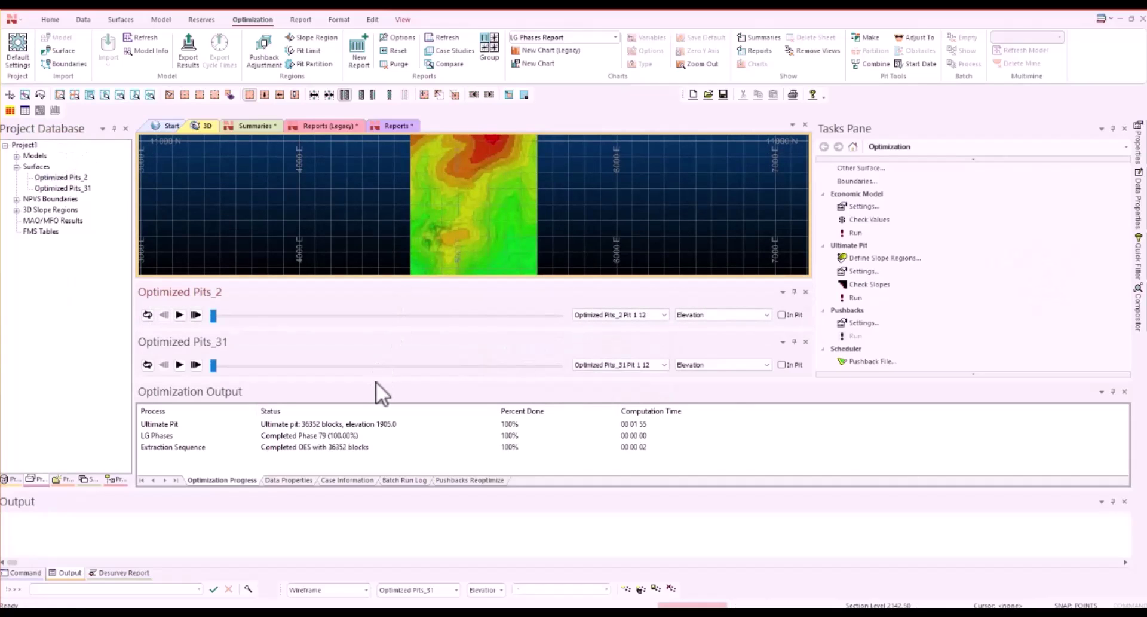
- Enlarge the 3D view and colour both Optimized Pits_2 and Optimized Pits_31 by Benches below topo
{"action": "left_click_drag", "start_coordinate": [376, 381], "coordinate": [373, 444]}
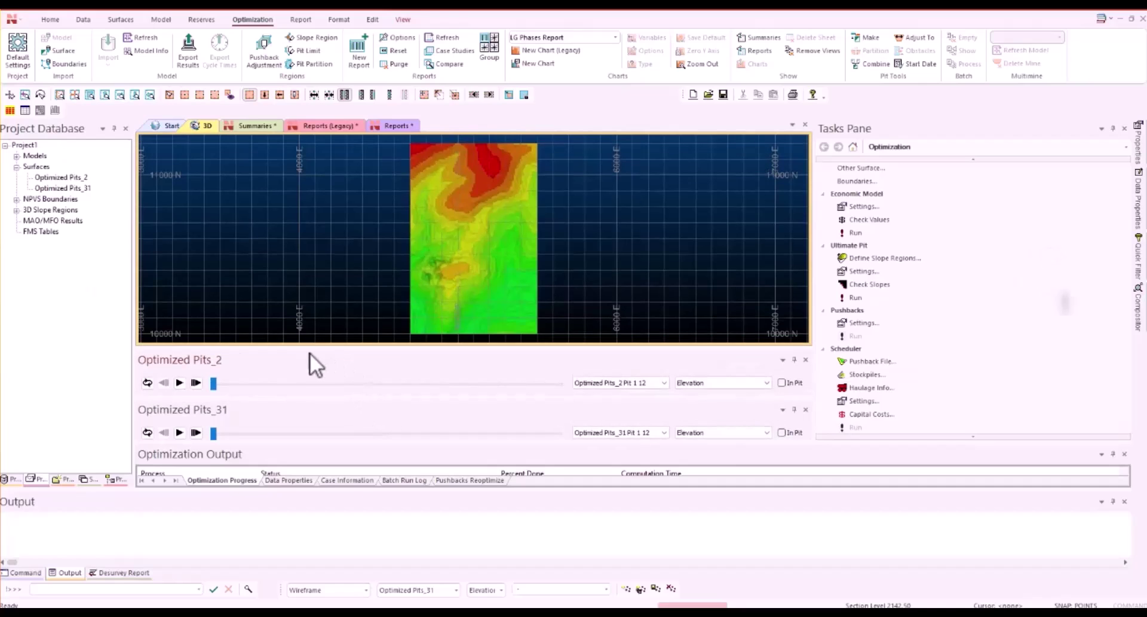
{"action": "left_click", "coordinate": [719, 380]}
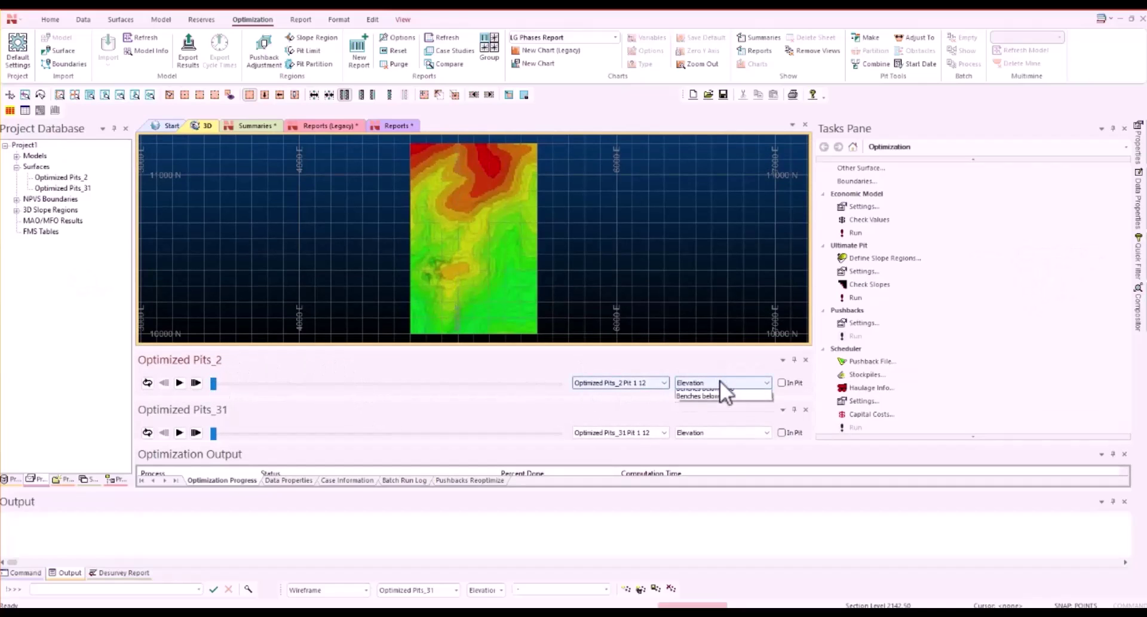
{"action": "left_click", "coordinate": [716, 399]}
{"action": "left_click", "coordinate": [711, 431]}
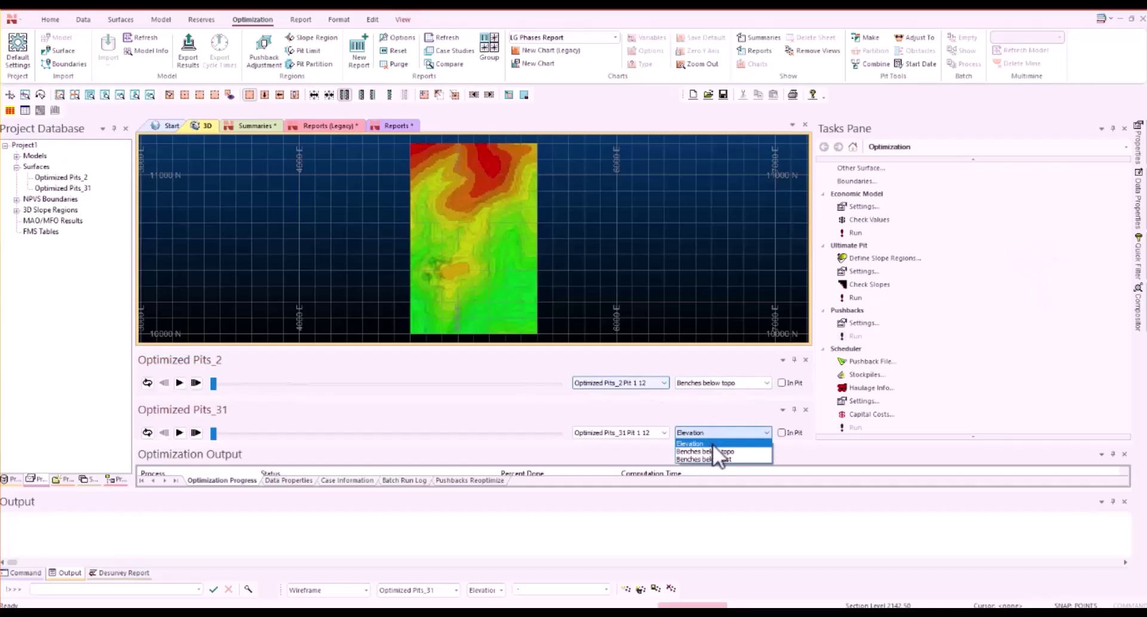
{"action": "left_click", "coordinate": [711, 448]}
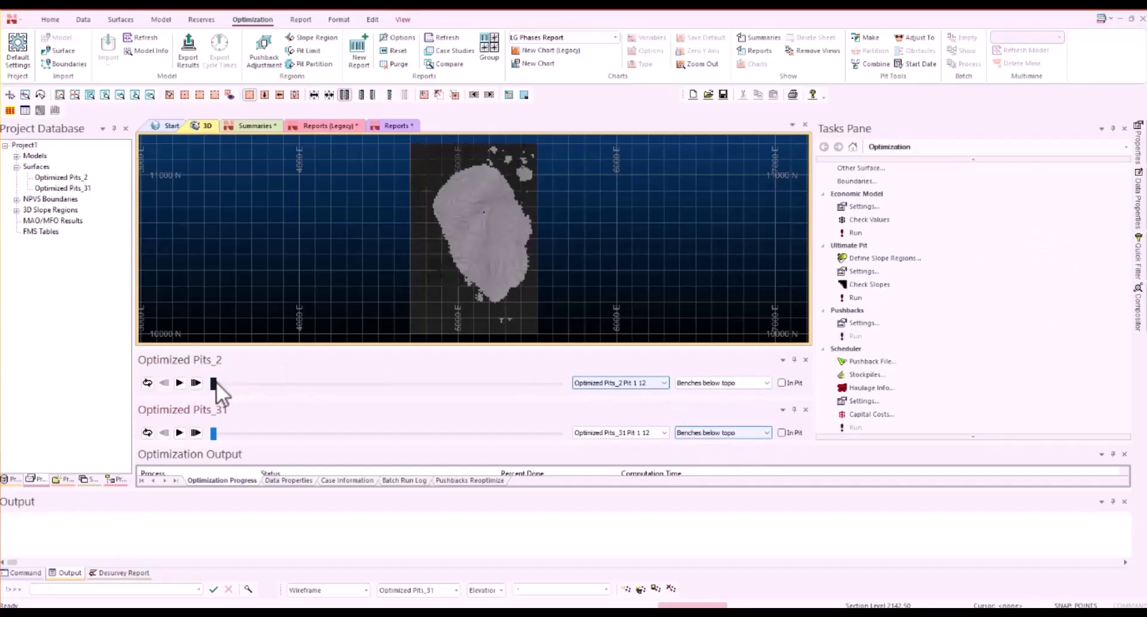
- Hide the Optimized Pits_31 wireframe and run through the Optimized Pits_2 shells up to Pit 75 and back to Pit 1
{"action": "left_click_drag", "start_coordinate": [214, 382], "coordinate": [540, 382]}
{"action": "left_click", "coordinate": [90, 480]}
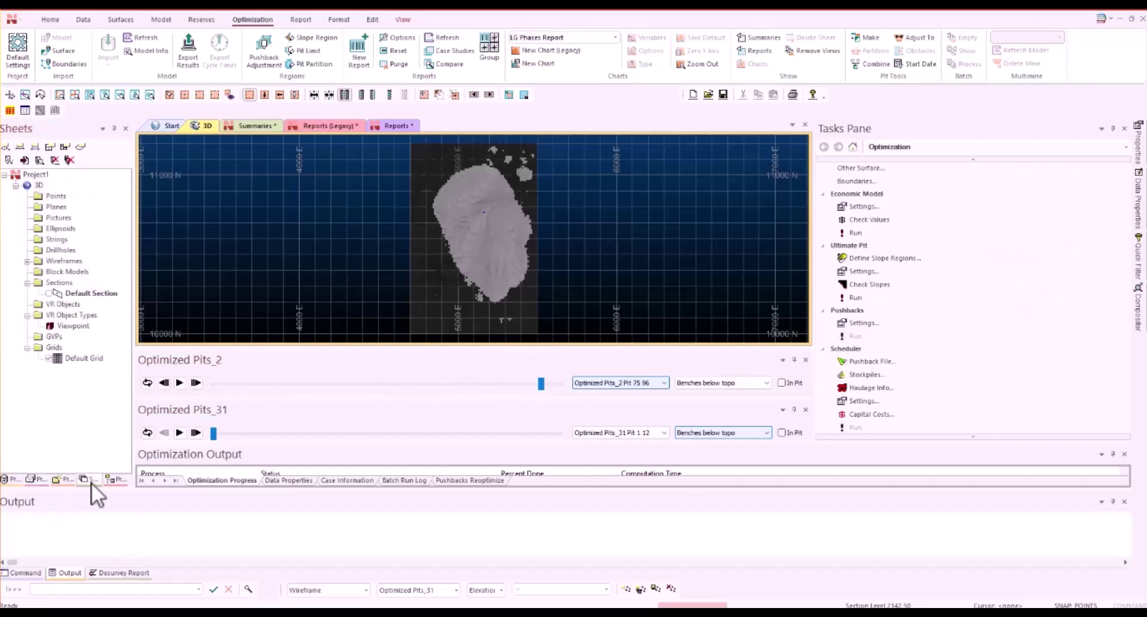
{"action": "left_click", "coordinate": [27, 261]}
{"action": "left_click", "coordinate": [49, 282]}
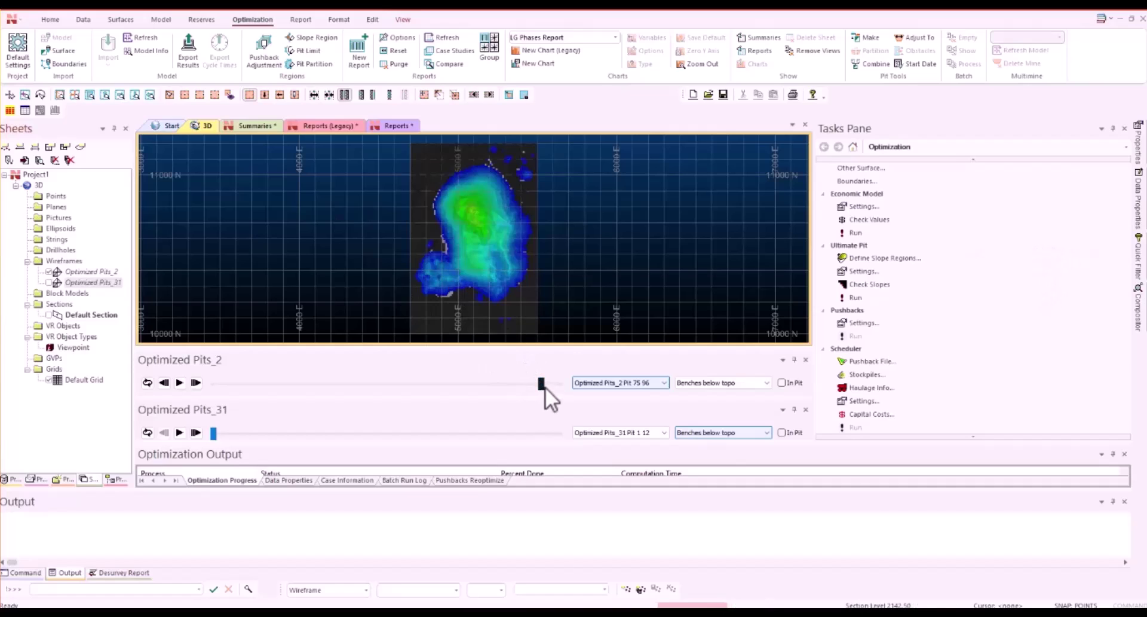
{"action": "left_click_drag", "start_coordinate": [540, 383], "coordinate": [216, 381]}
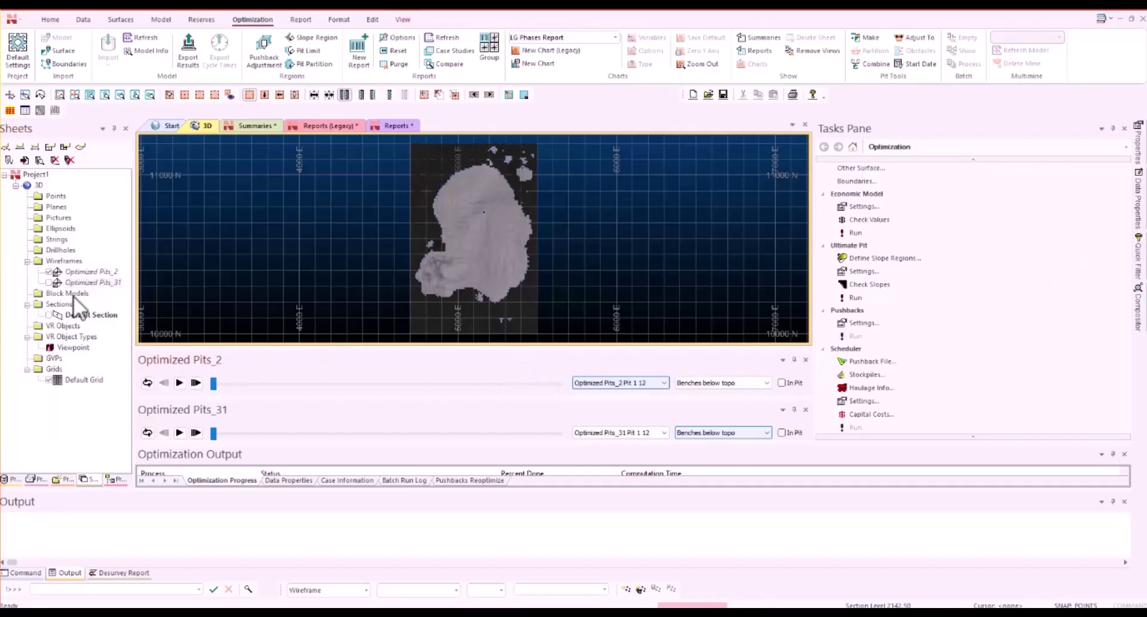
- Show the Optimized Pits_31 wireframe instead of Optimized Pits_2 and advance its shells to Pit 78
{"action": "left_click", "coordinate": [49, 271]}
{"action": "left_click", "coordinate": [49, 282]}
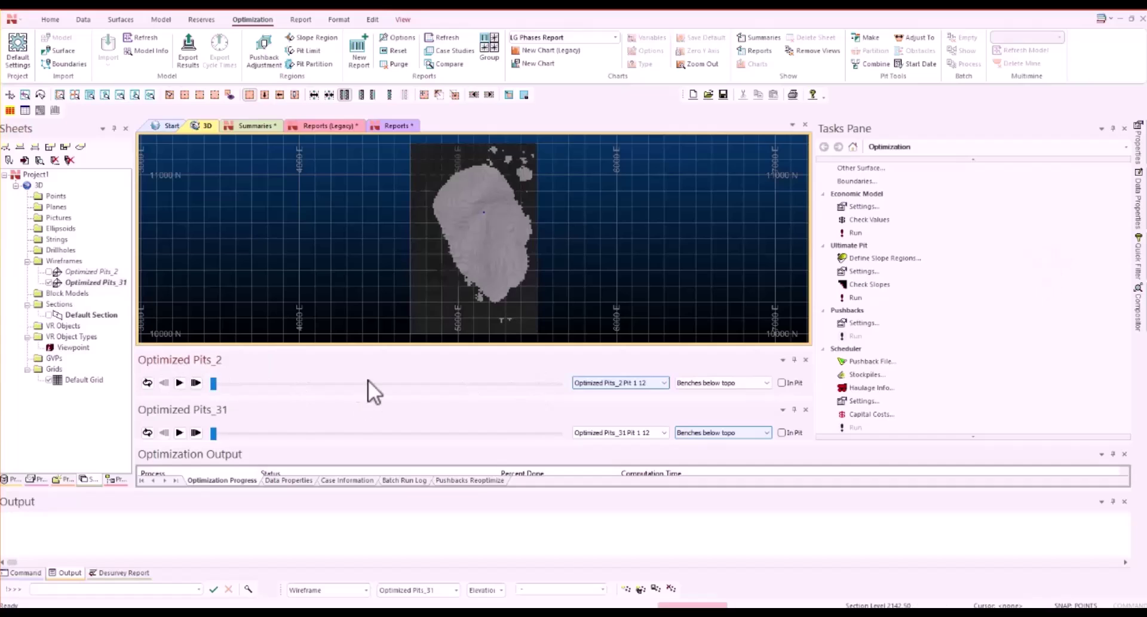
{"action": "left_click_drag", "start_coordinate": [213, 432], "coordinate": [557, 434]}
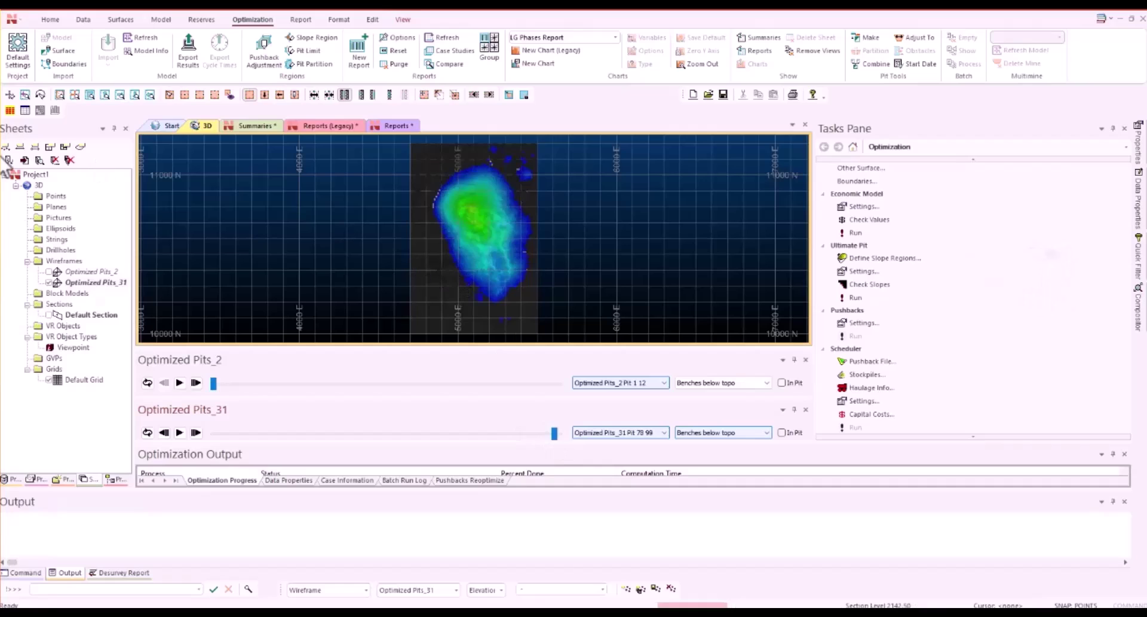
- Display the Imported Pit Limits 1 boundary from the project database over the Optimized Pits_31 surface
{"action": "left_click", "coordinate": [36, 479]}
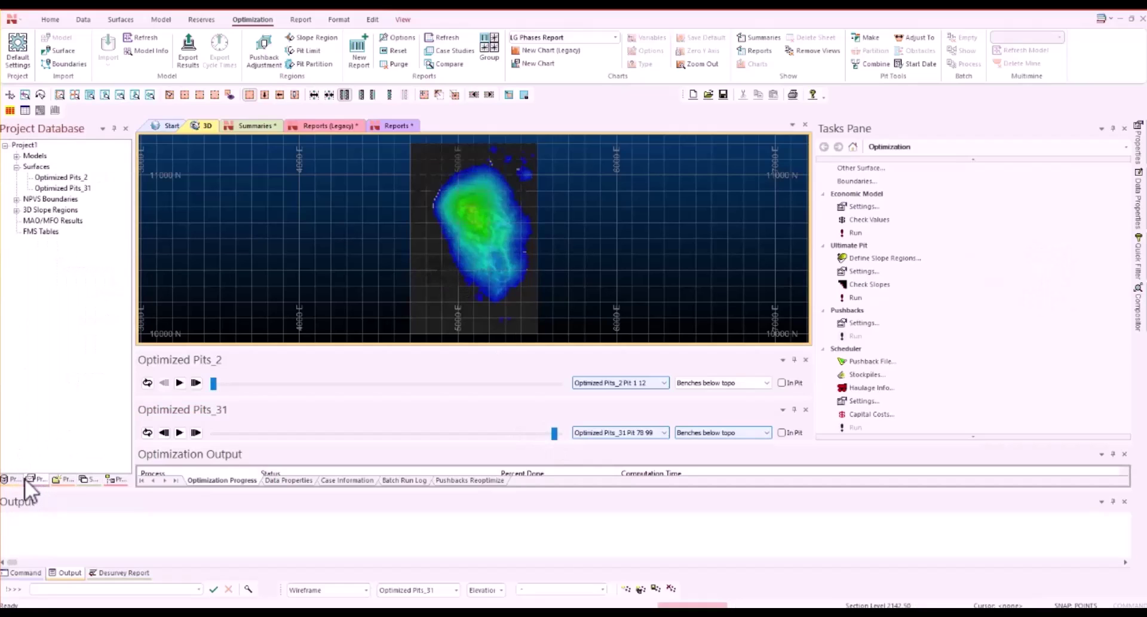
{"action": "left_click", "coordinate": [17, 200]}
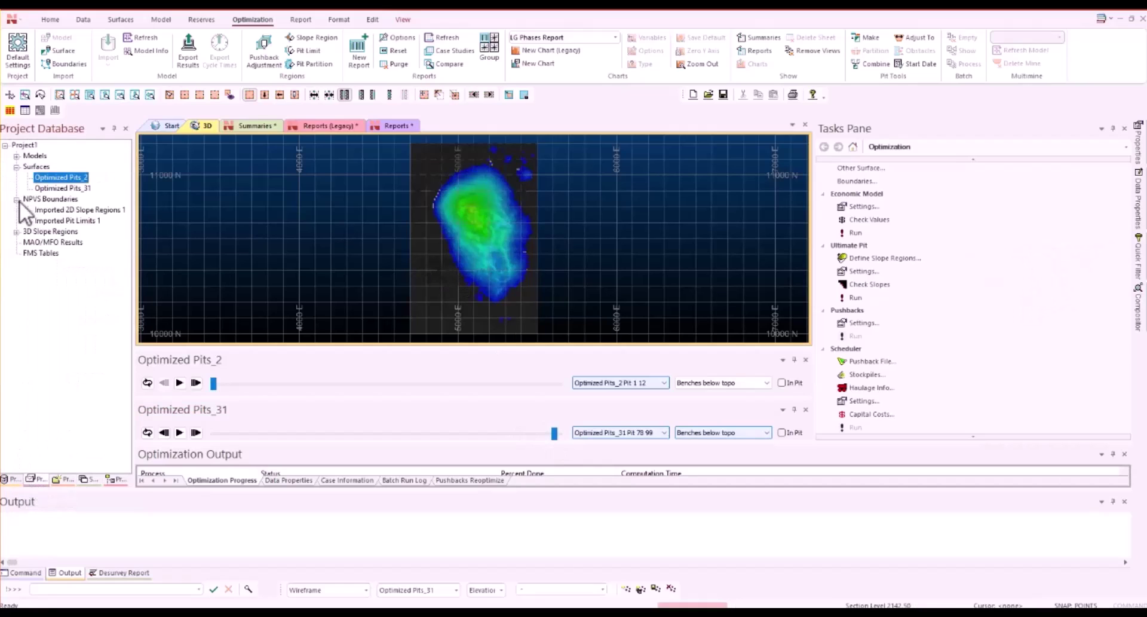
{"action": "left_click", "coordinate": [71, 218]}
{"action": "right_click", "coordinate": [70, 218]}
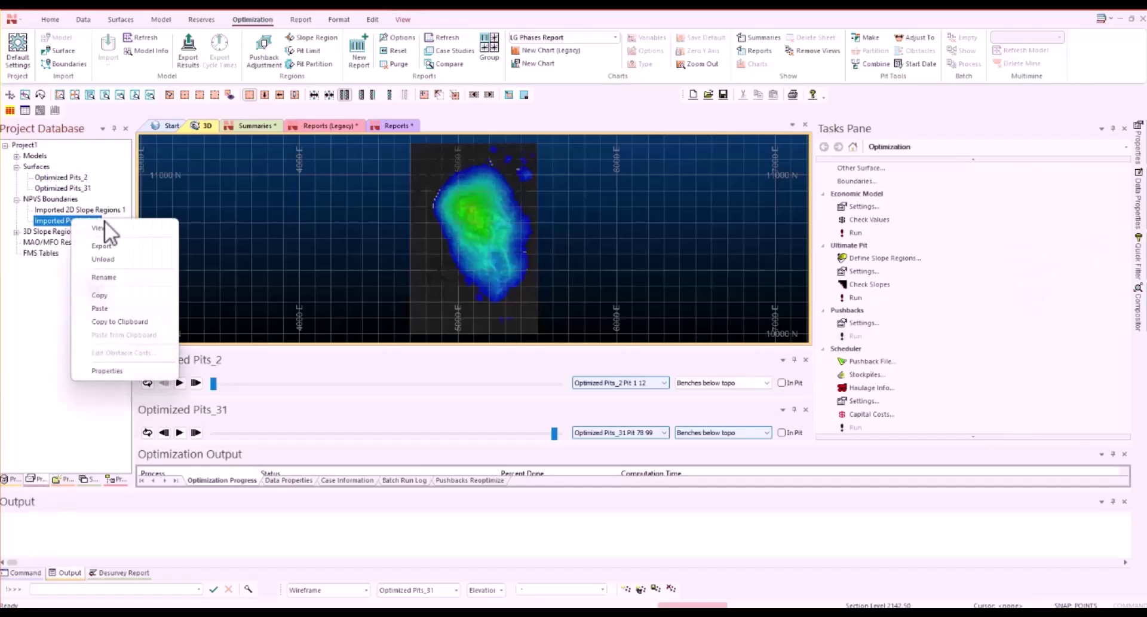
{"action": "left_click", "coordinate": [112, 226]}
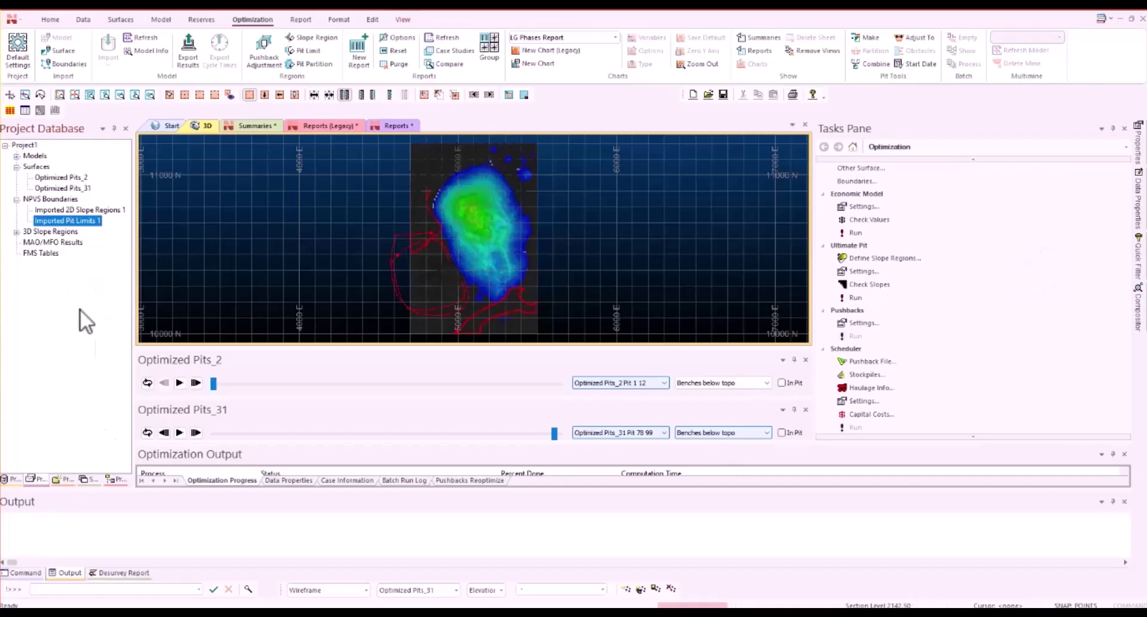
- Hide the Imported Pit Limits 1 strings in the 3D view, keeping the Optimized Pits_31 wireframe displayed
{"action": "left_click", "coordinate": [85, 479]}
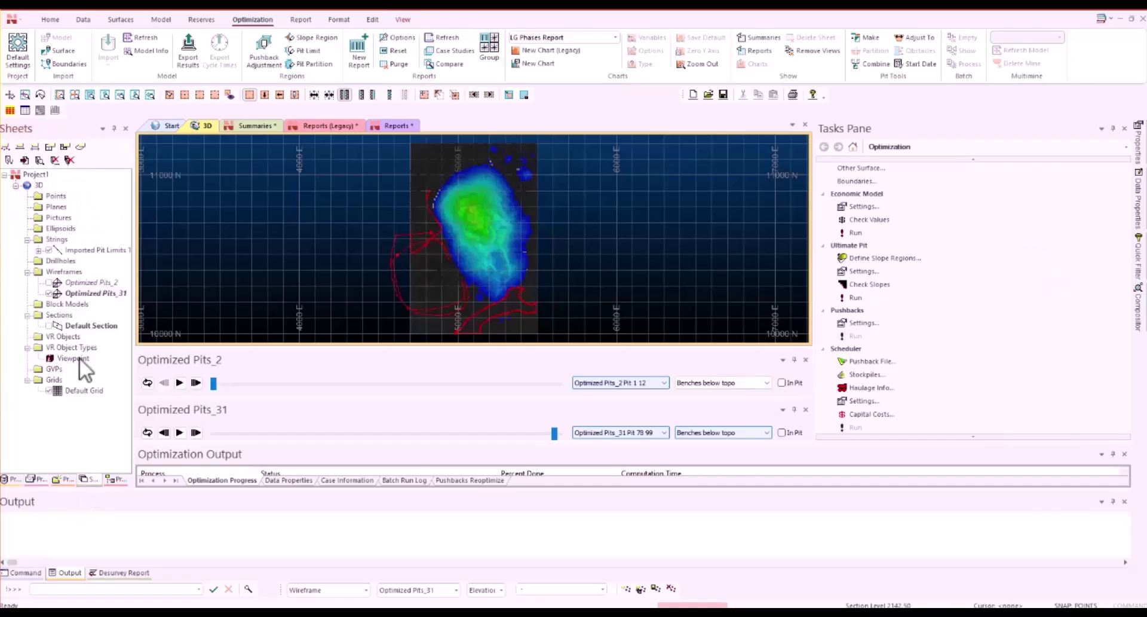
{"action": "left_click", "coordinate": [51, 293]}
{"action": "left_click", "coordinate": [49, 293]}
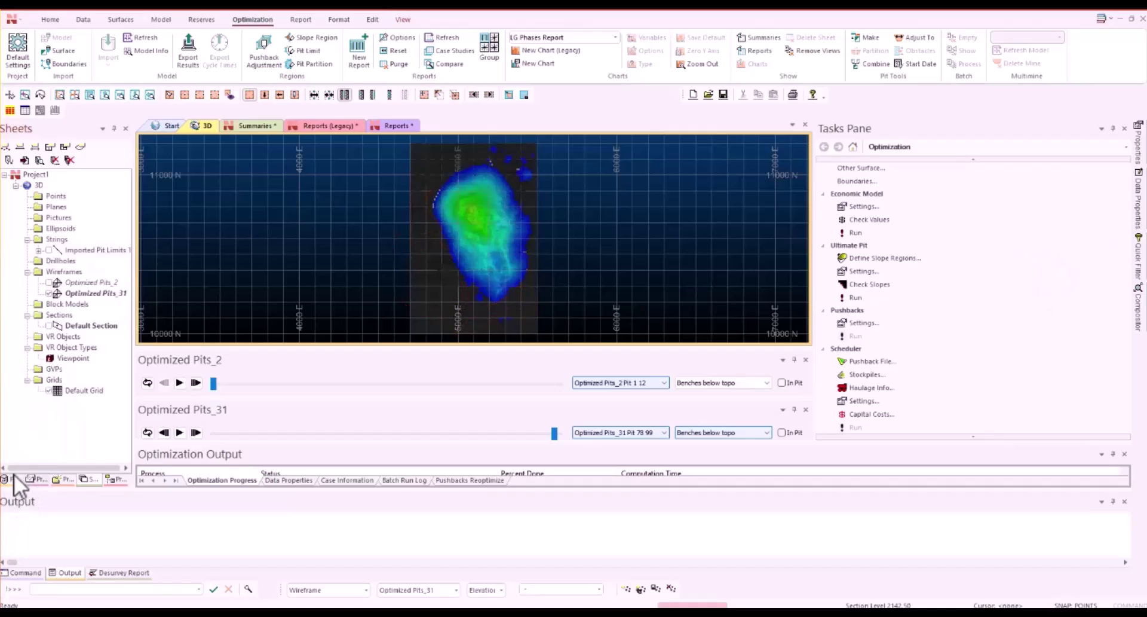
- Load the simmod block model from the project files into the 3D view
{"action": "left_click", "coordinate": [38, 479]}
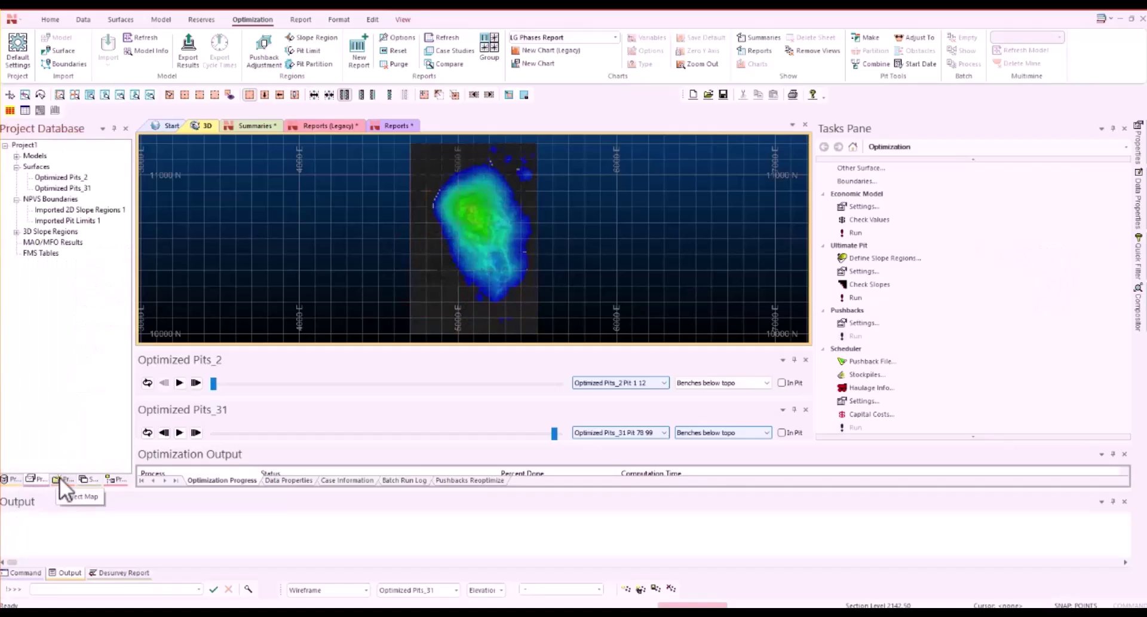
{"action": "left_click", "coordinate": [59, 477]}
{"action": "left_click", "coordinate": [37, 479]}
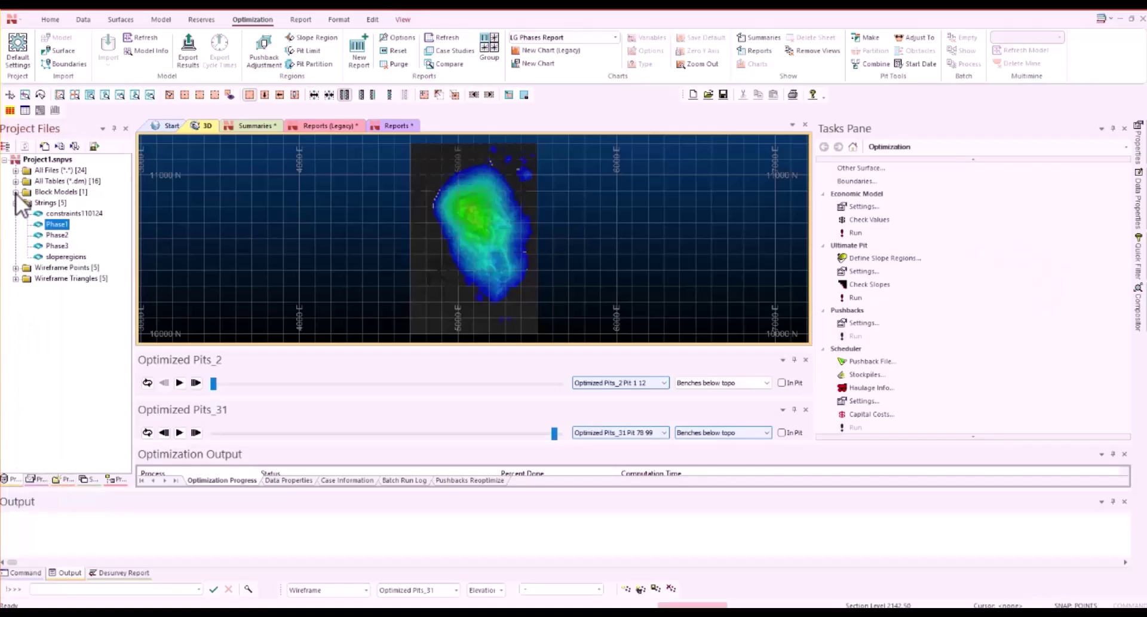
{"action": "left_click", "coordinate": [58, 203]}
{"action": "left_click_drag", "start_coordinate": [53, 203], "coordinate": [363, 242]}
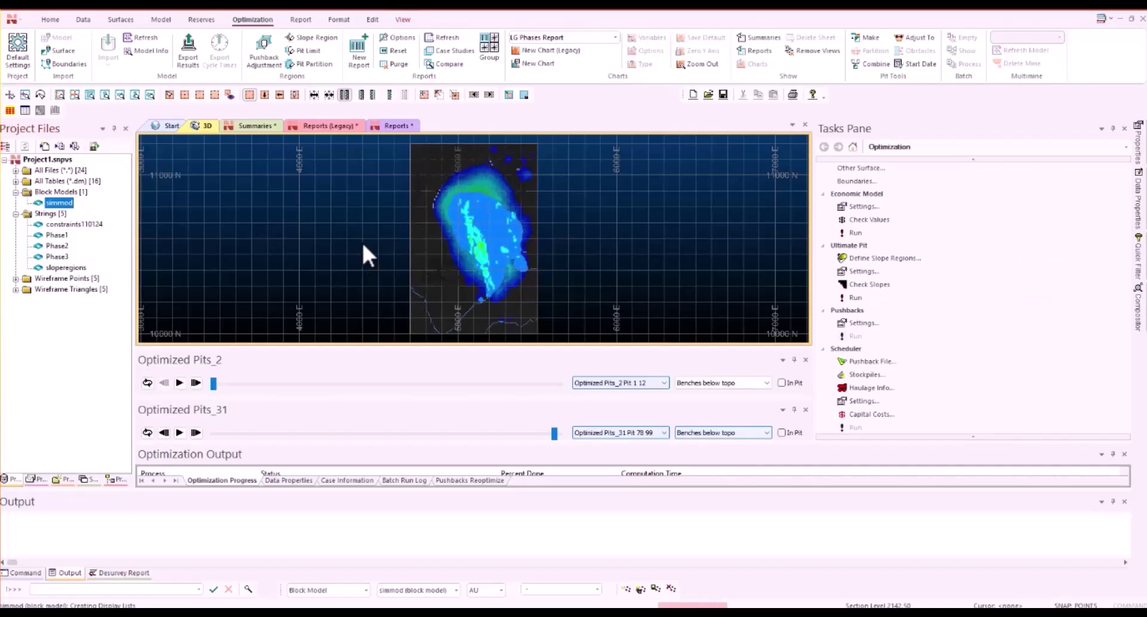
{"action": "scroll", "coordinate": [383, 256], "scroll_direction": "up", "scroll_amount": 1}
{"action": "scroll", "coordinate": [388, 240], "scroll_direction": "up", "scroll_amount": 2}
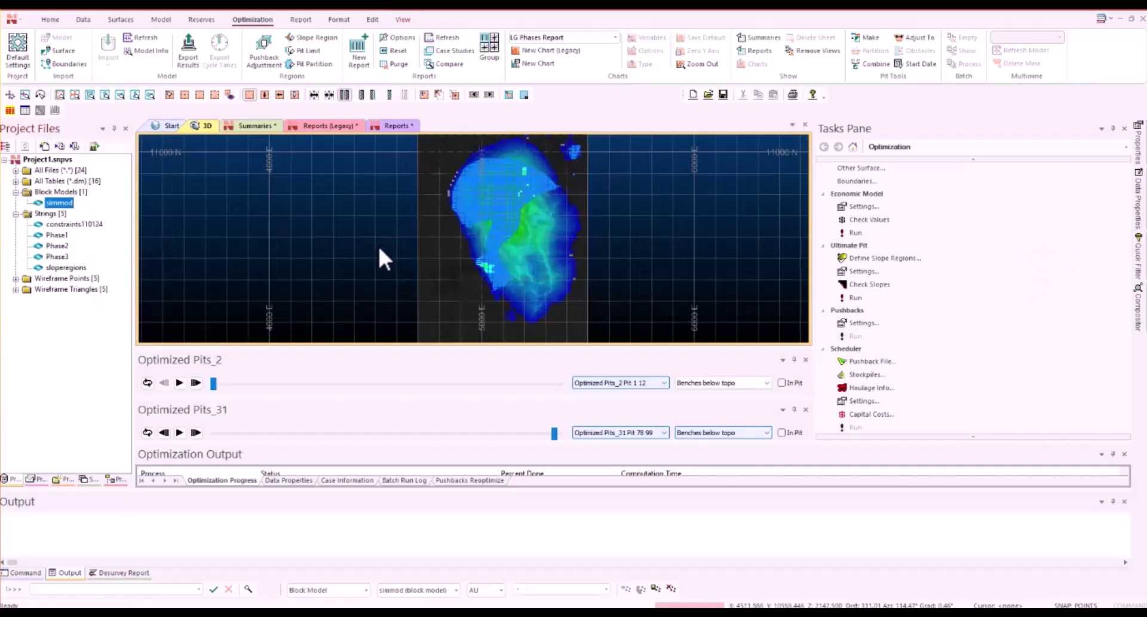
- Define a vertical section by two points running west to east across the pit and slice the wireframes on it
{"action": "key", "text": "2"}
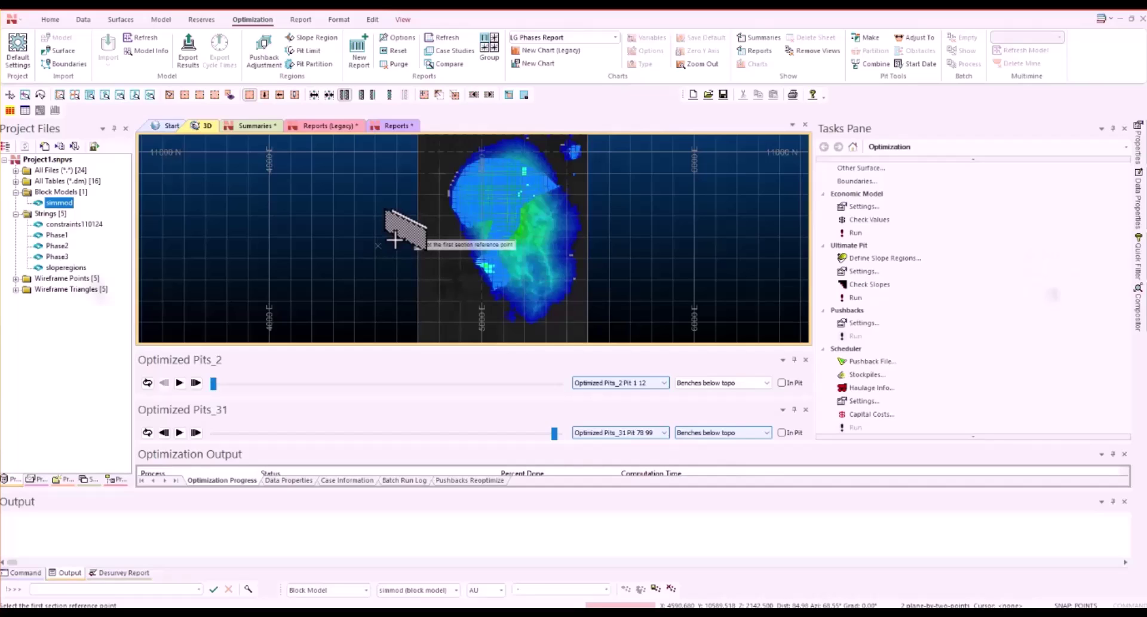
{"action": "left_click", "coordinate": [396, 242]}
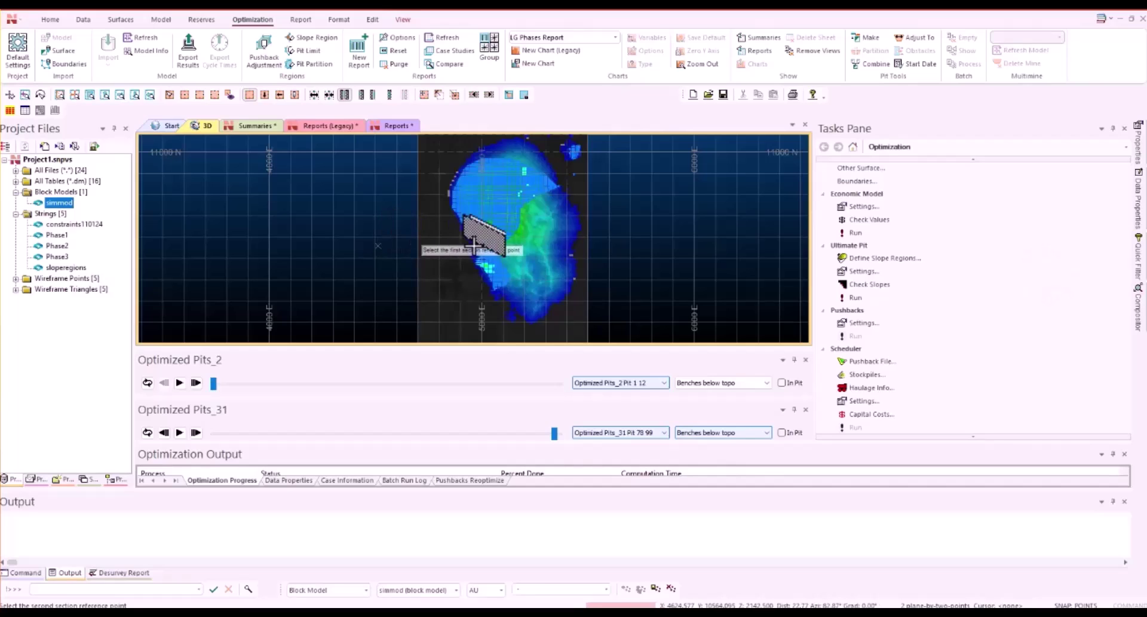
{"action": "left_click", "coordinate": [685, 243]}
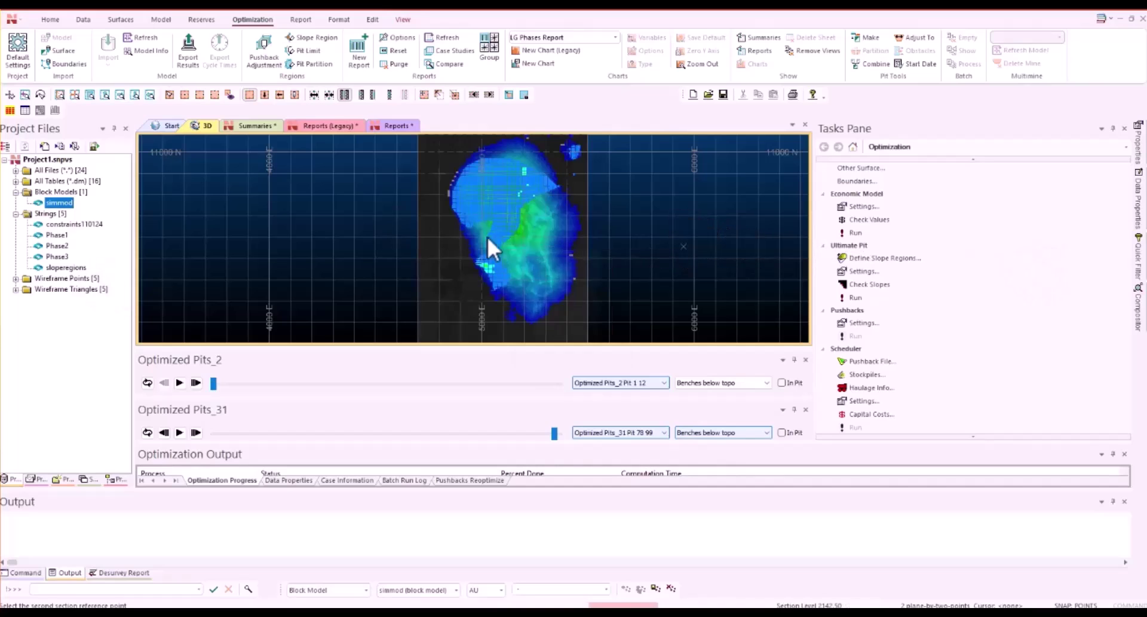
{"action": "left_click", "coordinate": [573, 342]}
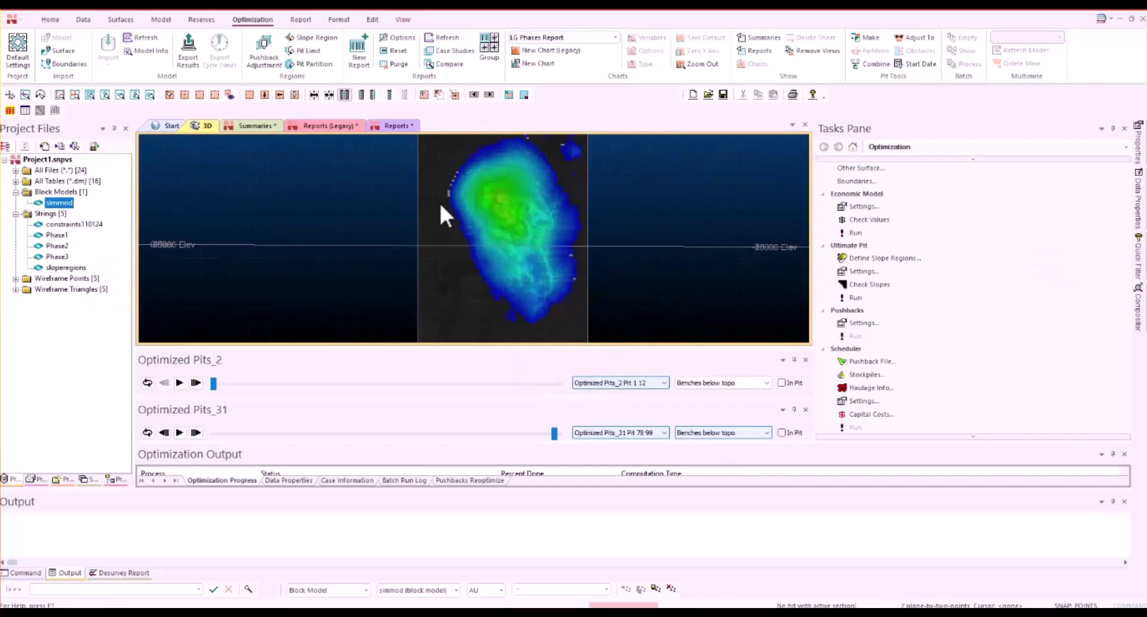
{"action": "left_click", "coordinate": [338, 21]}
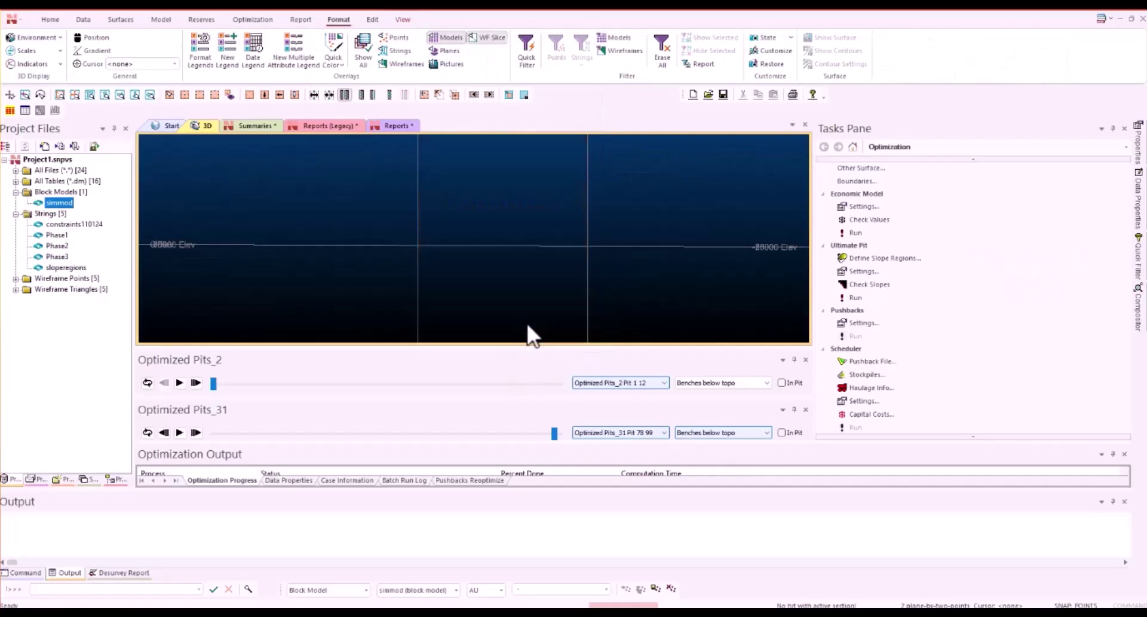
- Align the view to the vertical section and frame the simmod blocks with the pit outlines
{"action": "left_click", "coordinate": [403, 19]}
{"action": "left_click", "coordinate": [67, 64]}
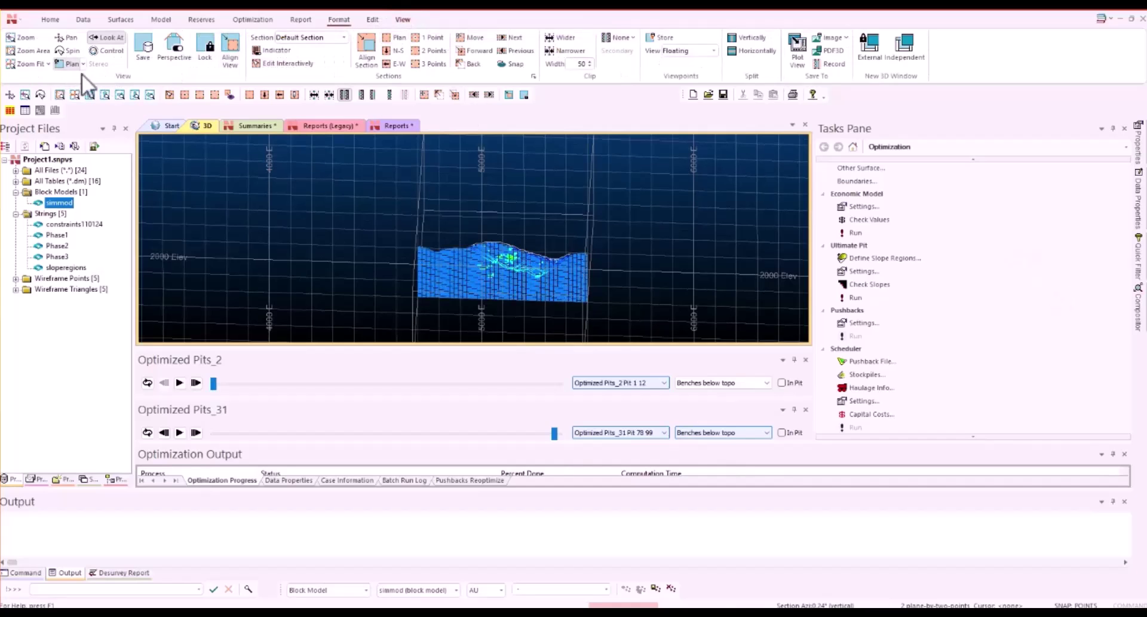
{"action": "left_click_drag", "start_coordinate": [532, 254], "coordinate": [511, 230]}
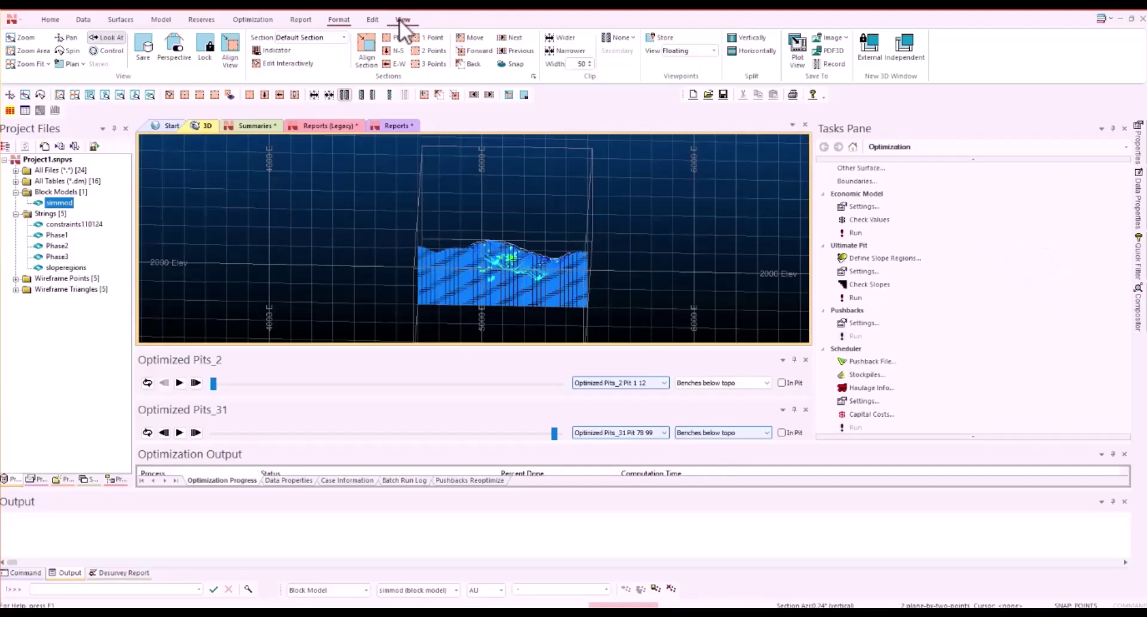
{"action": "left_click", "coordinate": [230, 49]}
{"action": "left_click", "coordinate": [542, 268]}
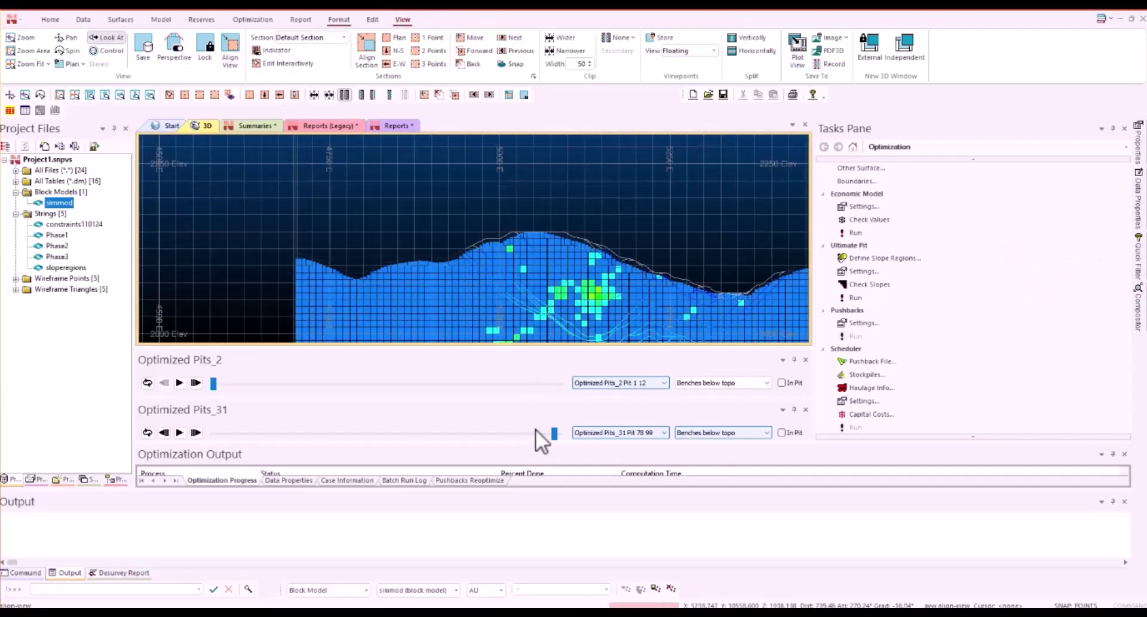
{"action": "left_click_drag", "start_coordinate": [632, 231], "coordinate": [537, 167]}
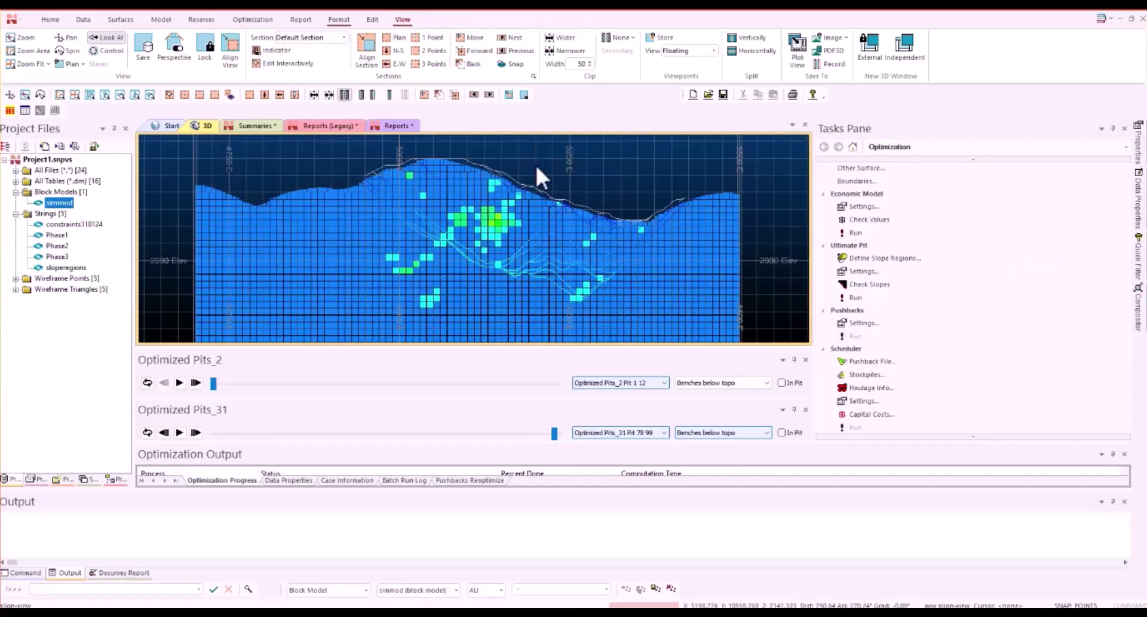
- Compare Optimized Pits_31 shells against the block grades in section, moving from Pit 79 to smaller shells and ending on Pit 51
{"action": "left_click", "coordinate": [541, 436]}
{"action": "left_click", "coordinate": [542, 435]}
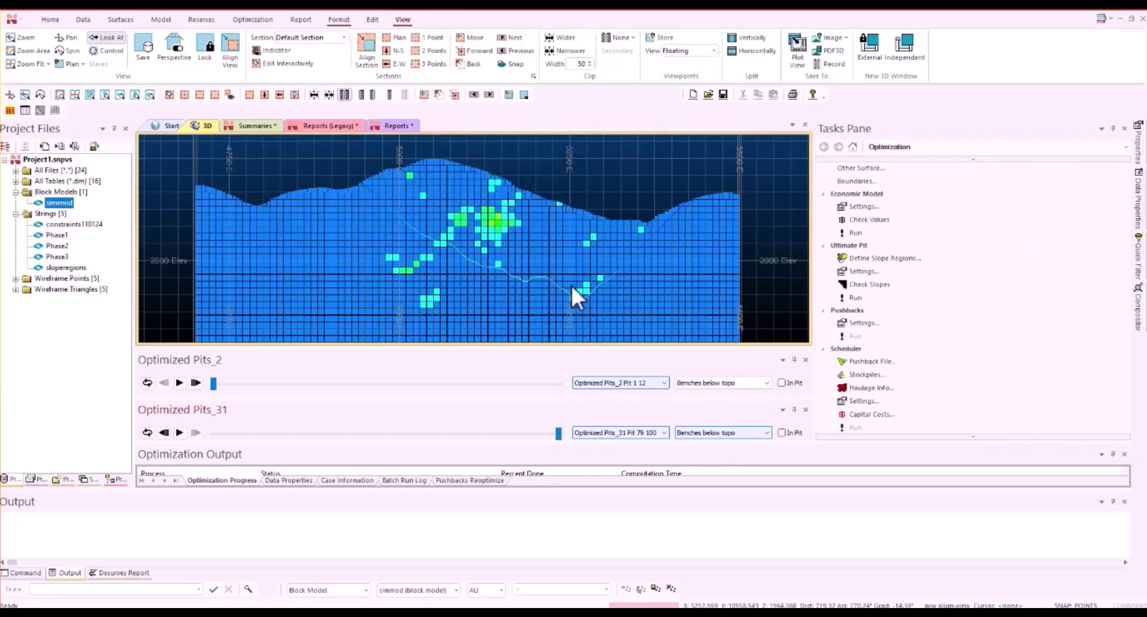
{"action": "left_click_drag", "start_coordinate": [561, 432], "coordinate": [417, 436]}
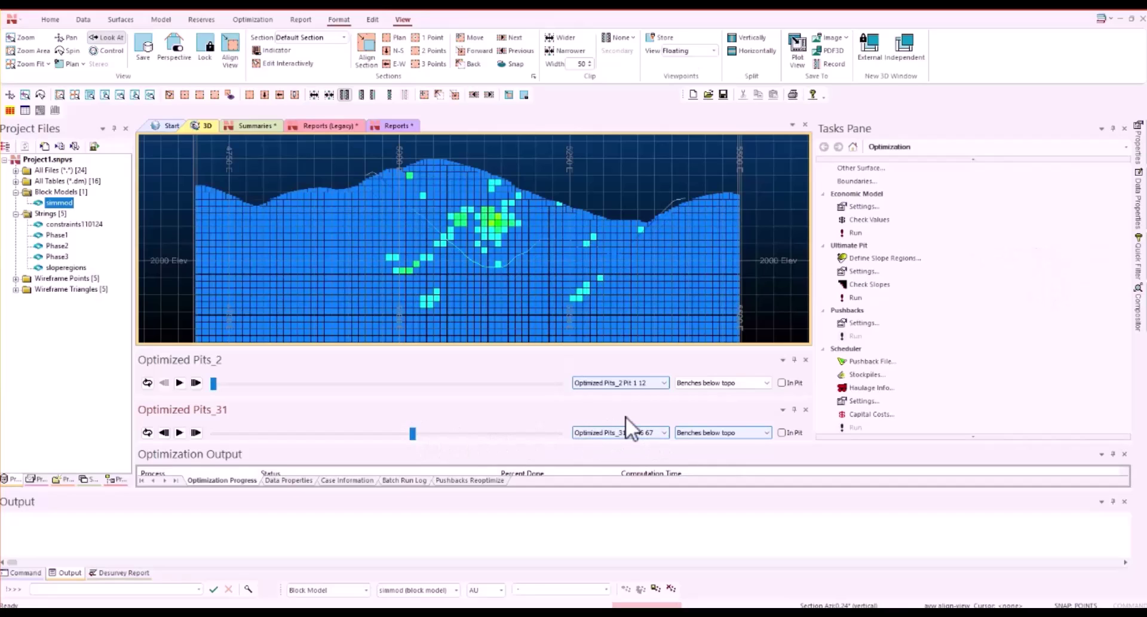
{"action": "left_click_drag", "start_coordinate": [414, 436], "coordinate": [437, 435]}
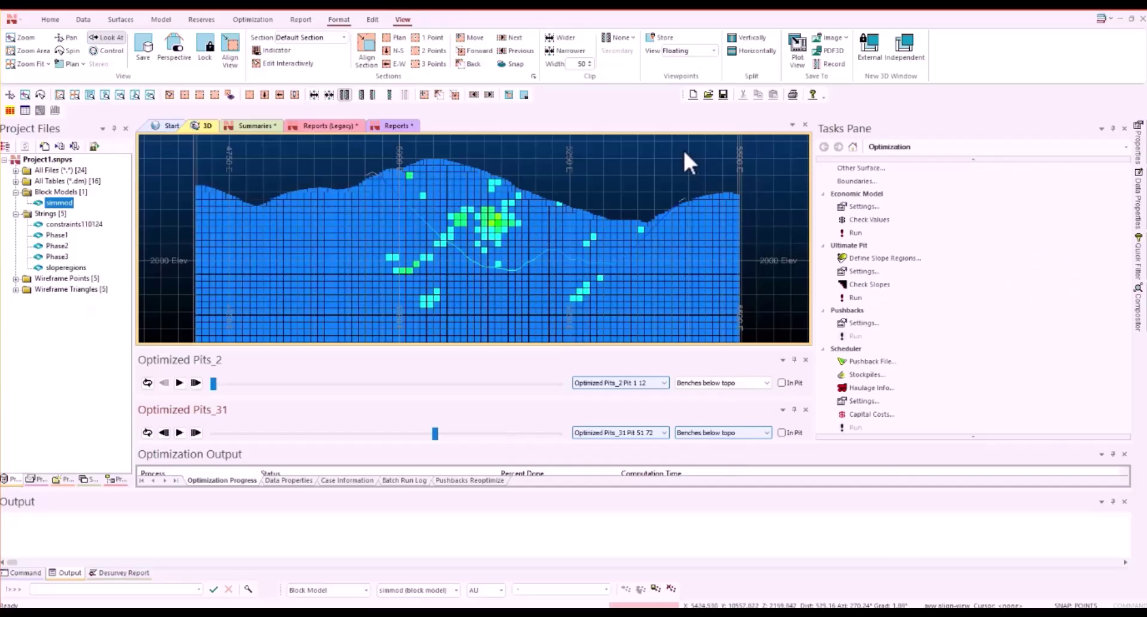
- Unload all data from the 3D view and display the project map of case studies
{"action": "left_click", "coordinate": [70, 59]}
{"action": "scroll", "coordinate": [456, 253], "scroll_direction": "down", "scroll_amount": 5}
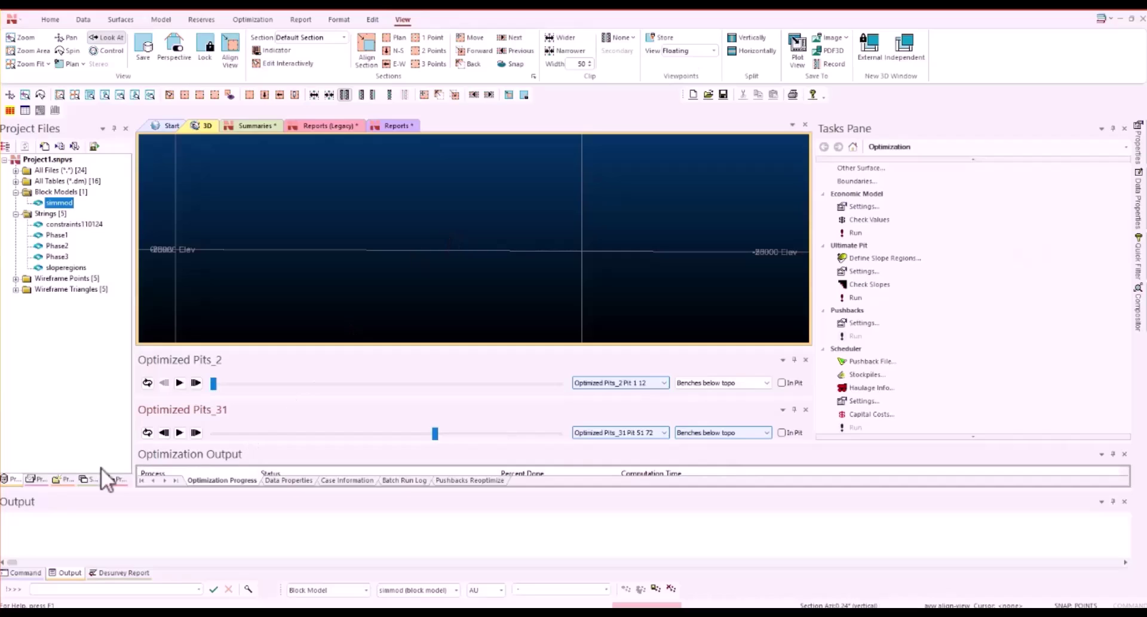
{"action": "left_click", "coordinate": [33, 479]}
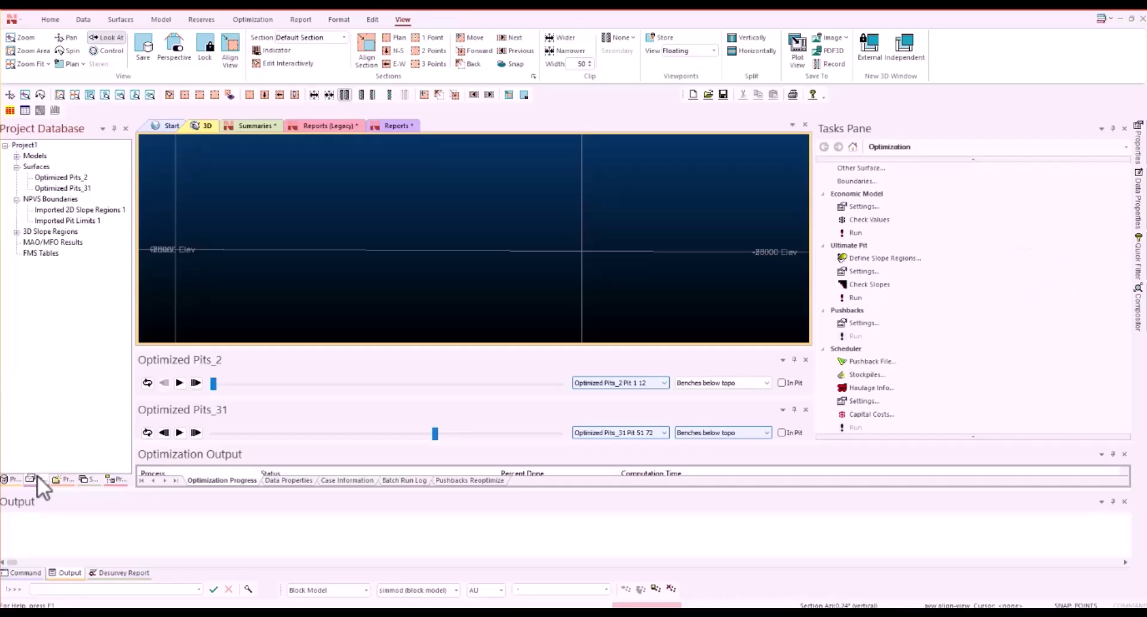
{"action": "left_click", "coordinate": [62, 482]}
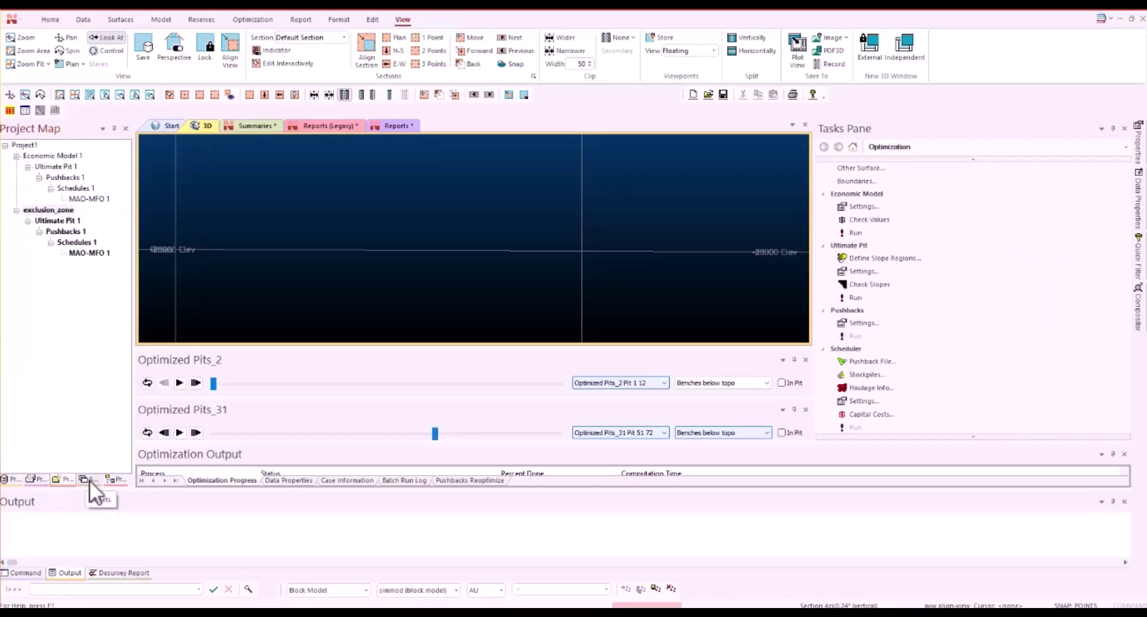
{"action": "left_click", "coordinate": [88, 480]}
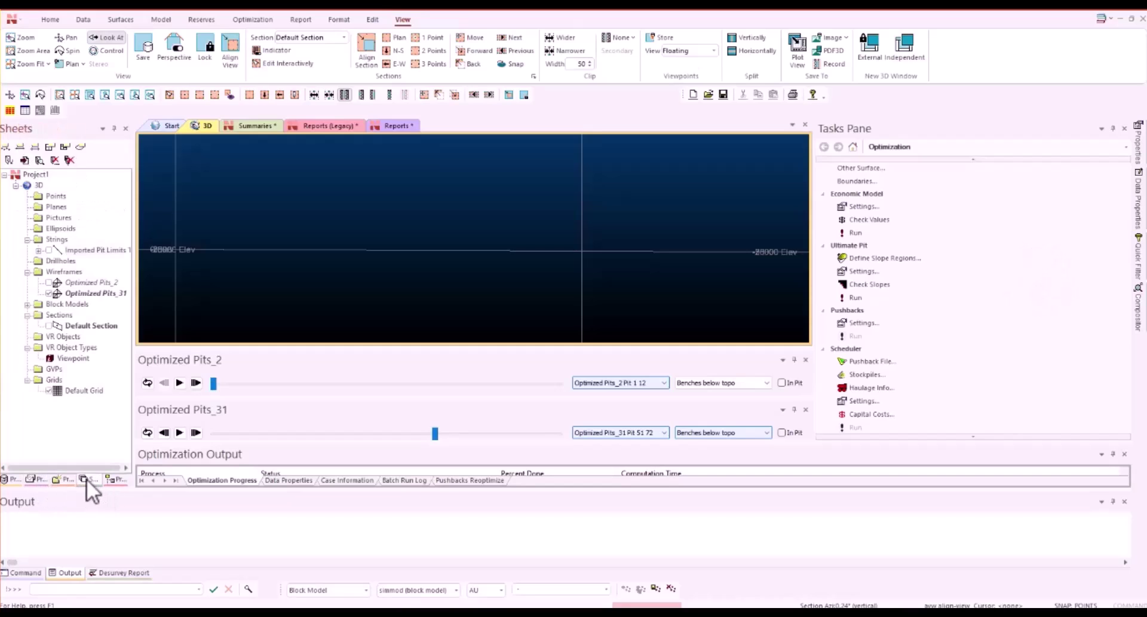
{"action": "left_click", "coordinate": [66, 479]}
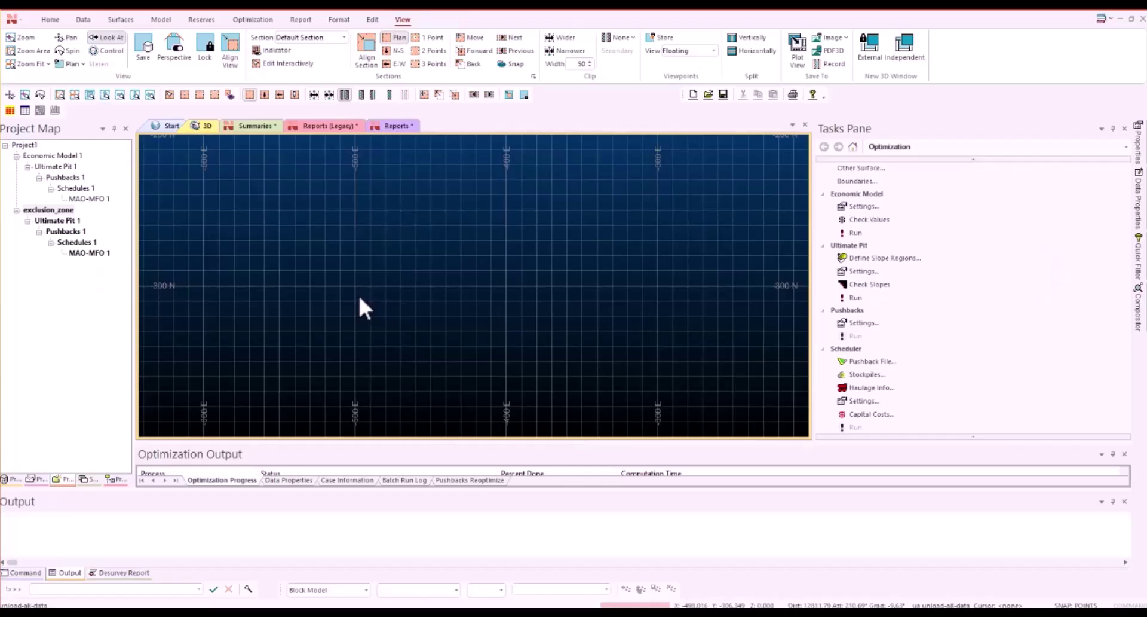
- Add the exclusion_zone case's Ultimate Pit 1 and its descendants to the batch, and enlarge the batch run log
{"action": "left_click", "coordinate": [266, 20]}
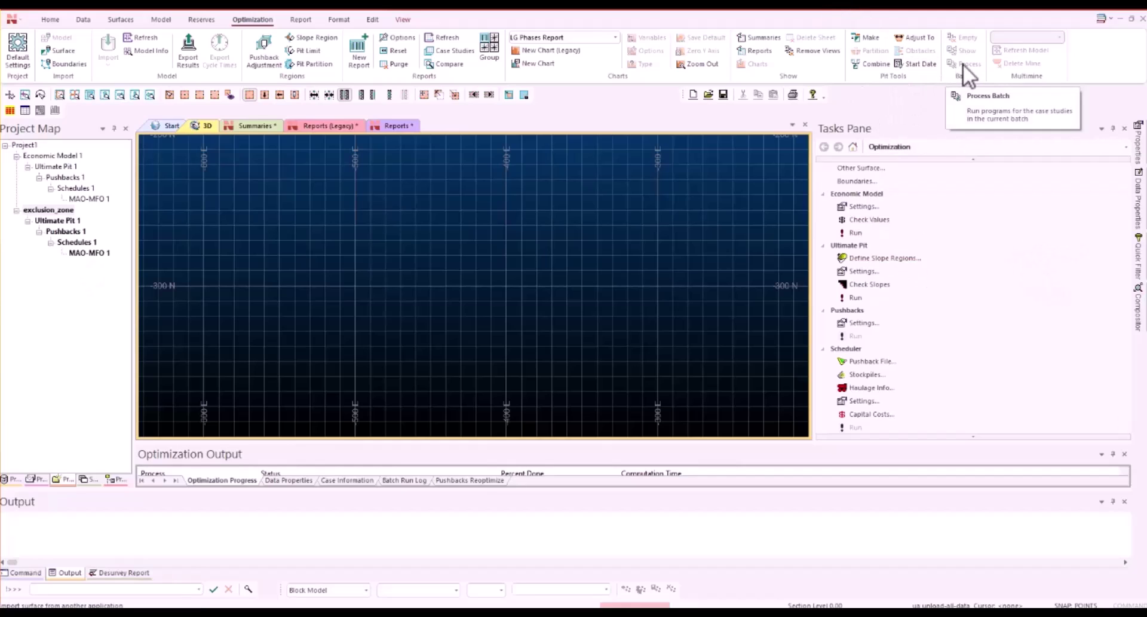
{"action": "right_click", "coordinate": [62, 220]}
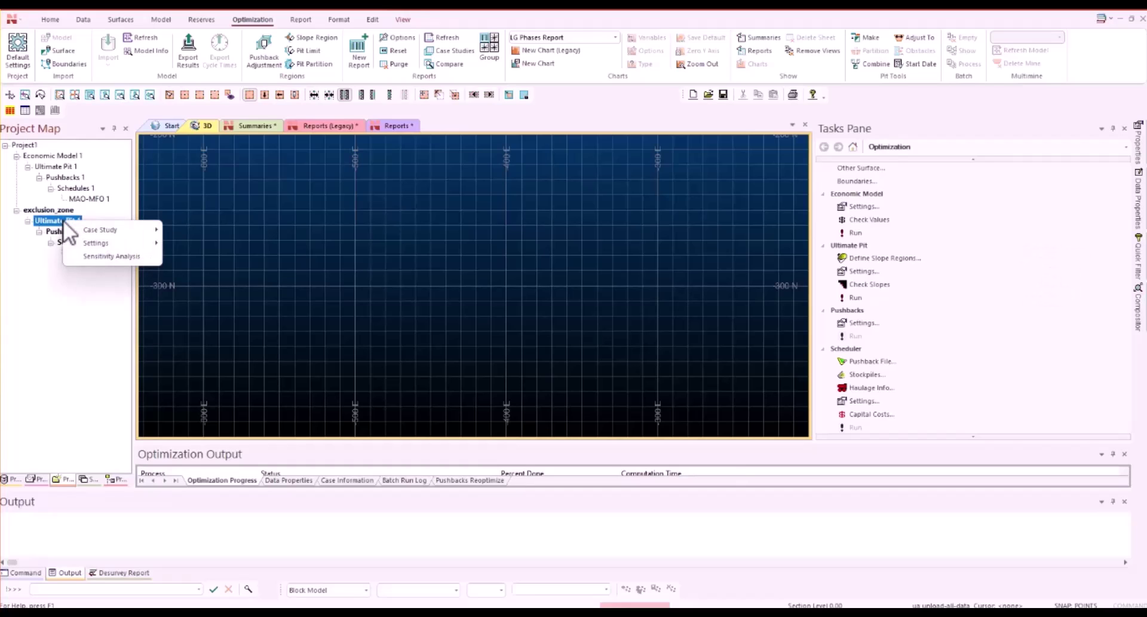
{"action": "mouse_move", "coordinate": [91, 228]}
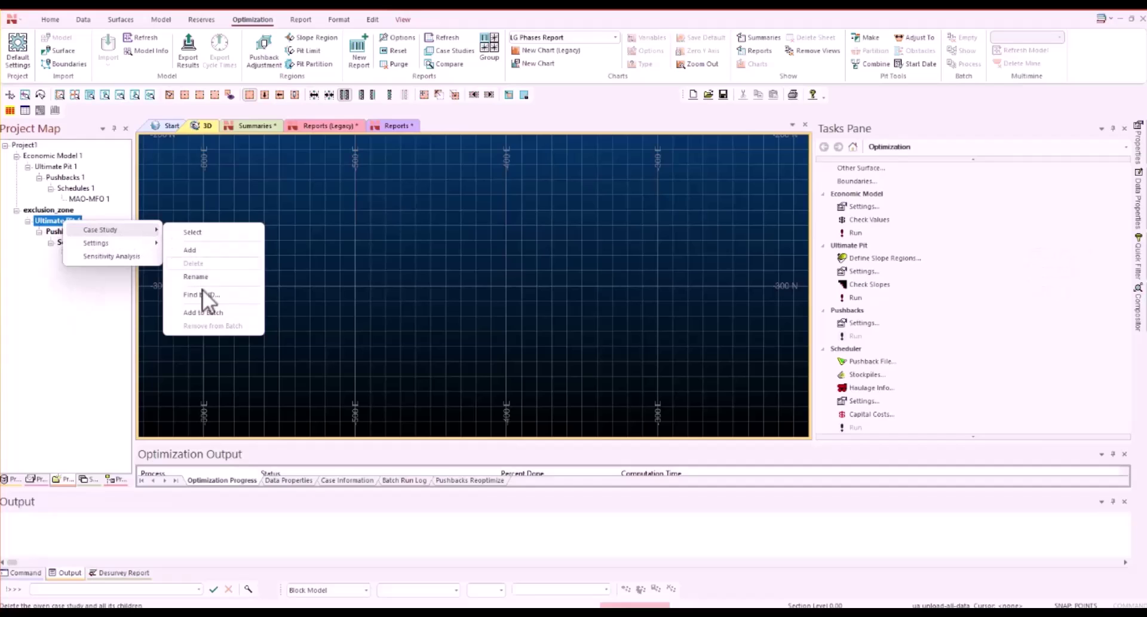
{"action": "left_click", "coordinate": [199, 312]}
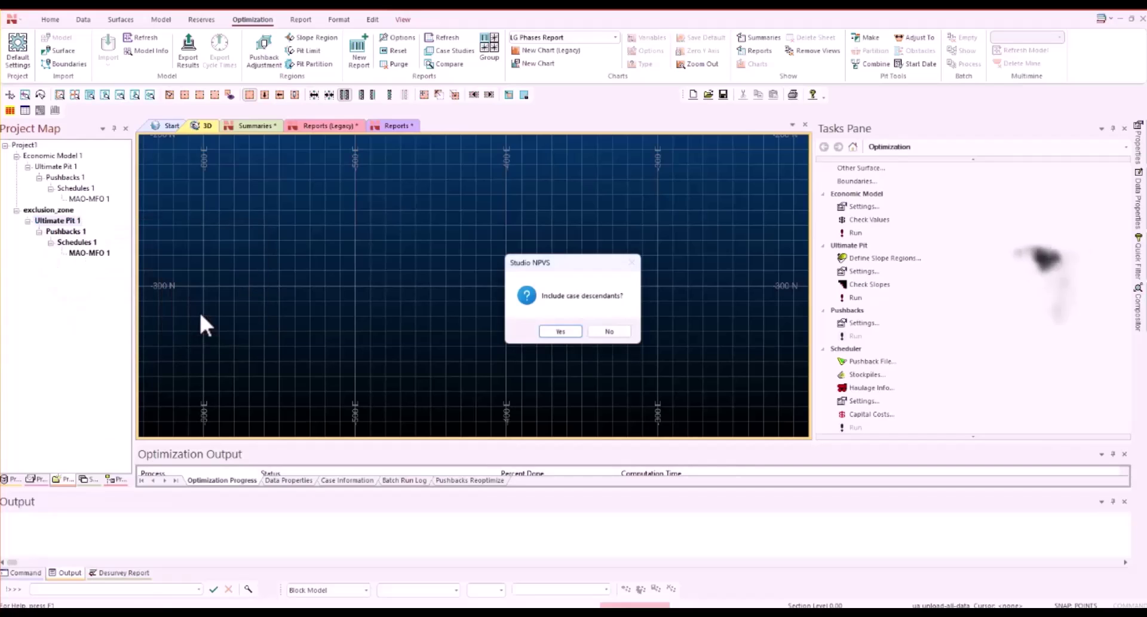
{"action": "left_click", "coordinate": [560, 332]}
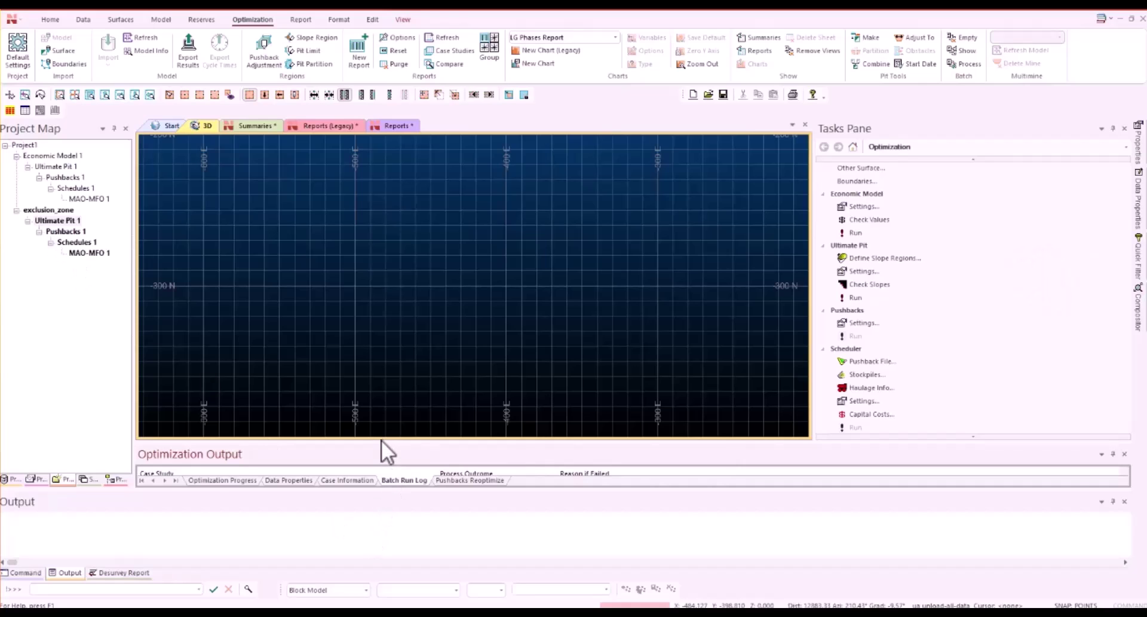
{"action": "left_click_drag", "start_coordinate": [371, 440], "coordinate": [389, 344]}
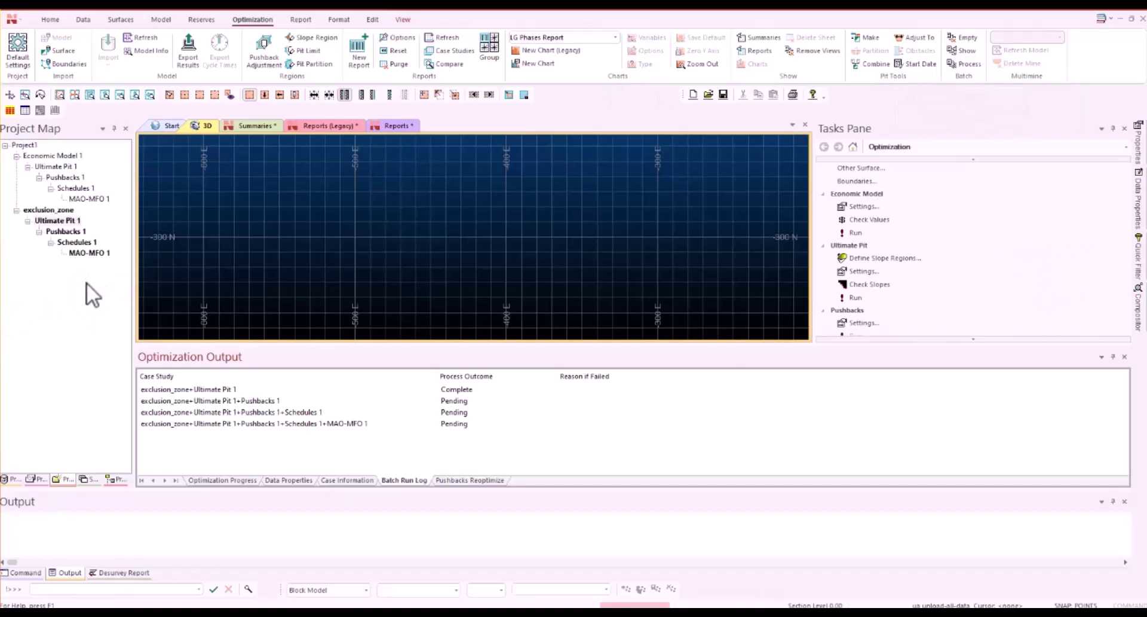
- Remove exclusion_zone's Pushbacks 1 and its descendants from the batch, and shrink the batch run log
{"action": "right_click", "coordinate": [61, 232]}
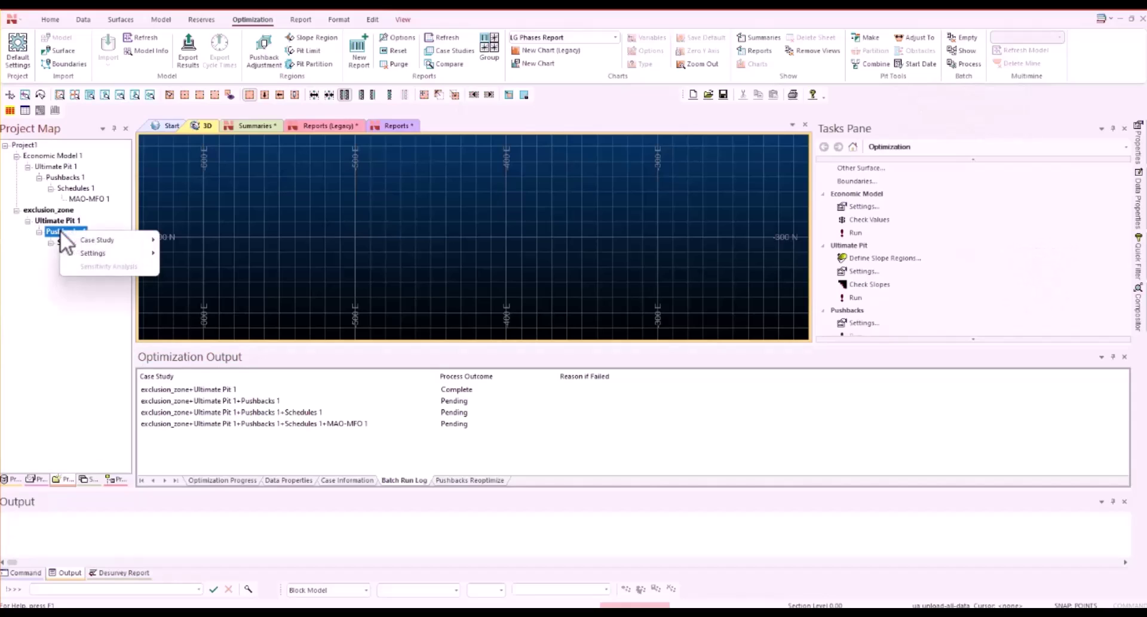
{"action": "mouse_move", "coordinate": [100, 237]}
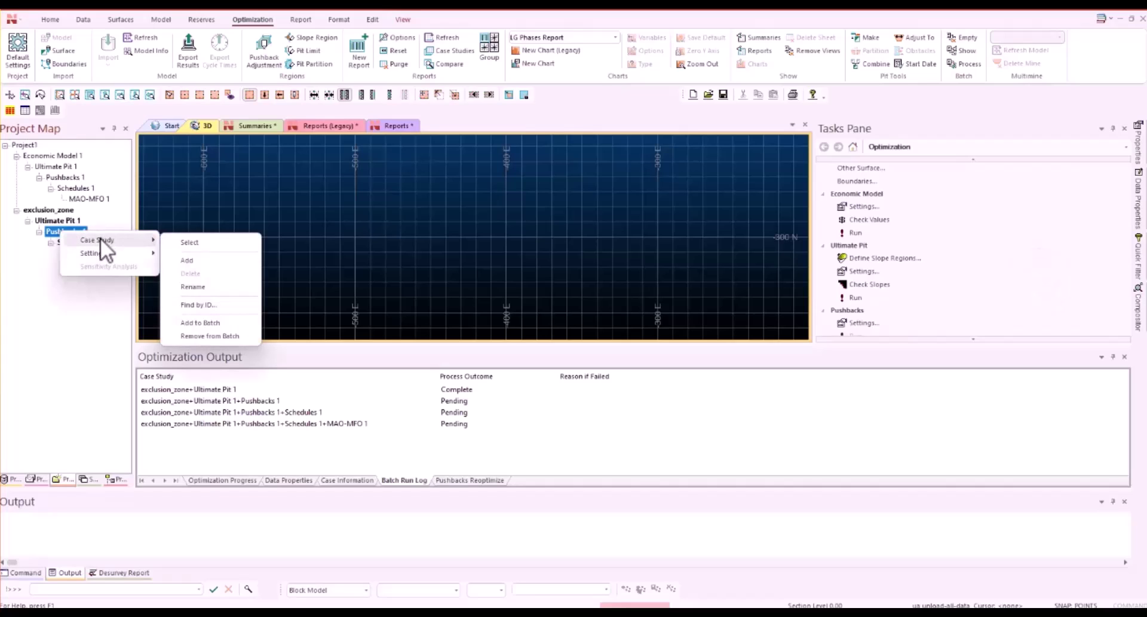
{"action": "left_click", "coordinate": [206, 336]}
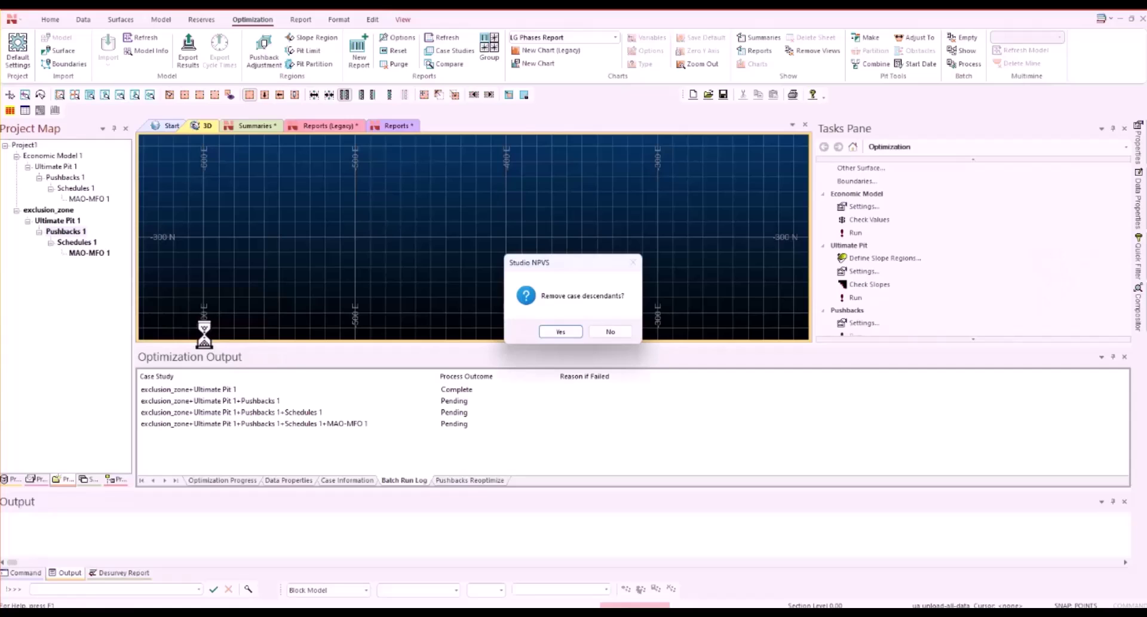
{"action": "left_click", "coordinate": [560, 332]}
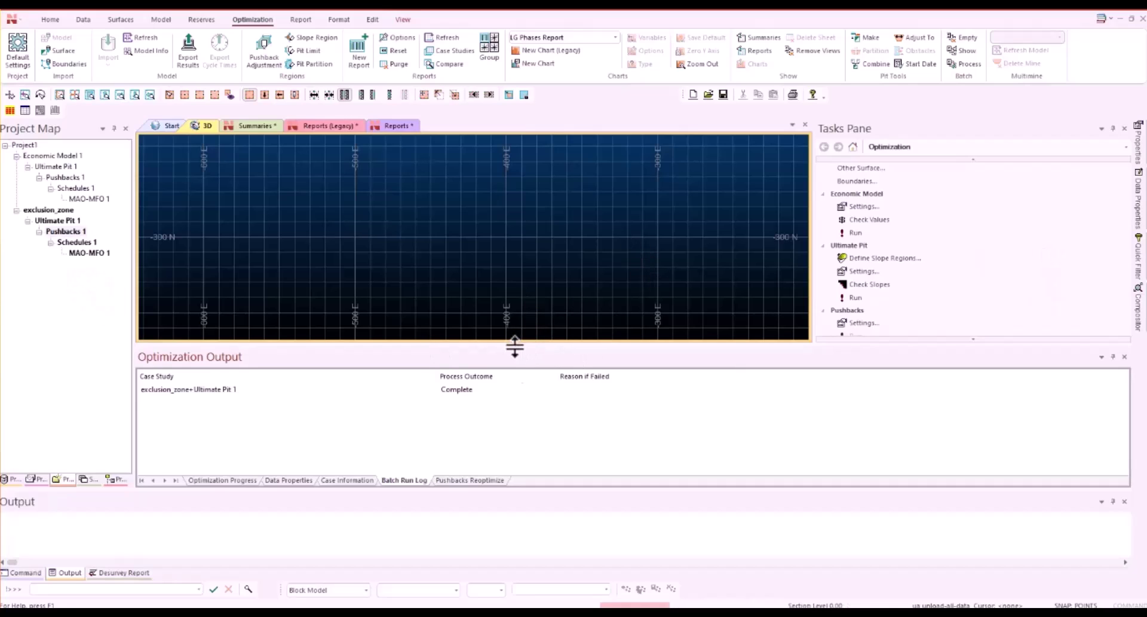
{"action": "left_click_drag", "start_coordinate": [429, 347], "coordinate": [438, 423]}
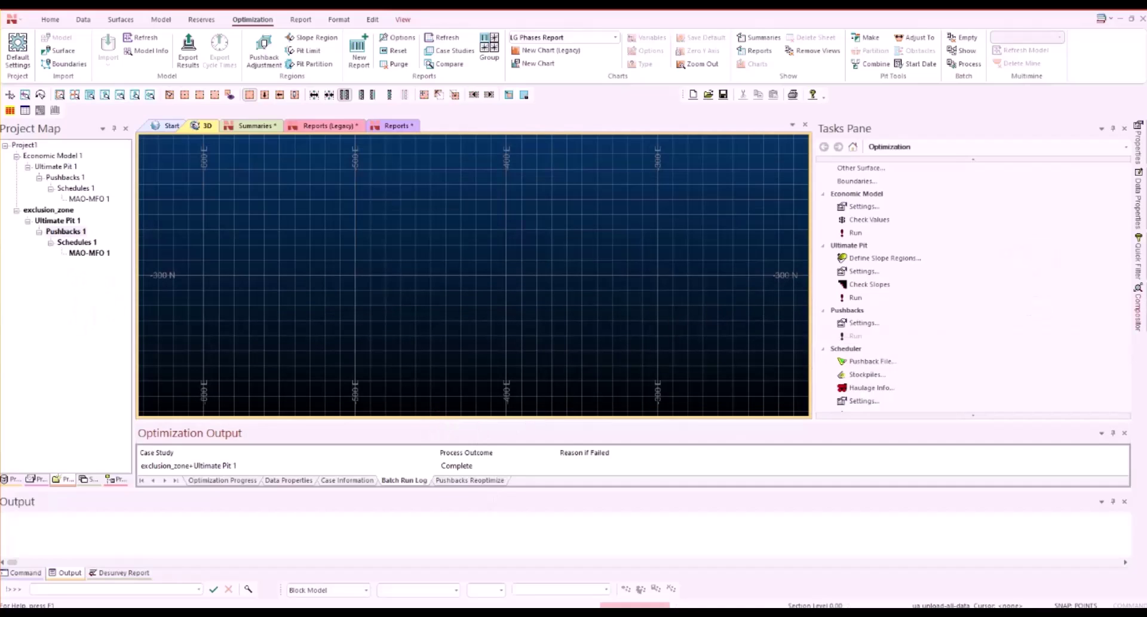
- Create a sensitivity analysis case from the exclusion_zone case's Ultimate Pit 1
{"action": "left_click", "coordinate": [1137, 254]}
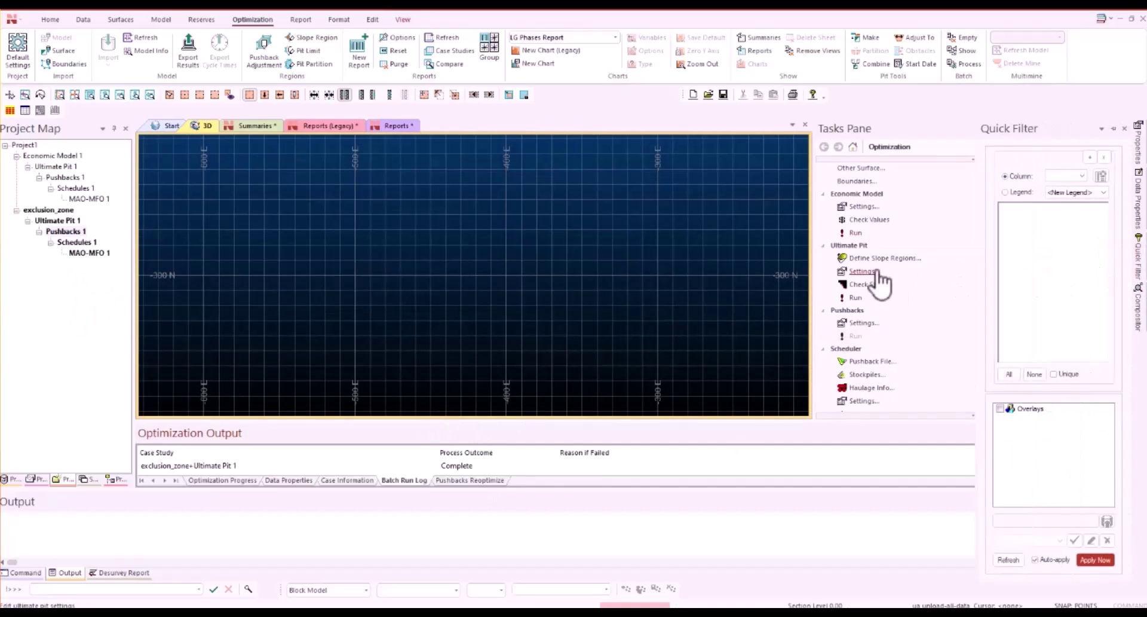
{"action": "left_click_drag", "start_coordinate": [812, 278], "coordinate": [777, 278]}
{"action": "scroll", "coordinate": [954, 284], "scroll_direction": "down", "scroll_amount": 5}
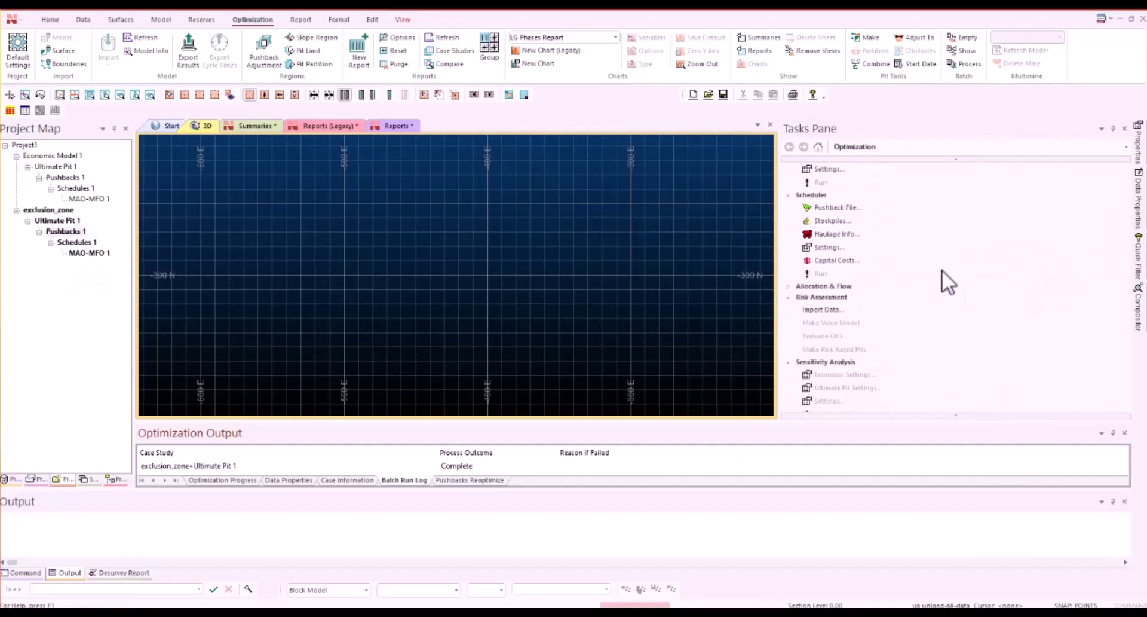
{"action": "scroll", "coordinate": [937, 267], "scroll_direction": "down", "scroll_amount": 2}
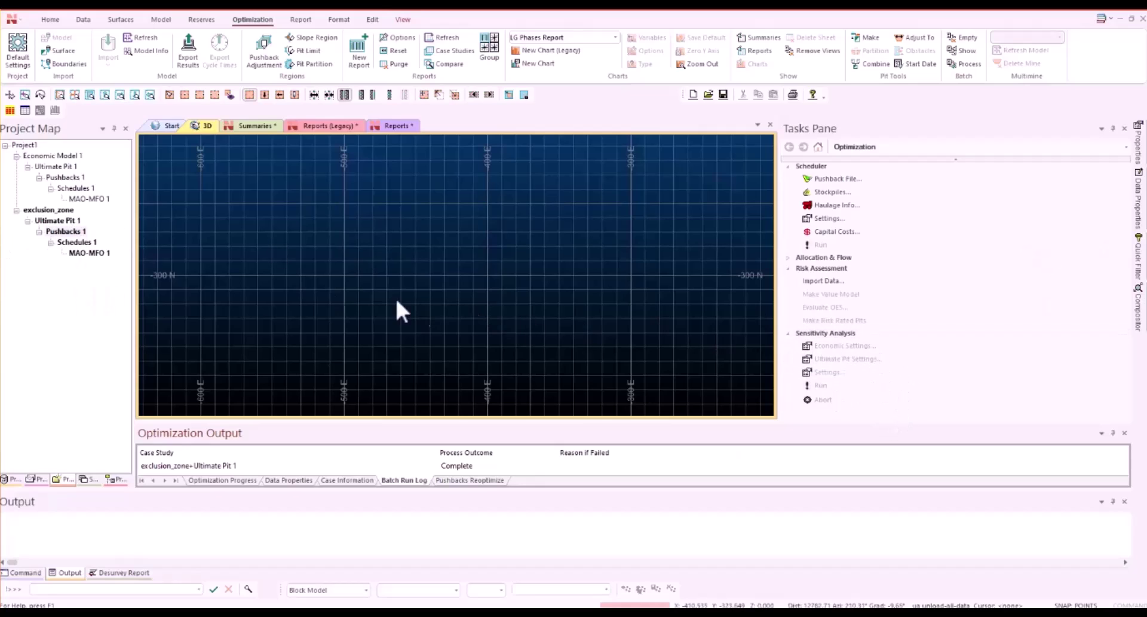
{"action": "right_click", "coordinate": [56, 222]}
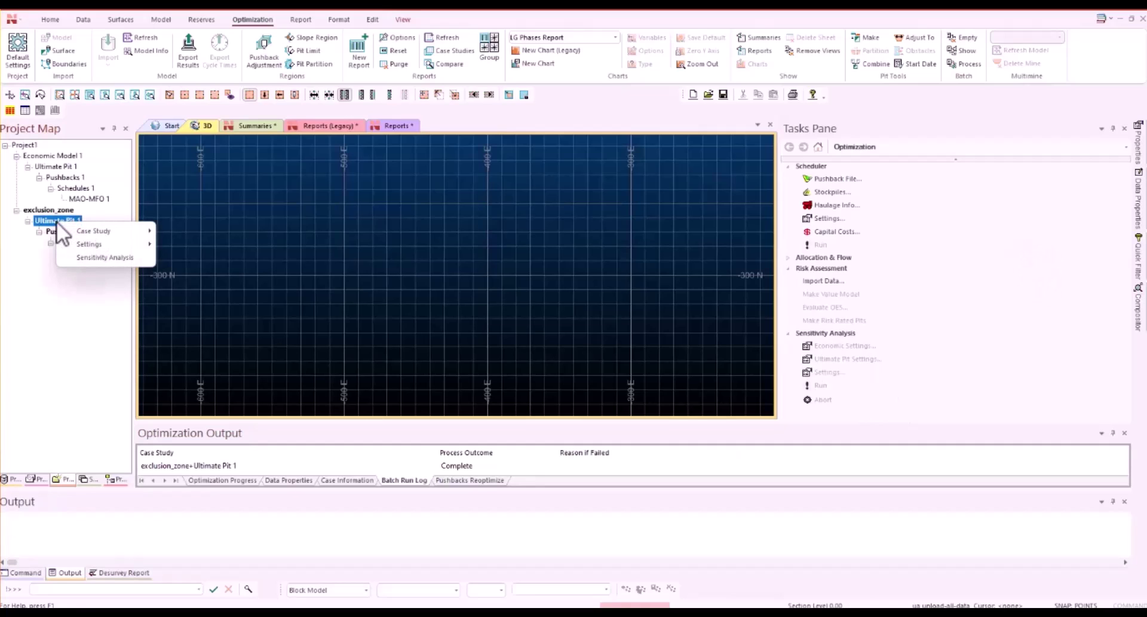
{"action": "left_click", "coordinate": [105, 257]}
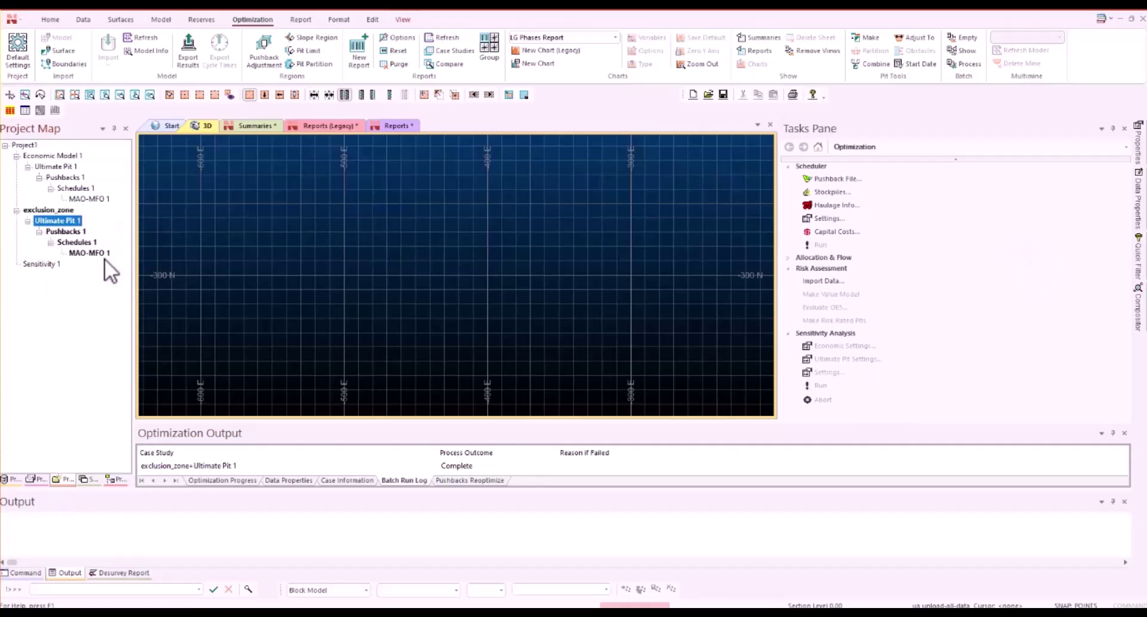
- Make Sensitivity 1 the active case study
{"action": "left_click", "coordinate": [48, 264]}
{"action": "right_click", "coordinate": [47, 264]}
{"action": "mouse_move", "coordinate": [89, 275]}
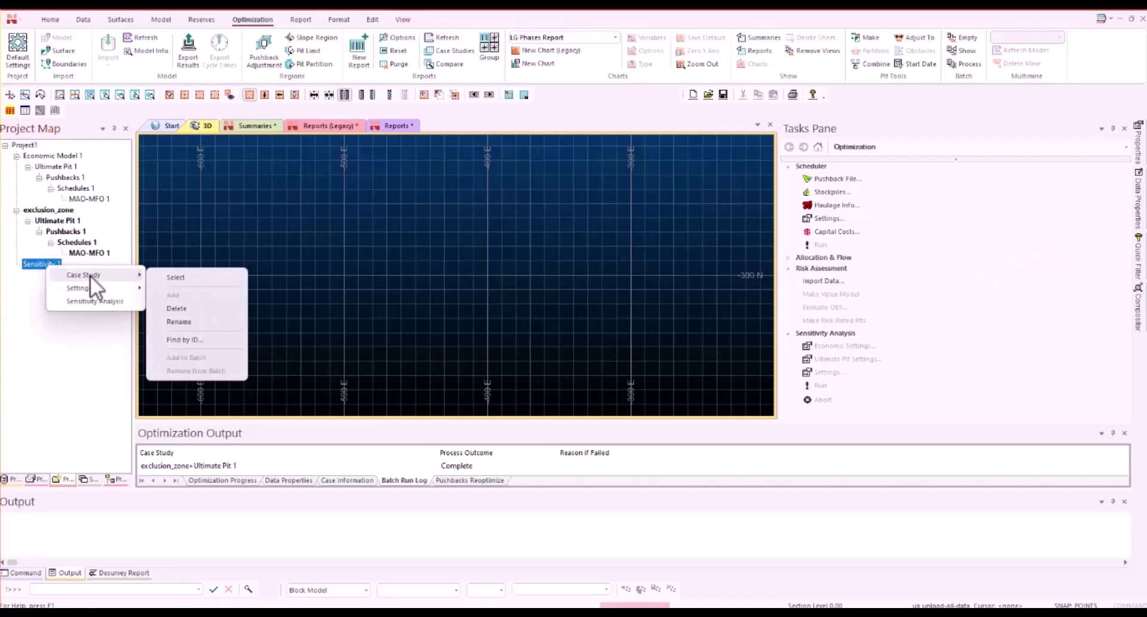
{"action": "left_click", "coordinate": [185, 281]}
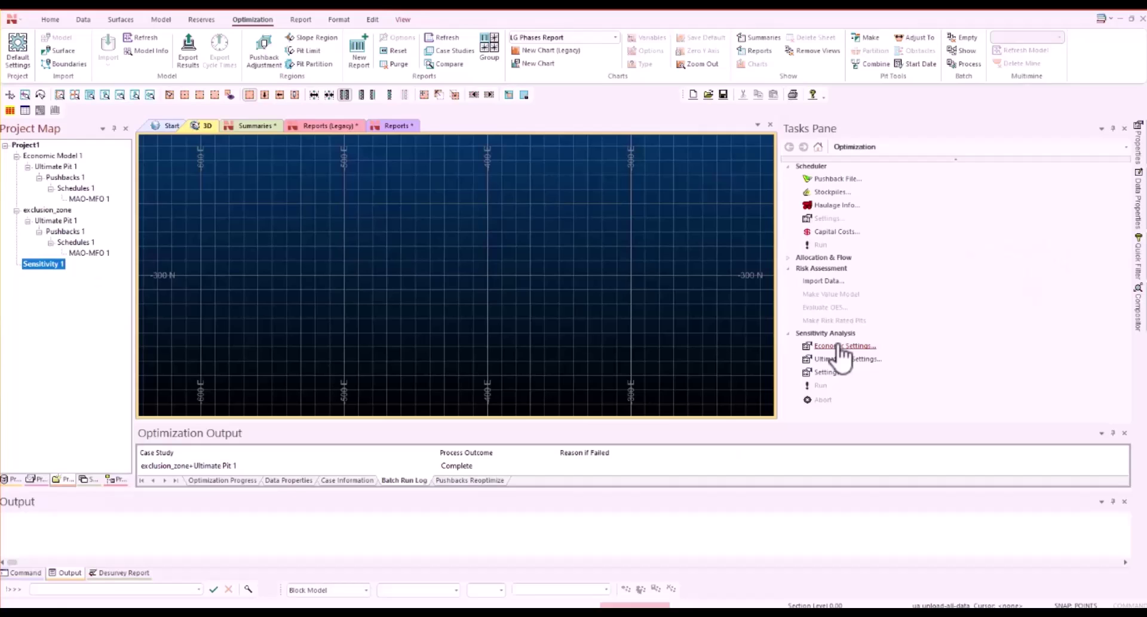
- In the sensitivity analysis settings, name scenario 1 +10% and scenario 2 -10%
{"action": "left_click", "coordinate": [832, 373]}
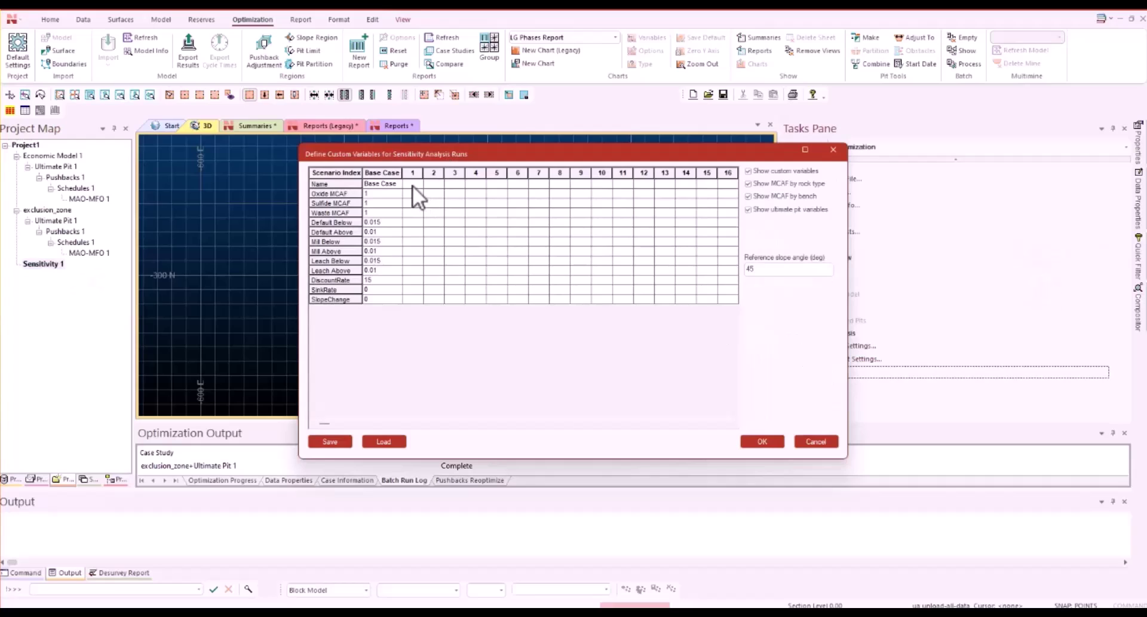
{"action": "left_click", "coordinate": [412, 182]}
{"action": "left_click", "coordinate": [434, 184]}
- Set the oxide, sulfide and waste MCAF of the +10% scenario to 1.1
{"action": "left_click", "coordinate": [413, 192]}
{"action": "type", "text": "1.1"}
{"action": "left_click", "coordinate": [414, 203]}
{"action": "type", "text": "1.1"}
{"action": "left_click", "coordinate": [411, 214]}
- Set the oxide, sulfide and waste MCAF of the -10% scenario to 0.9 and accept the settings
{"action": "left_click", "coordinate": [431, 192]}
{"action": "left_click", "coordinate": [431, 202]}
{"action": "type", "text": "0.9"}
{"action": "left_click", "coordinate": [432, 212]}
{"action": "left_click", "coordinate": [762, 443]}
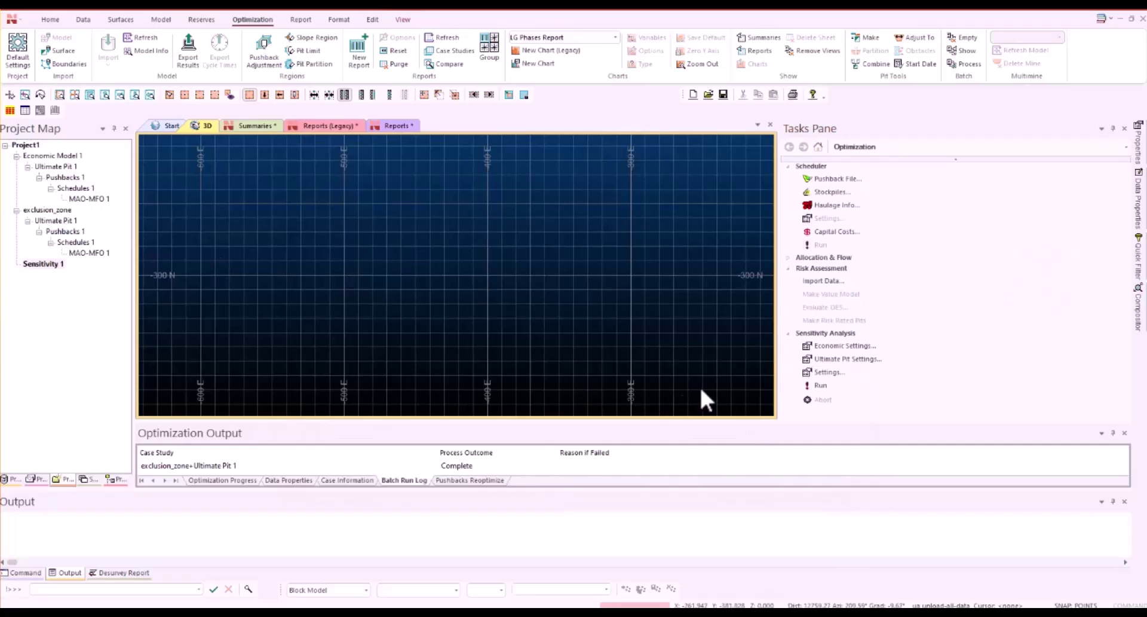
- Run the Sensitivity 1 analysis and enlarge the batch run log to show all scenario runs
{"action": "left_click_drag", "start_coordinate": [367, 419], "coordinate": [370, 377]}
{"action": "left_click_drag", "start_coordinate": [538, 378], "coordinate": [553, 411]}
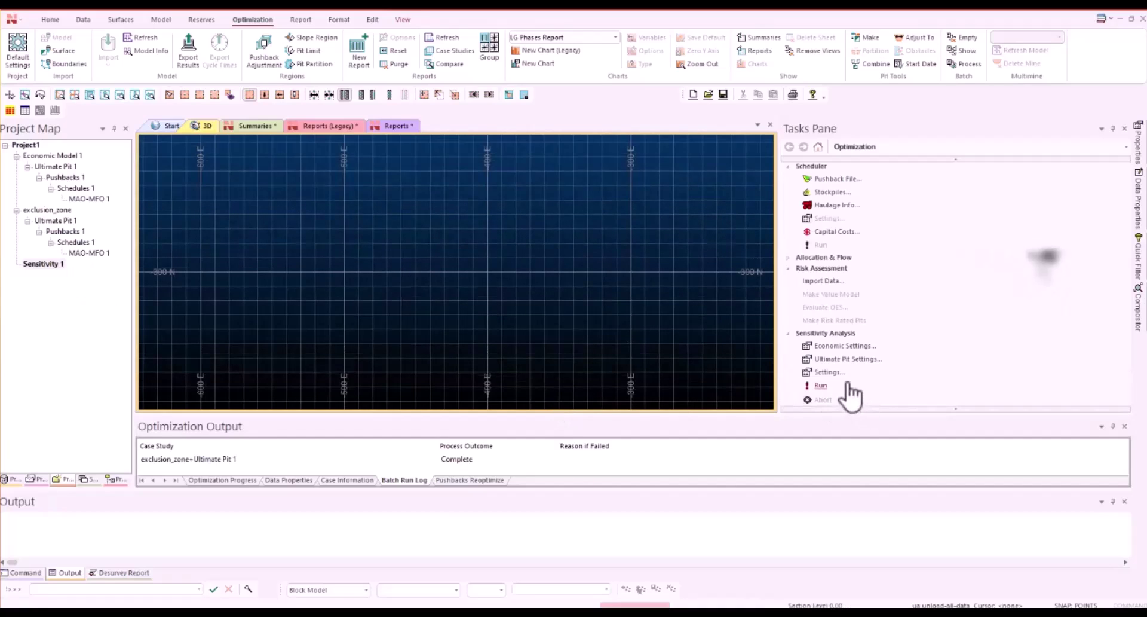
{"action": "left_click", "coordinate": [822, 385]}
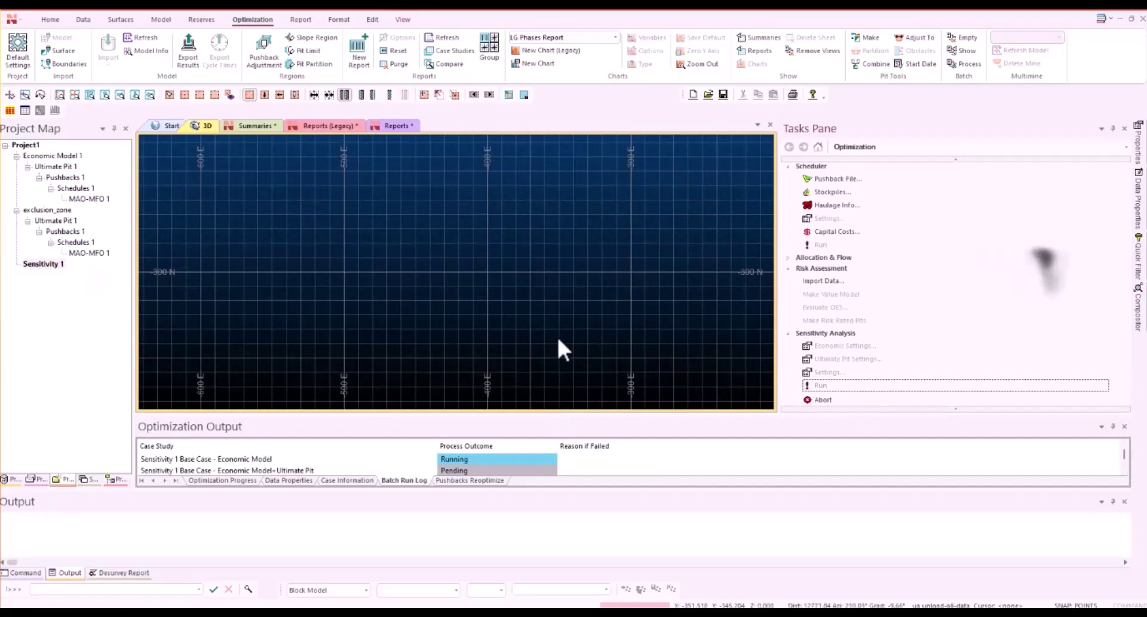
{"action": "left_click_drag", "start_coordinate": [510, 415], "coordinate": [514, 341]}
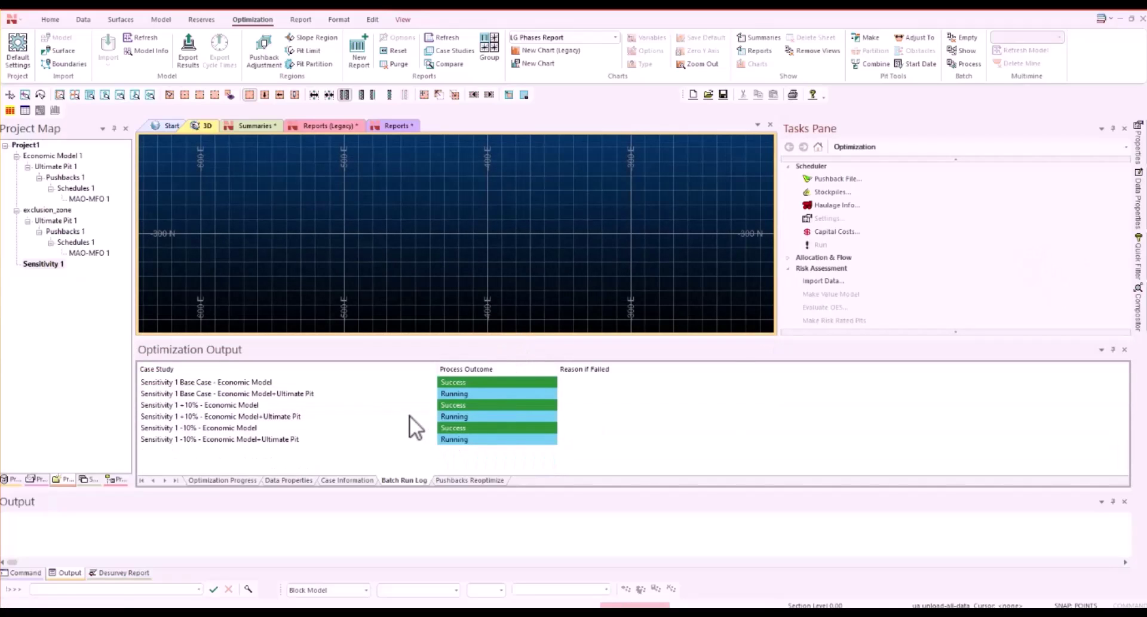
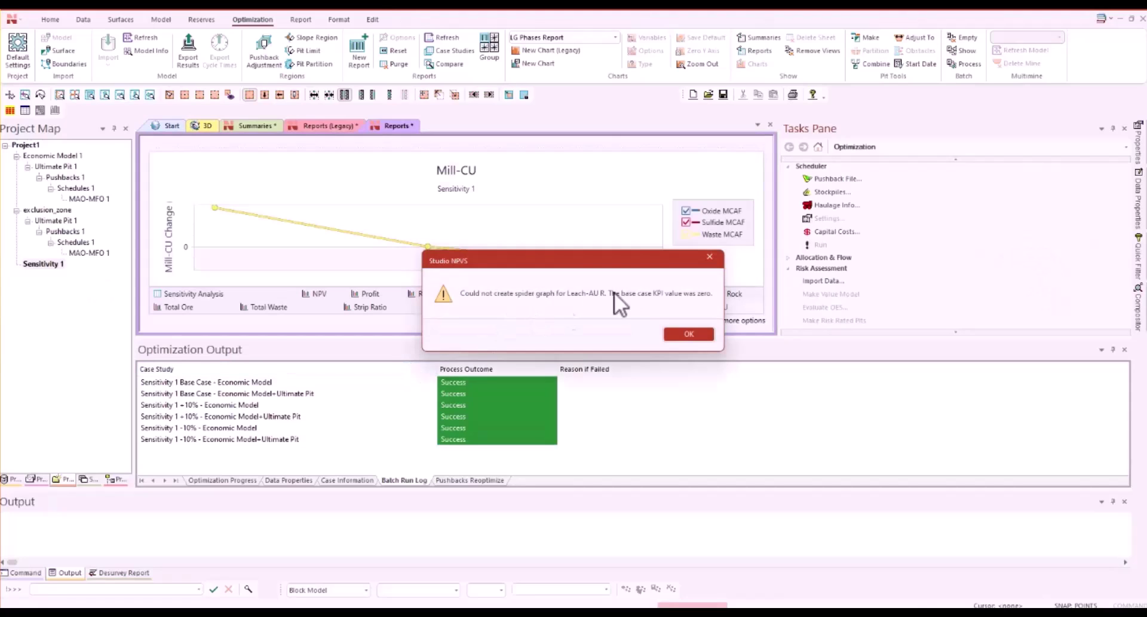
- Dismiss the spider graph warning, enlarge the reports area and view the NPV sensitivity chart
{"action": "left_click", "coordinate": [677, 337]}
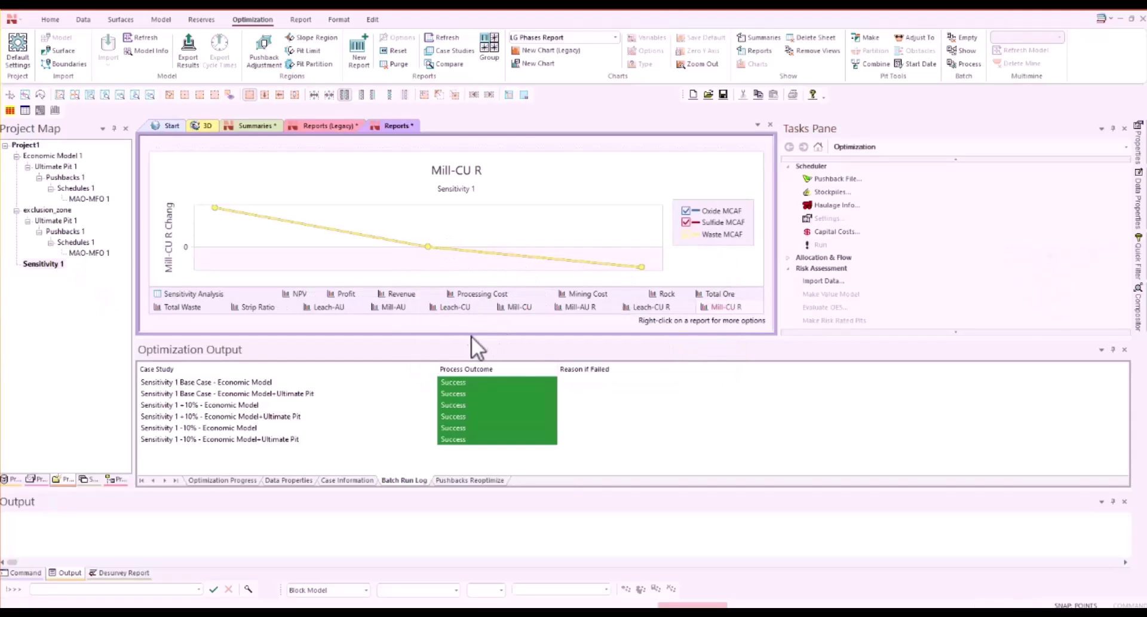
{"action": "left_click_drag", "start_coordinate": [469, 337], "coordinate": [470, 377]}
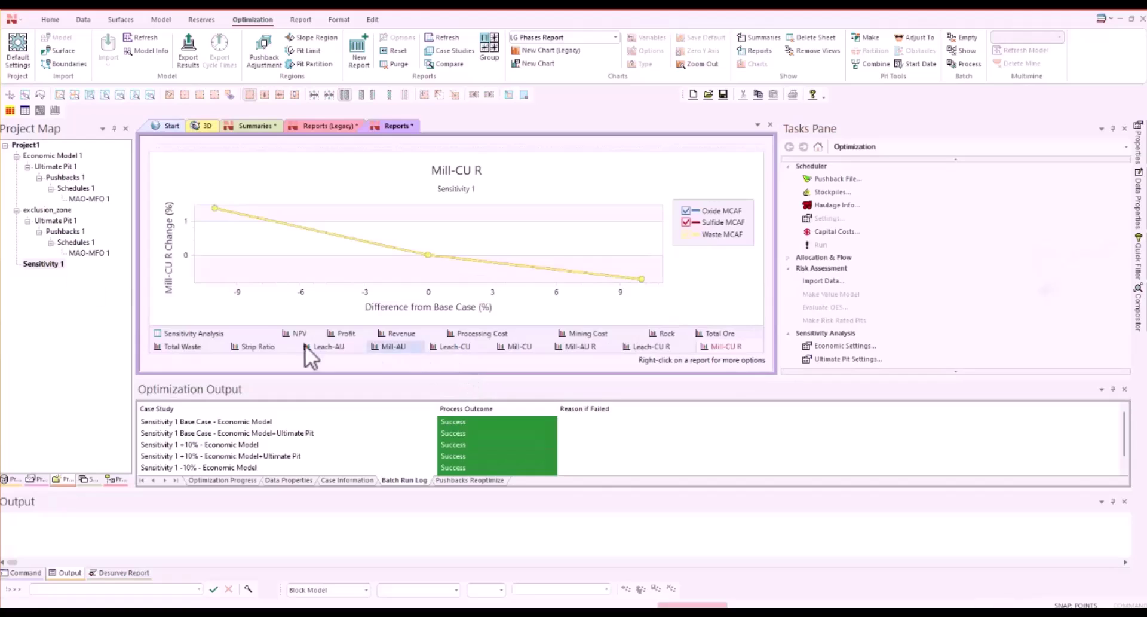
{"action": "left_click", "coordinate": [295, 333]}
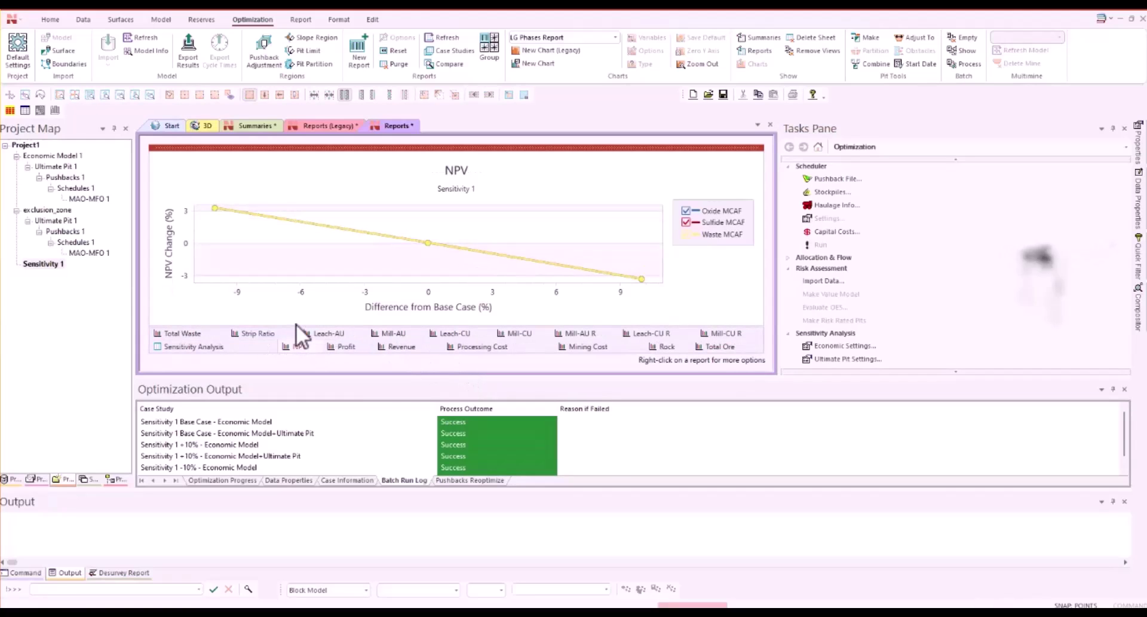